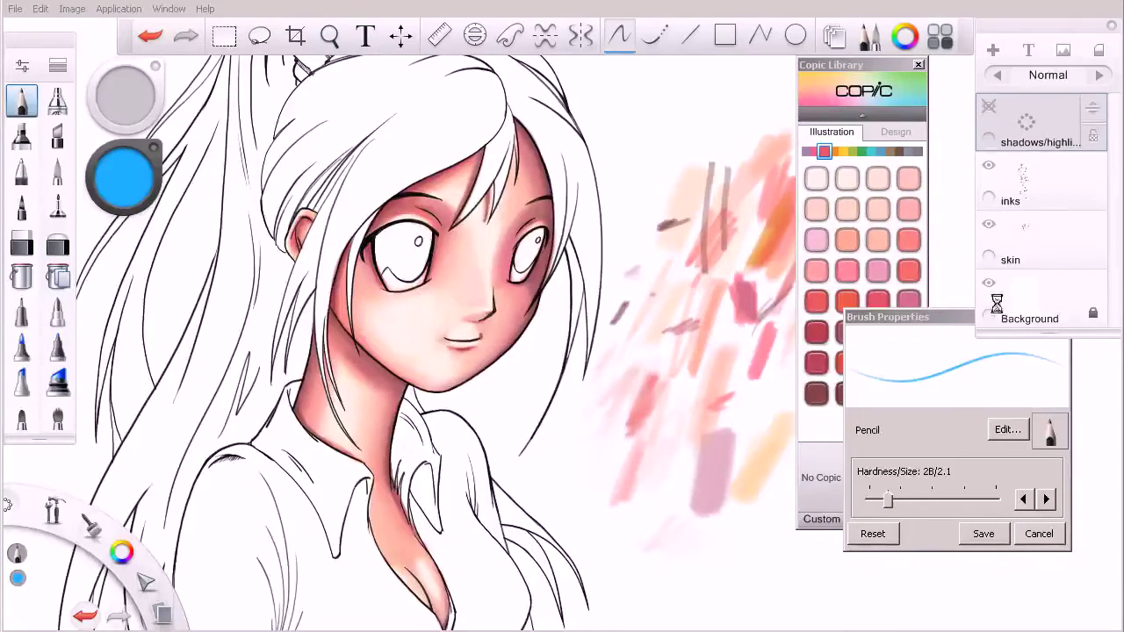
Make the skin layer active and choose the Copic Medium Broad Nib marker, keeping its brush properties in view
left_click(1058, 250)
key("space")
left_click_drag(465, 299, 483, 371)
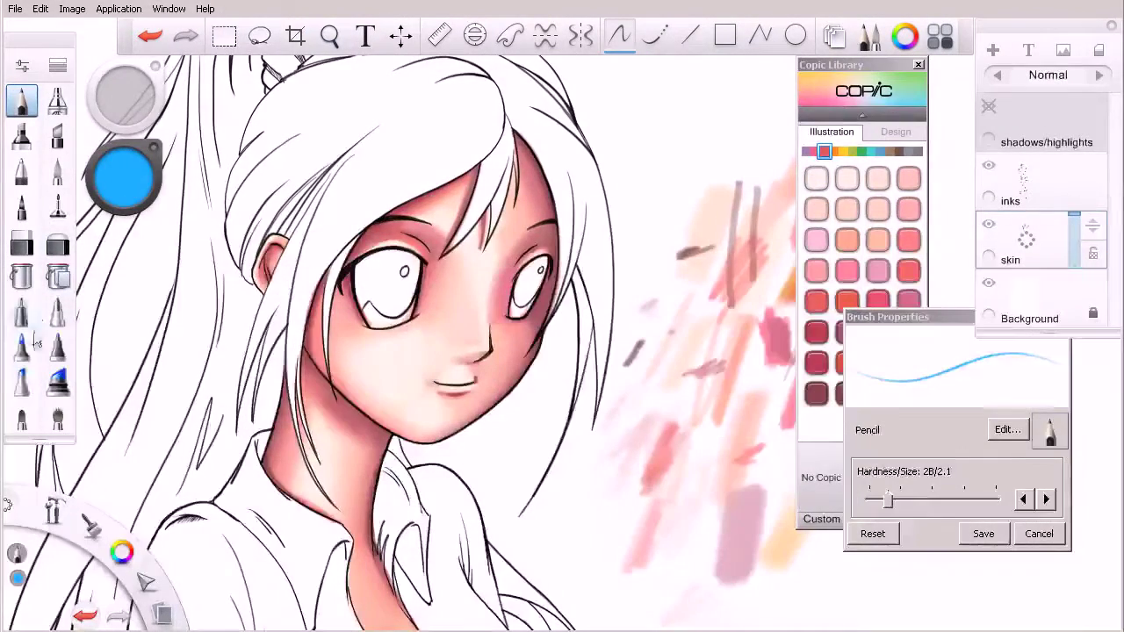
left_click(24, 383)
left_click(58, 66)
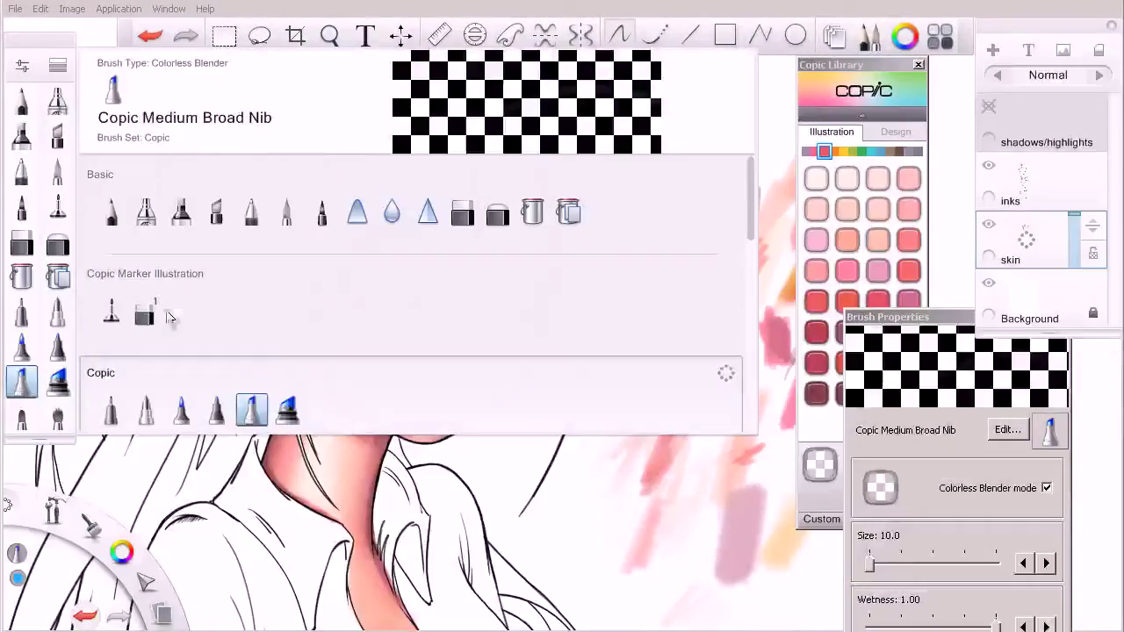
left_click(146, 312)
left_click(58, 66)
left_click(23, 383)
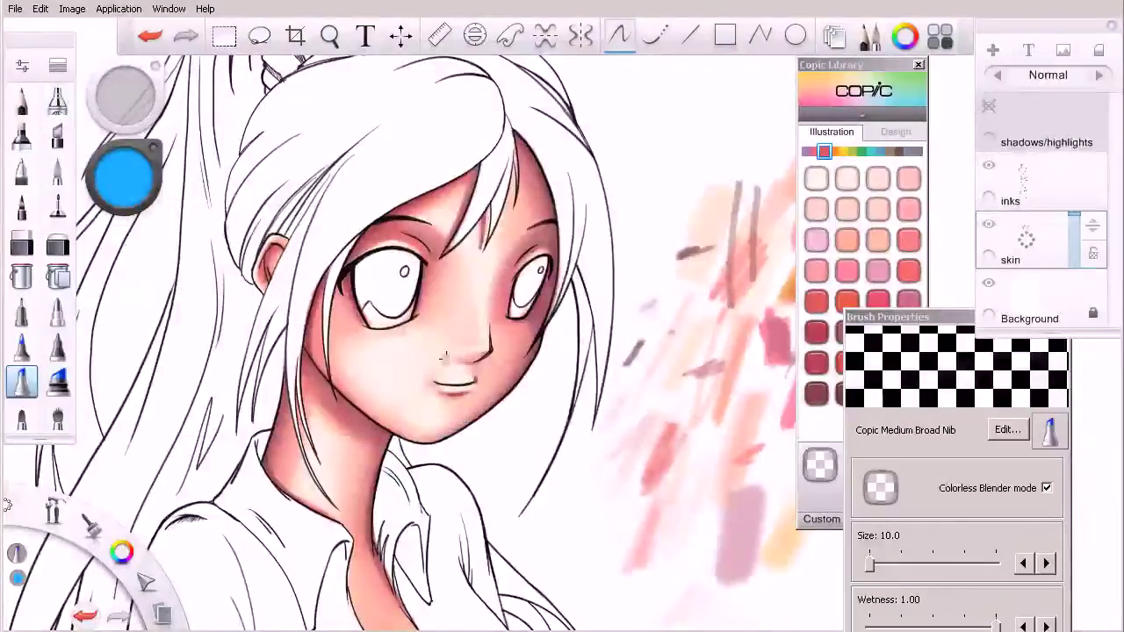
left_click_drag(934, 324, 975, 216)
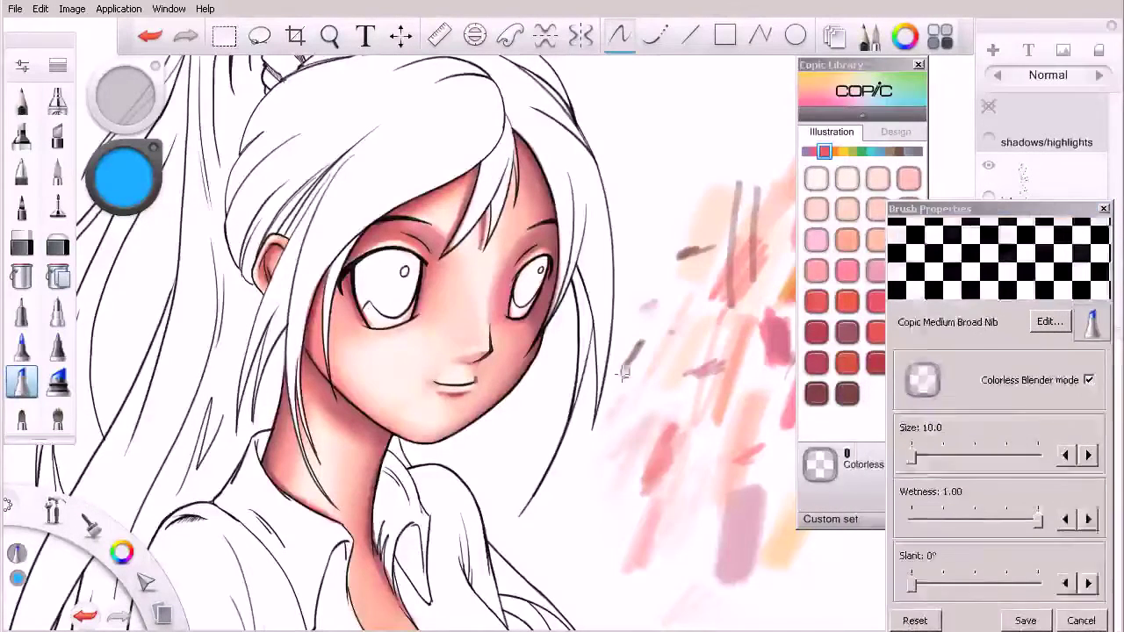
key("e")
key("e")
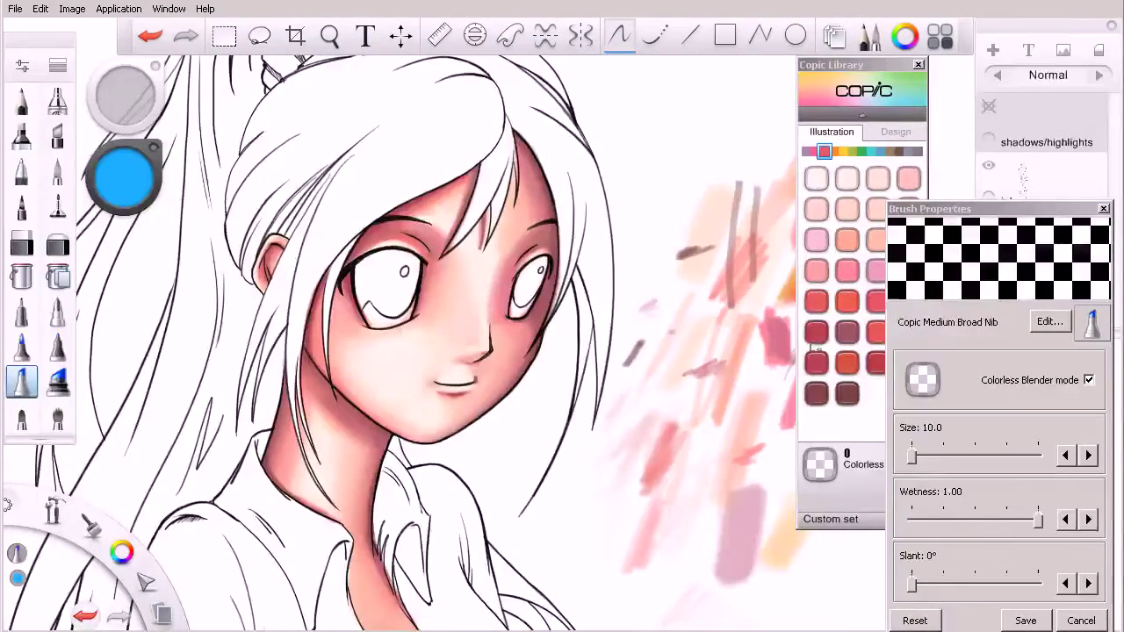
Choose the marker colour BG70 Ocean Mist from the blue-green family of the Copic Illustration colours
left_click(881, 98)
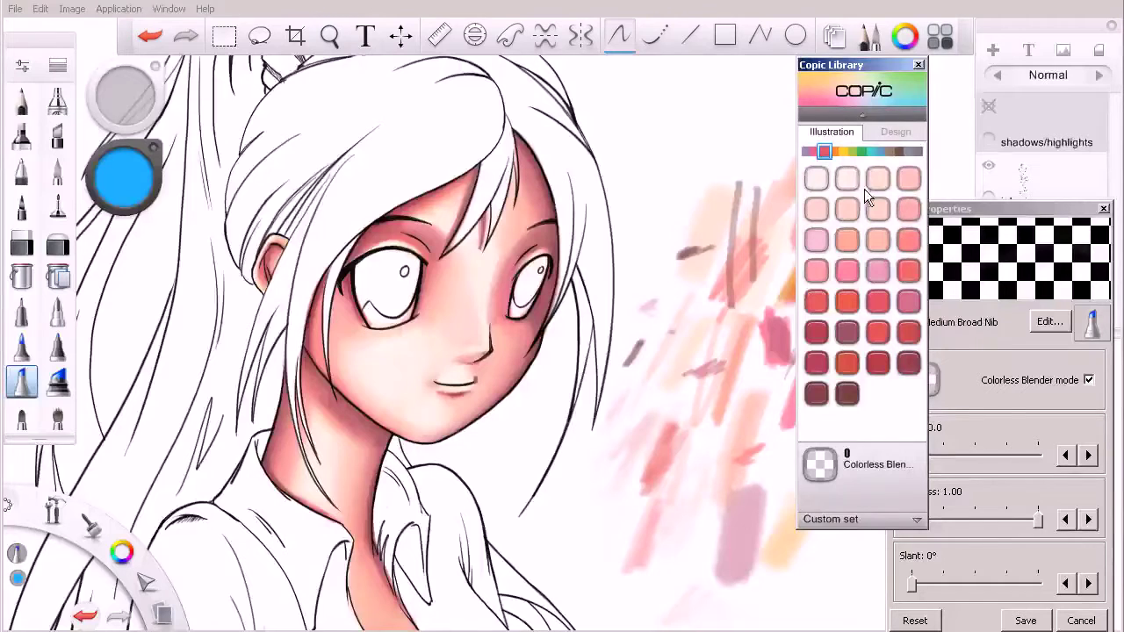
left_click(852, 152)
left_click(868, 153)
left_click(864, 153)
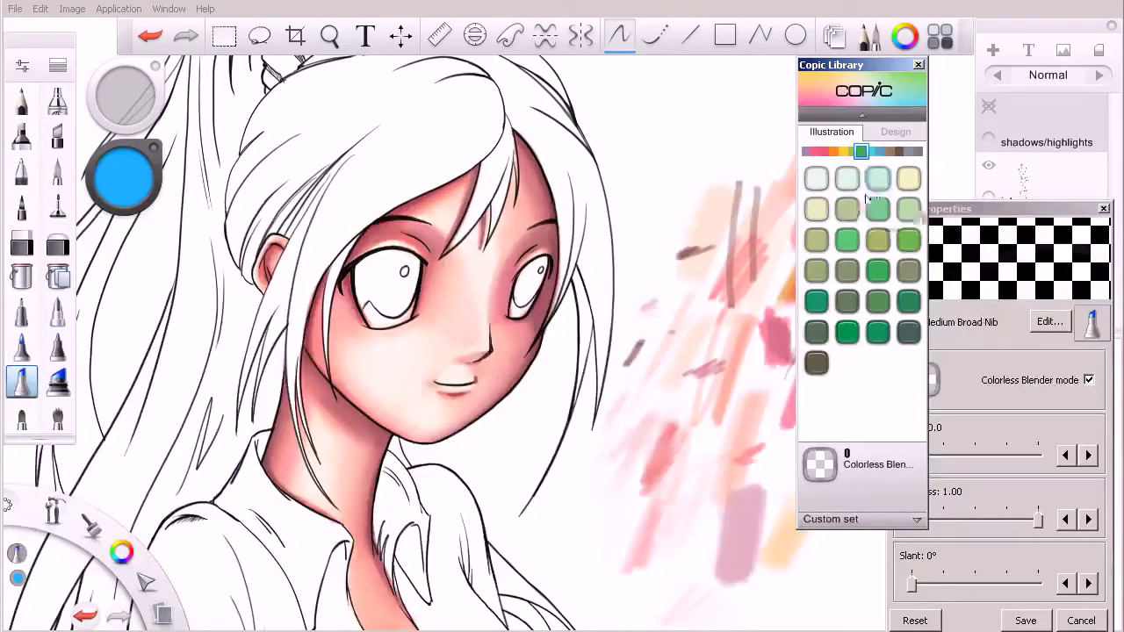
left_click(857, 153)
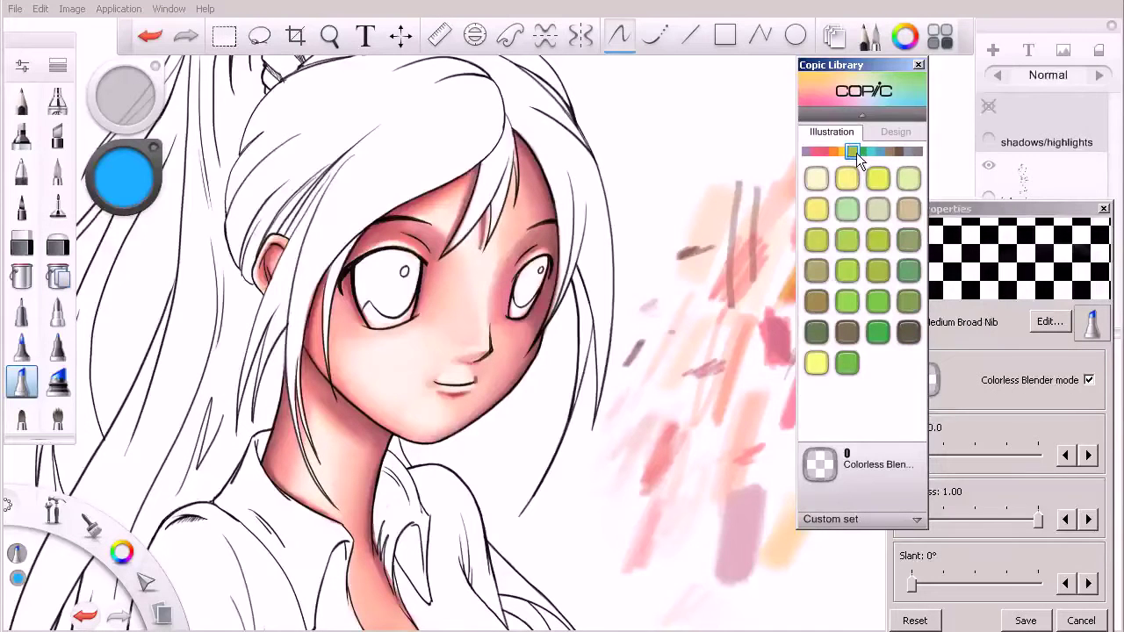
left_click(859, 153)
left_click(867, 152)
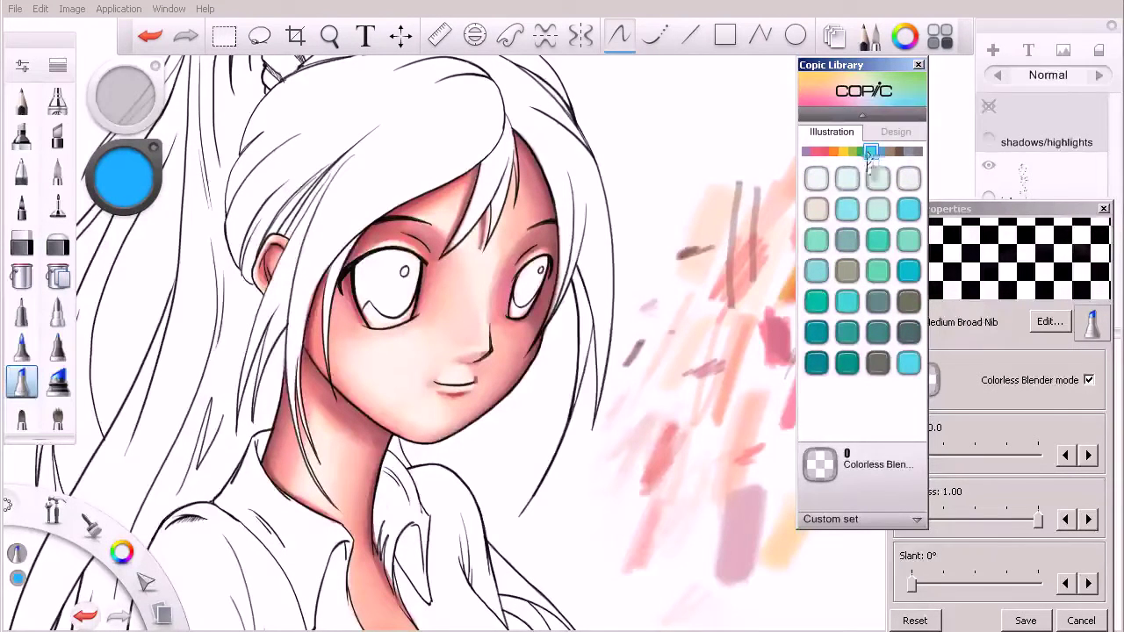
left_click(905, 181)
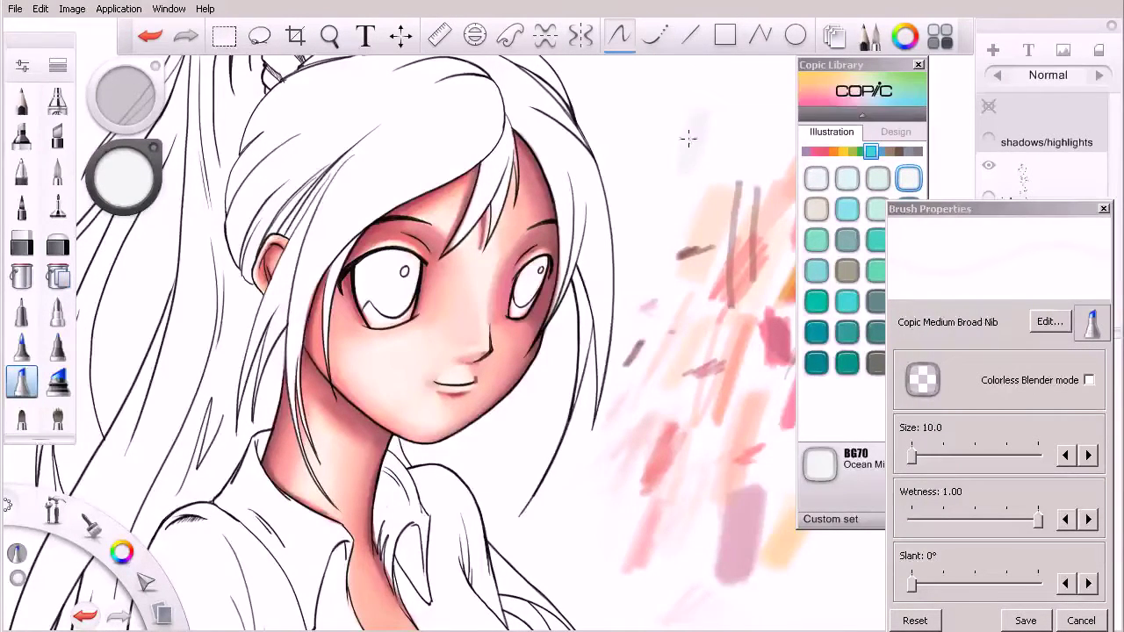
Try a BG70 Ocean Mist base tint in the larger eye, using the shadows/highlights layer's sketch as a temporary guide
left_click_drag(449, 296, 519, 307)
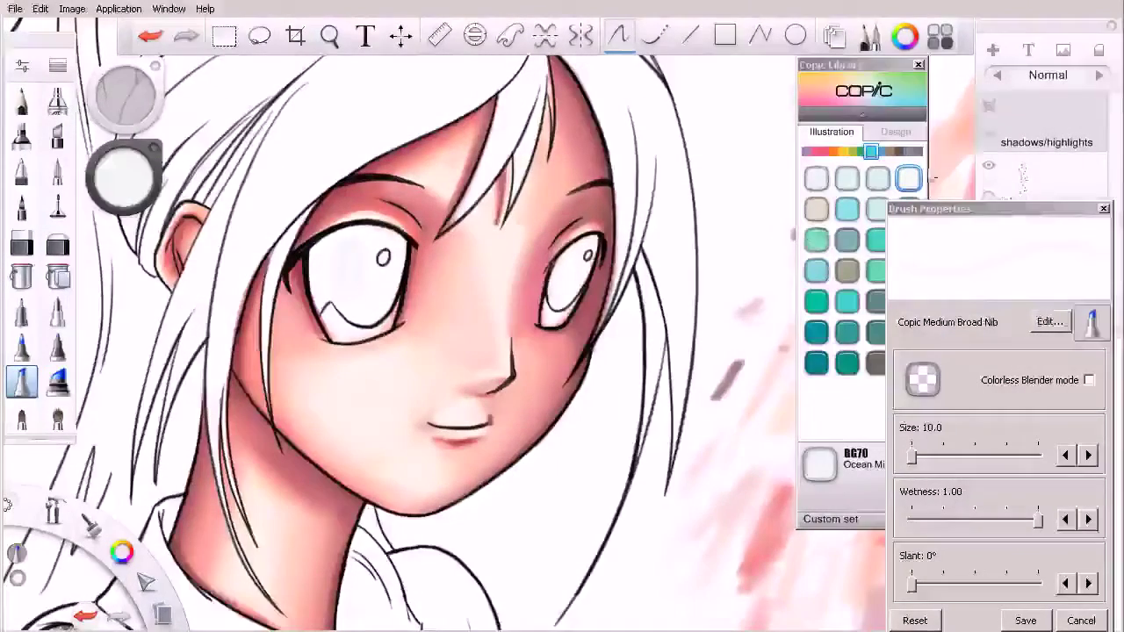
left_click(989, 107)
mouse_move(334, 278)
left_mouse_down()
mouse_move(325, 252)
mouse_move(364, 239)
left_mouse_up()
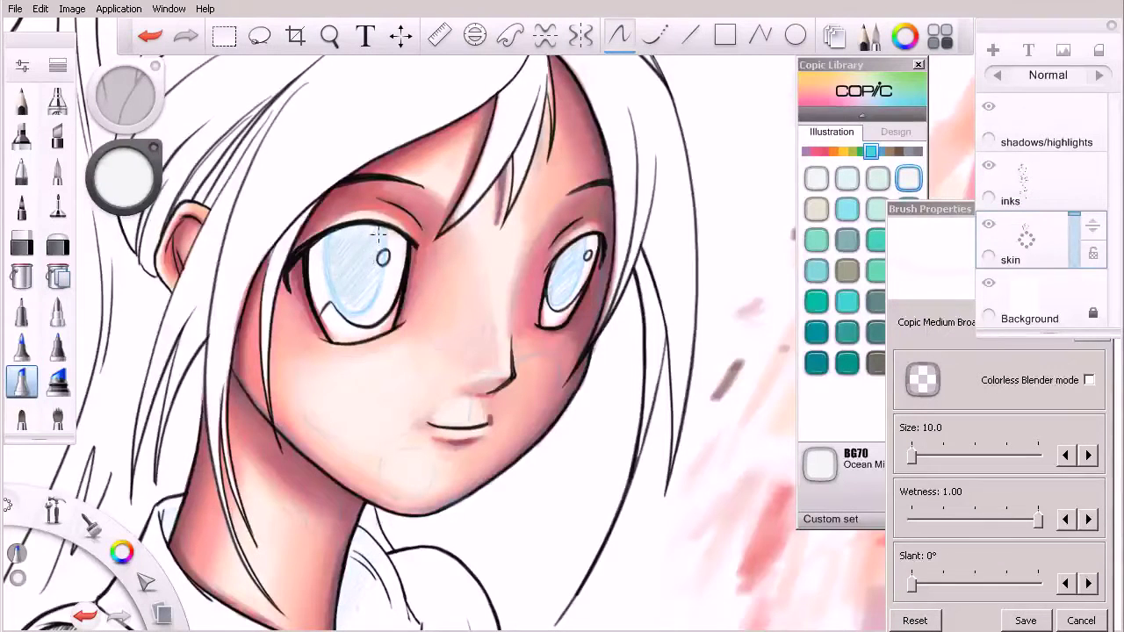
left_click_drag(380, 280, 383, 269)
left_click_drag(362, 229, 347, 258)
left_click(989, 107)
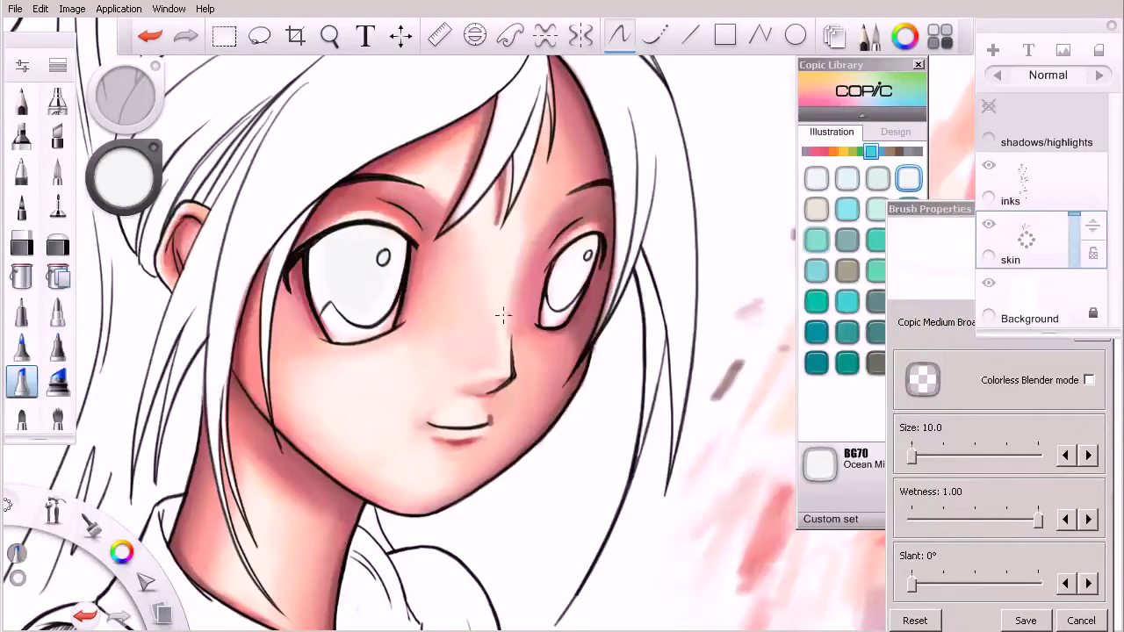
Erase the pale tint from the eyes with the pressure-sensitive eraser
key("e")
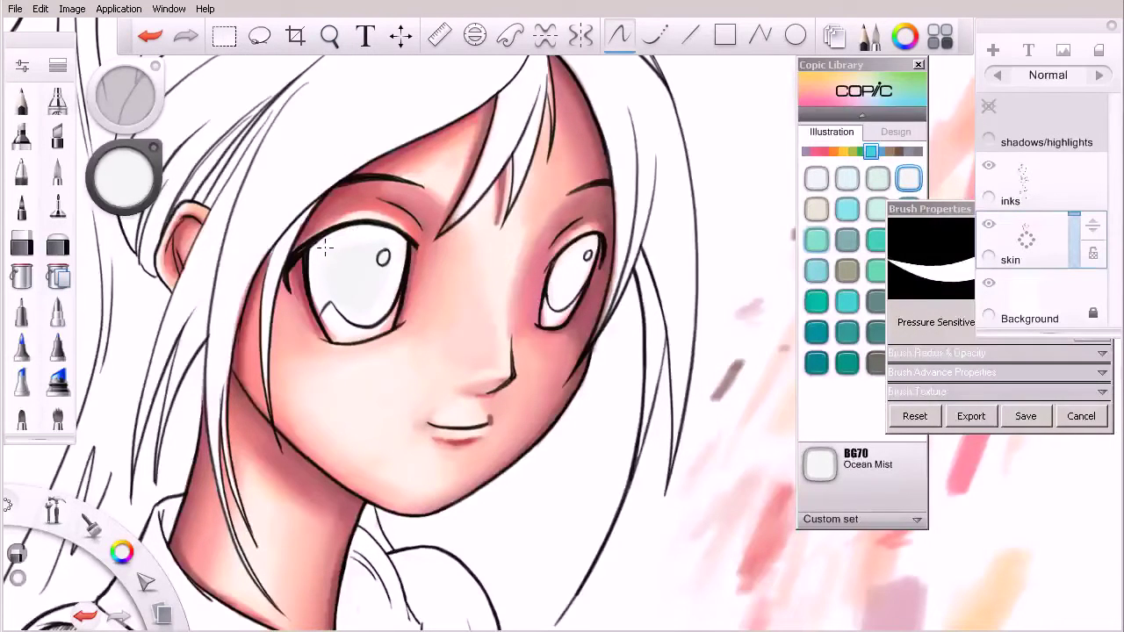
mouse_move(402, 288)
left_mouse_down()
mouse_move(387, 325)
mouse_move(368, 331)
mouse_move(335, 335)
mouse_move(317, 296)
left_mouse_up()
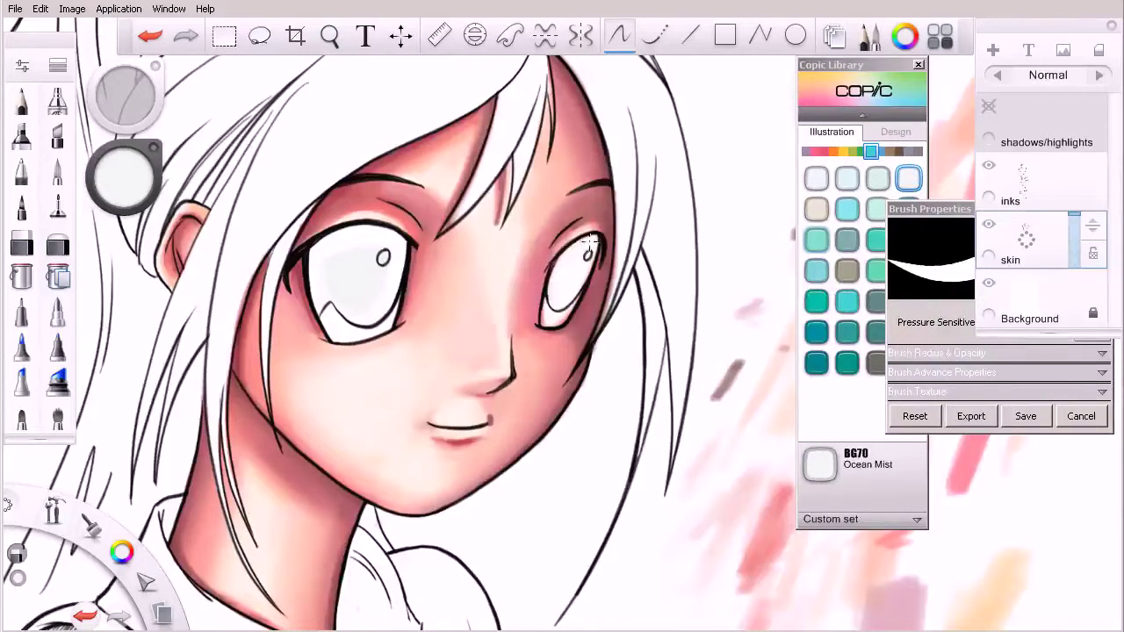
mouse_move(548, 297)
left_mouse_down()
mouse_move(593, 240)
mouse_move(568, 302)
mouse_move(587, 256)
left_mouse_up()
mouse_move(358, 266)
left_mouse_down()
mouse_move(385, 272)
mouse_move(351, 294)
mouse_move(335, 293)
mouse_move(323, 252)
left_mouse_up()
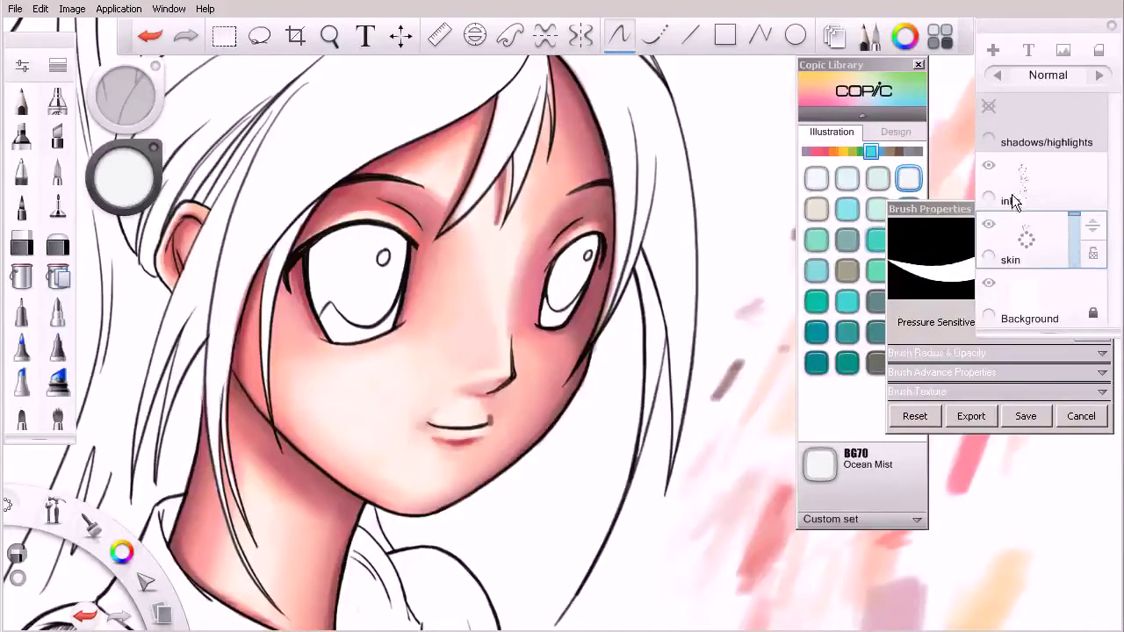
Fill the larger eye's iris with BG70 Ocean Mist, showing the shadows/highlights layer as a guide and hiding it again
left_click(989, 107)
left_click(22, 382)
left_click_drag(378, 276, 368, 276)
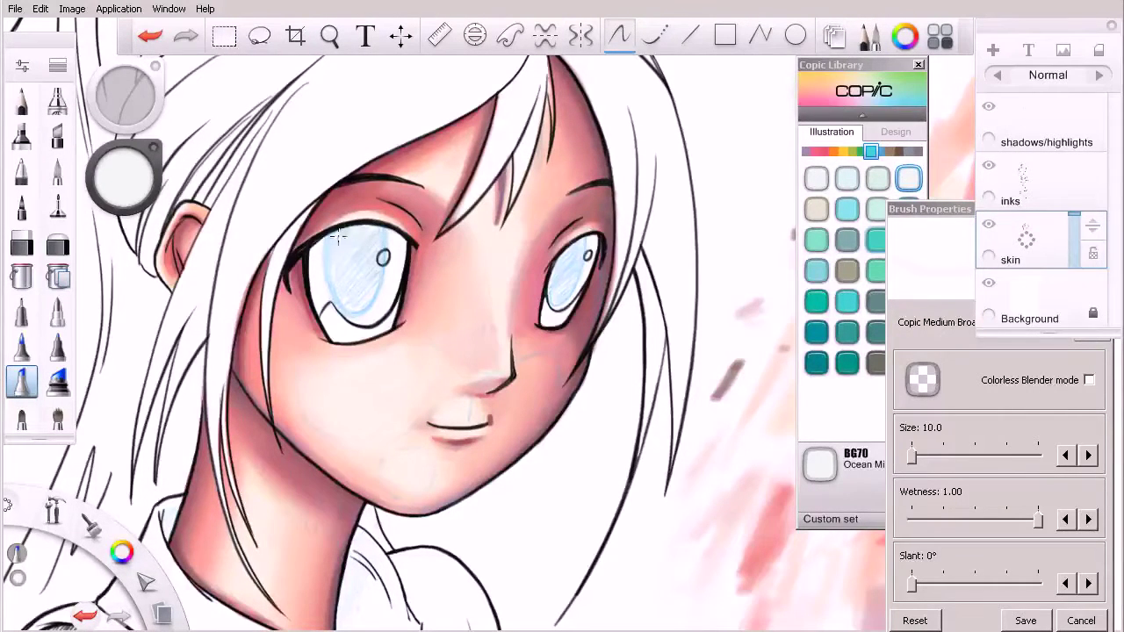
left_click_drag(341, 287, 326, 238)
mouse_move(330, 283)
left_mouse_down()
mouse_move(324, 251)
mouse_move(358, 320)
left_mouse_up()
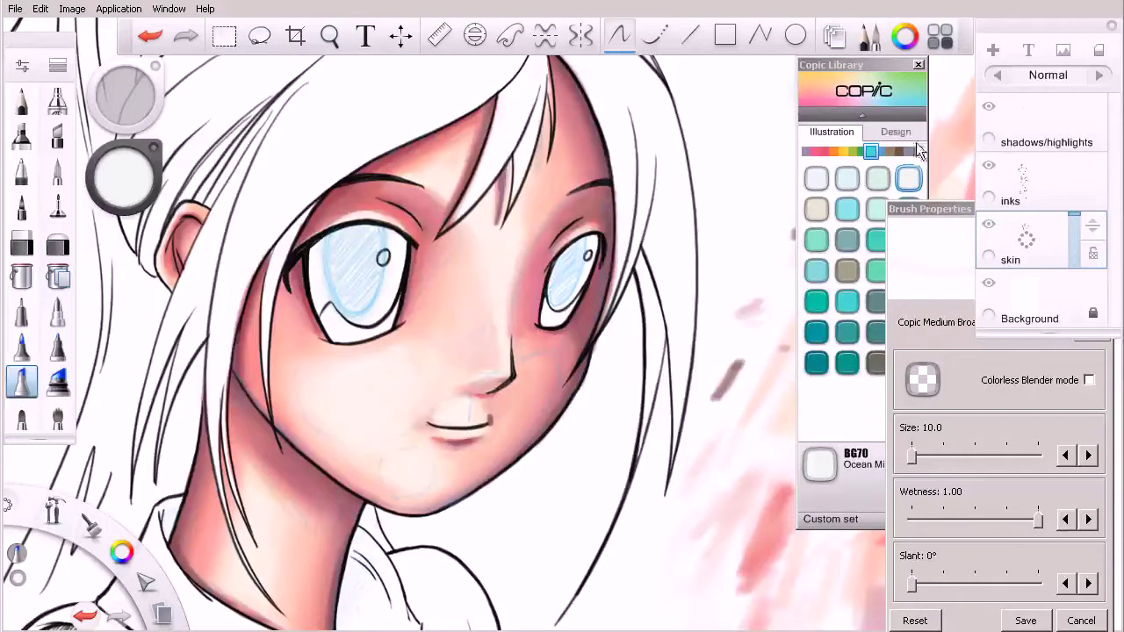
left_click(988, 106)
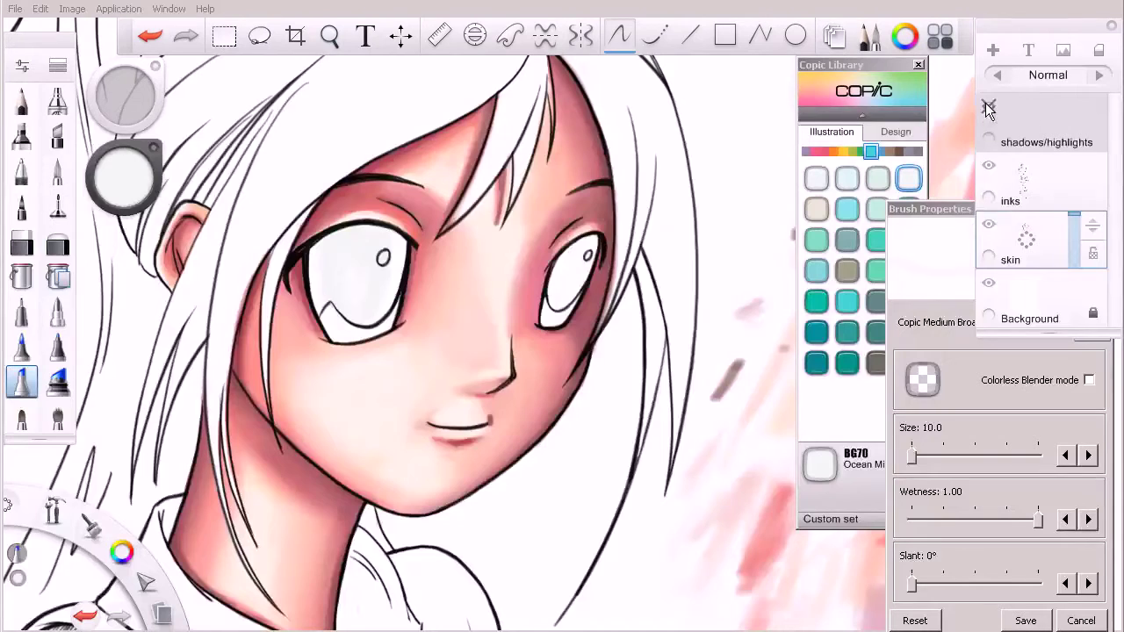
Fill the smaller eye's iris with BG70 Ocean Mist, with the shadows/highlights layer shown only while painting
left_click(989, 106)
mouse_move(595, 248)
left_mouse_down()
mouse_move(560, 286)
mouse_move(557, 266)
mouse_move(576, 255)
mouse_move(570, 286)
mouse_move(587, 237)
mouse_move(571, 293)
mouse_move(554, 300)
mouse_move(578, 275)
mouse_move(587, 239)
mouse_move(551, 281)
left_mouse_up()
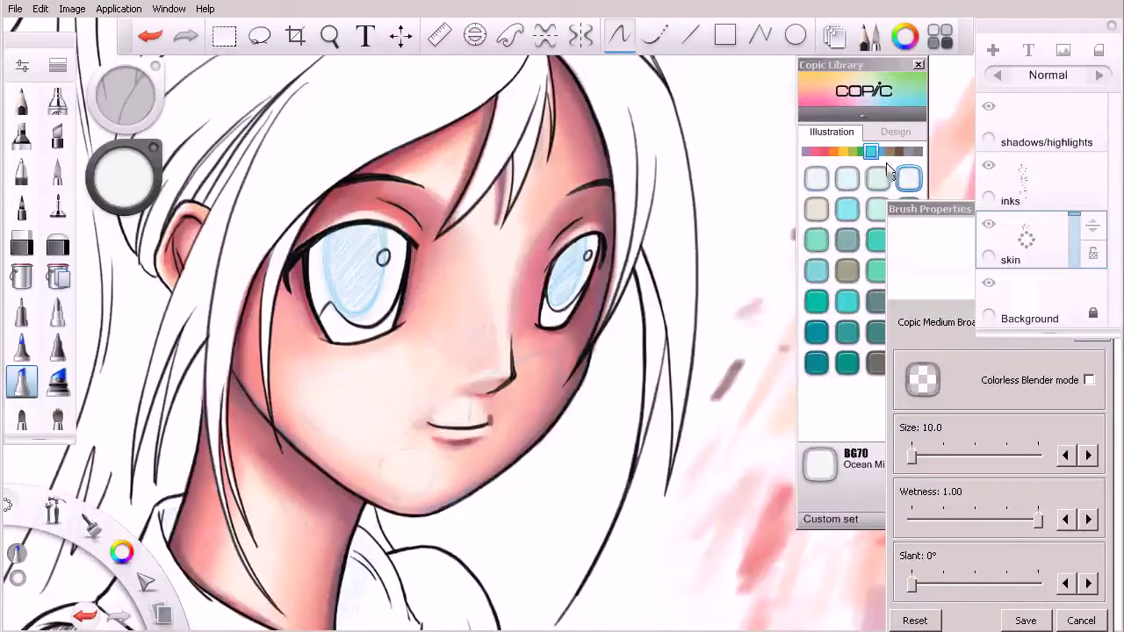
left_click(989, 105)
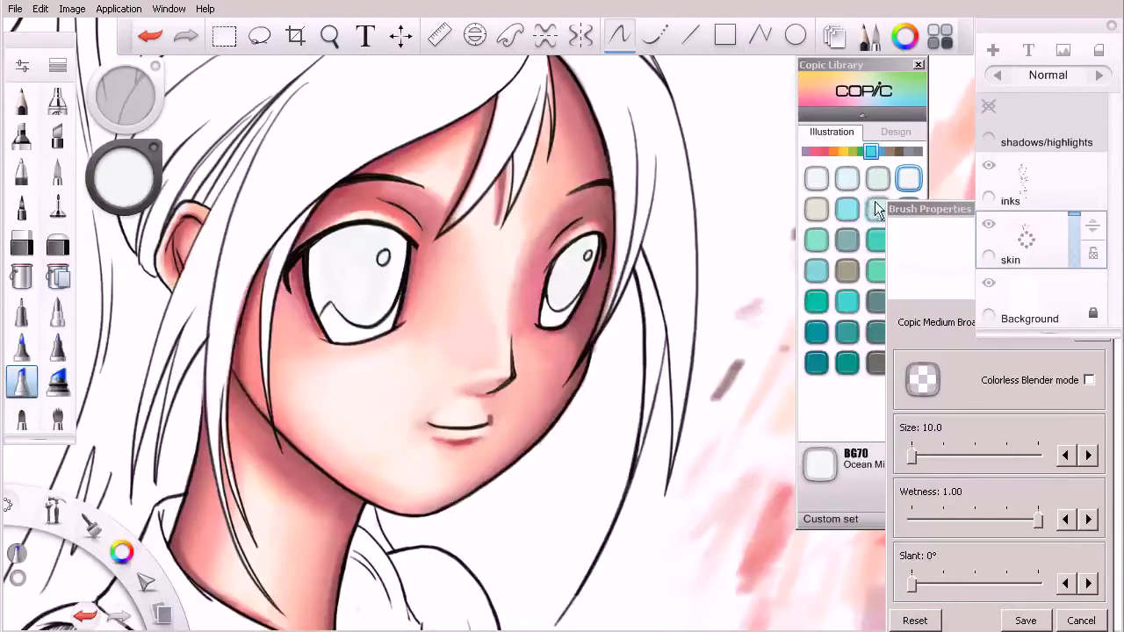
Shade both side edges and the lower rim of the larger eye's iris with BG01 Aqua Blue
left_click(848, 210)
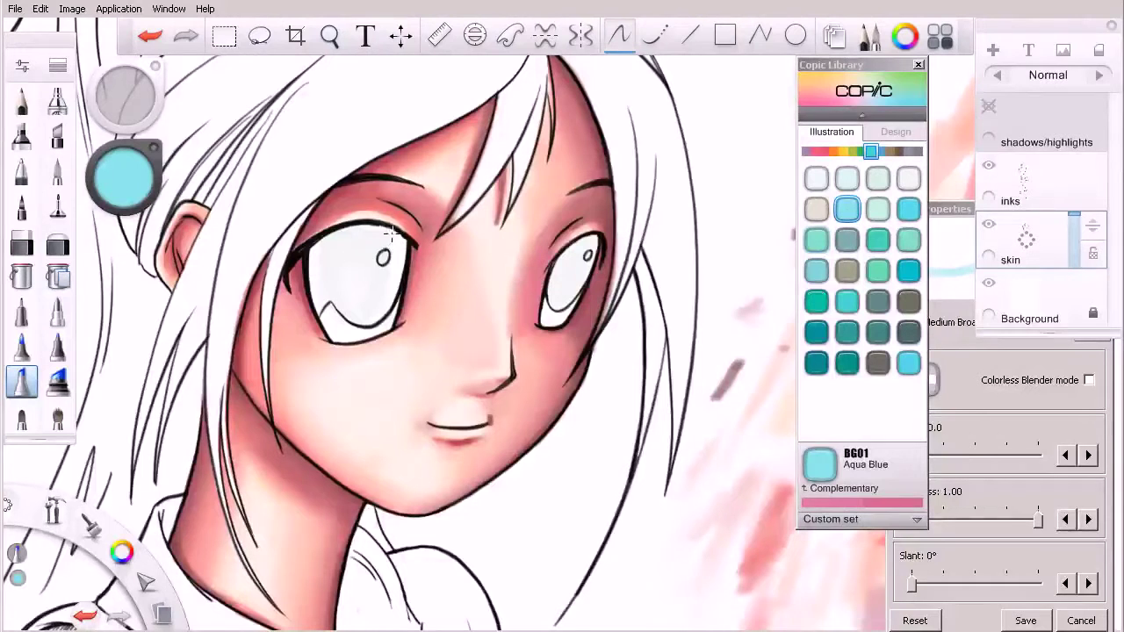
mouse_move(394, 244)
left_mouse_down()
mouse_move(375, 316)
mouse_move(391, 241)
mouse_move(382, 302)
mouse_move(360, 324)
left_mouse_up()
mouse_move(320, 247)
left_mouse_down()
mouse_move(326, 303)
mouse_move(316, 260)
mouse_move(365, 316)
left_mouse_up()
mouse_move(395, 230)
left_mouse_down()
mouse_move(390, 295)
mouse_move(363, 325)
left_mouse_up()
left_click_drag(324, 290, 375, 318)
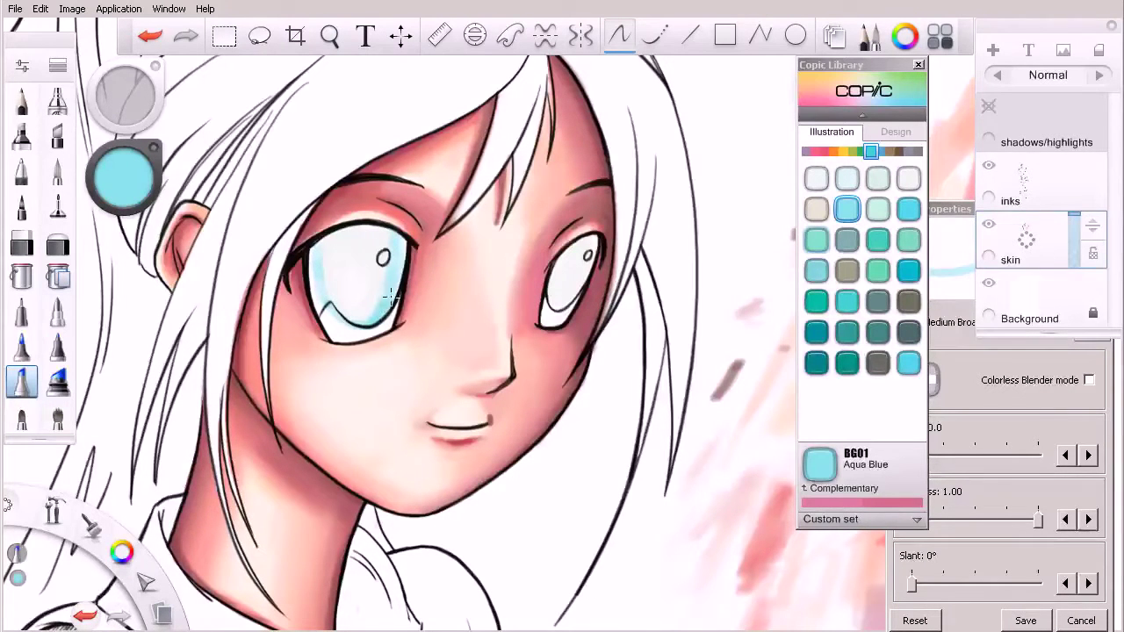
Deepen the outer edges of the larger eye's iris with BG02 New Blue
left_click(909, 208)
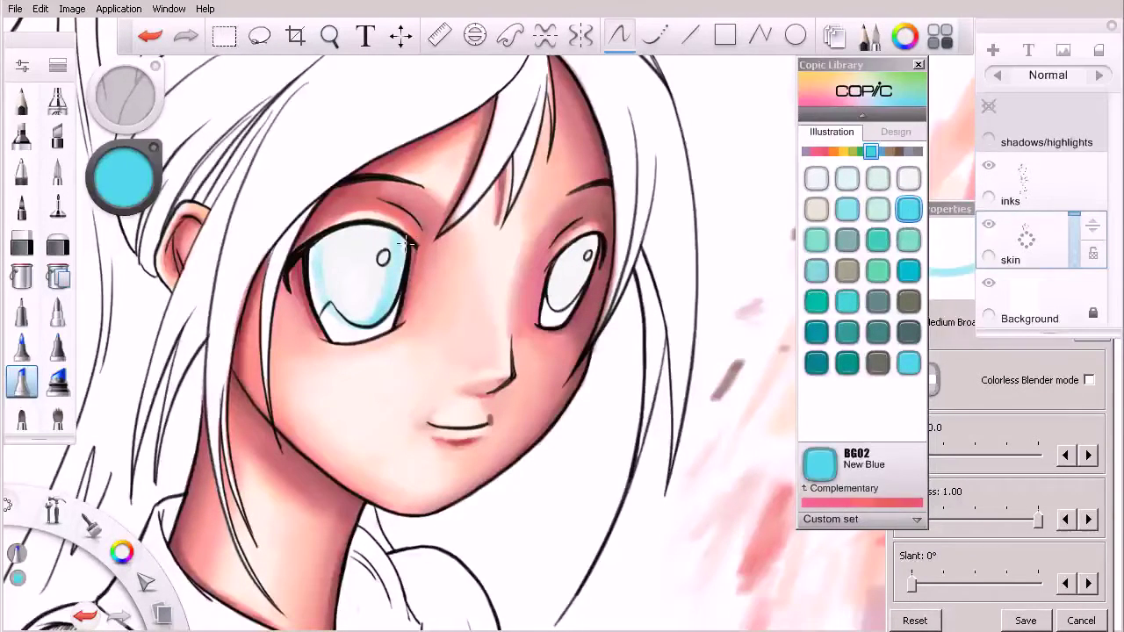
mouse_move(405, 235)
left_mouse_down()
mouse_move(393, 300)
mouse_move(402, 250)
mouse_move(396, 284)
left_mouse_up()
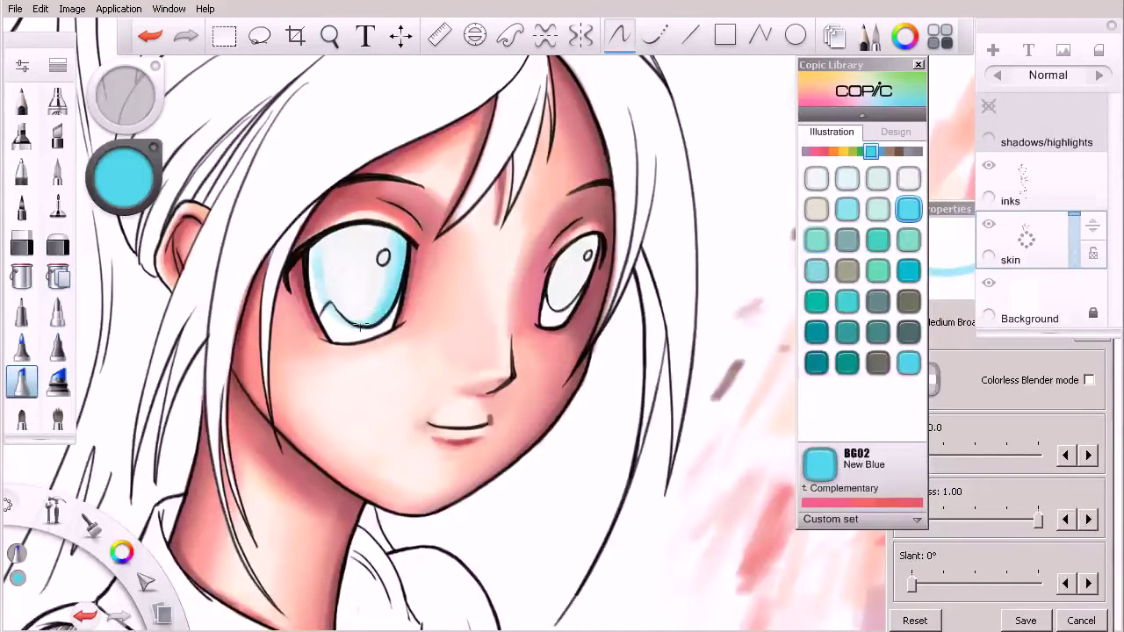
mouse_move(314, 254)
left_mouse_down()
mouse_move(320, 297)
mouse_move(310, 261)
mouse_move(346, 311)
left_mouse_up()
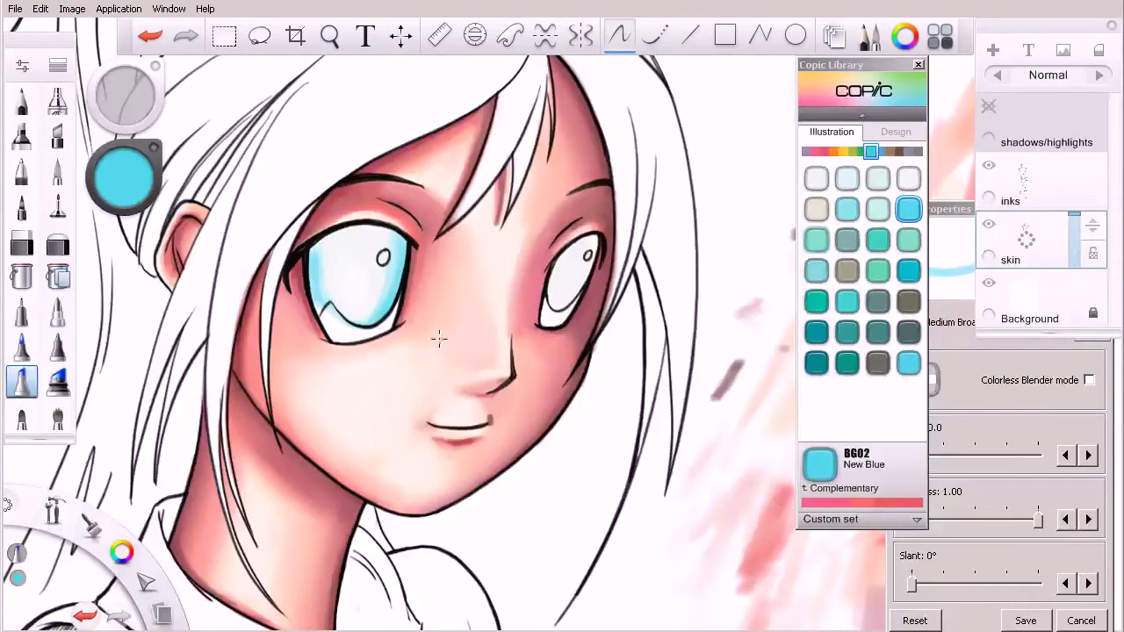
Soften the inner edges of the blue shading in the larger iris with BG11 Moon White
left_click(878, 208)
left_click_drag(322, 250, 331, 302)
mouse_move(319, 245)
left_mouse_down()
mouse_move(320, 279)
mouse_move(317, 238)
mouse_move(327, 296)
mouse_move(318, 237)
mouse_move(337, 305)
mouse_move(316, 248)
mouse_move(320, 266)
left_mouse_up()
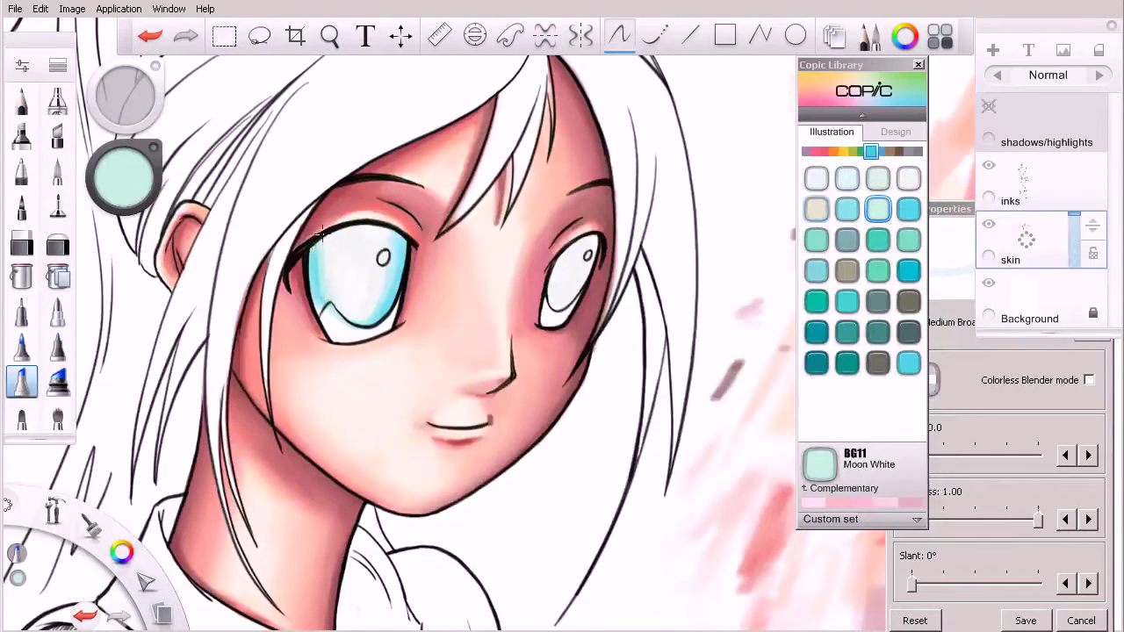
mouse_move(392, 248)
left_mouse_down()
mouse_move(381, 296)
mouse_move(353, 322)
left_mouse_up()
left_click_drag(389, 230, 347, 317)
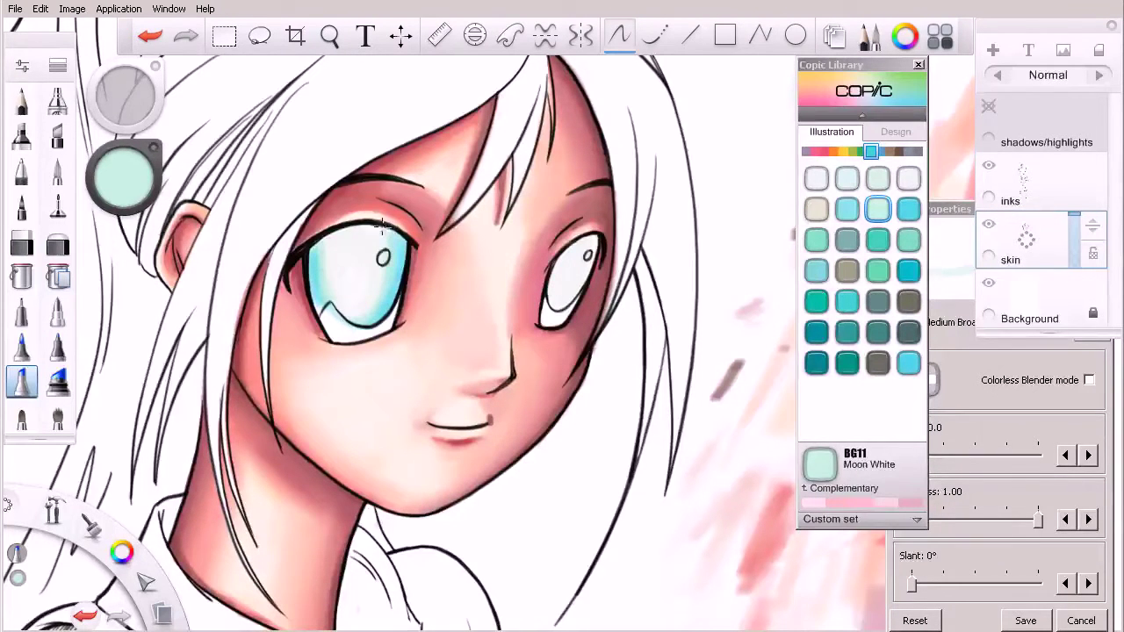
Darken the outer edges of the larger iris with a deeper cyan blue from the Copic blue family
left_click(879, 151)
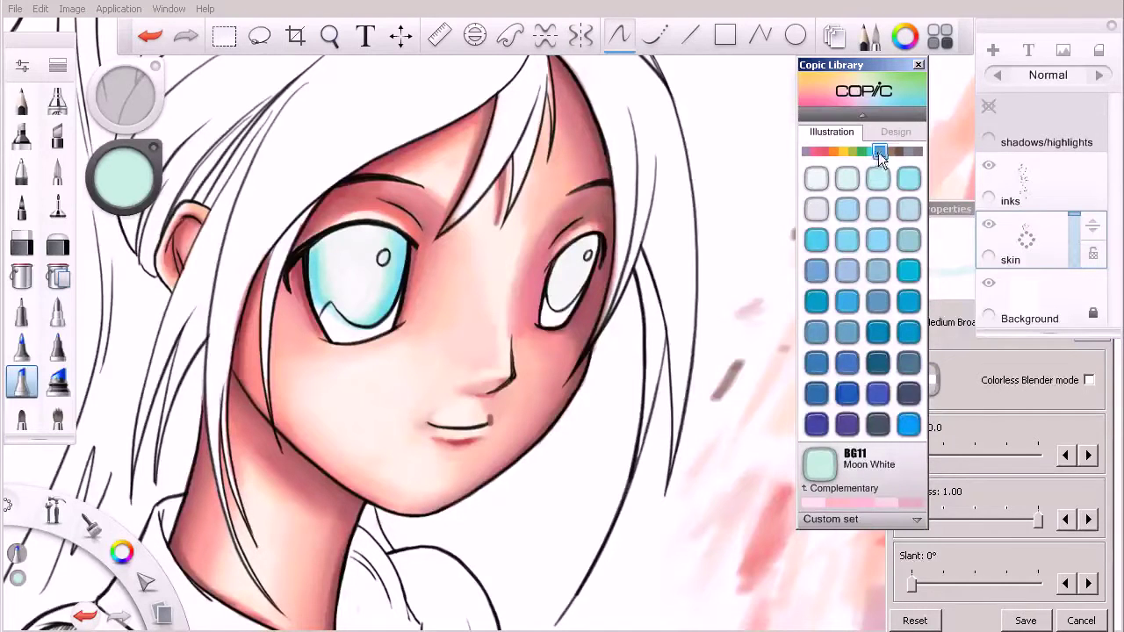
left_click(874, 151)
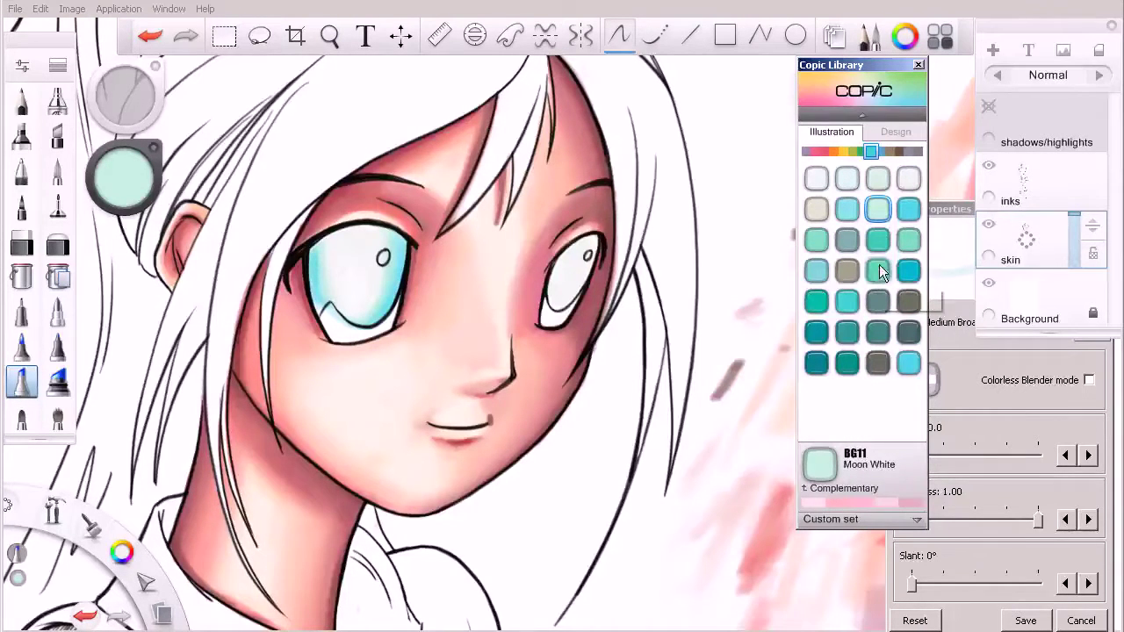
left_click(879, 151)
left_click(871, 152)
left_click(879, 152)
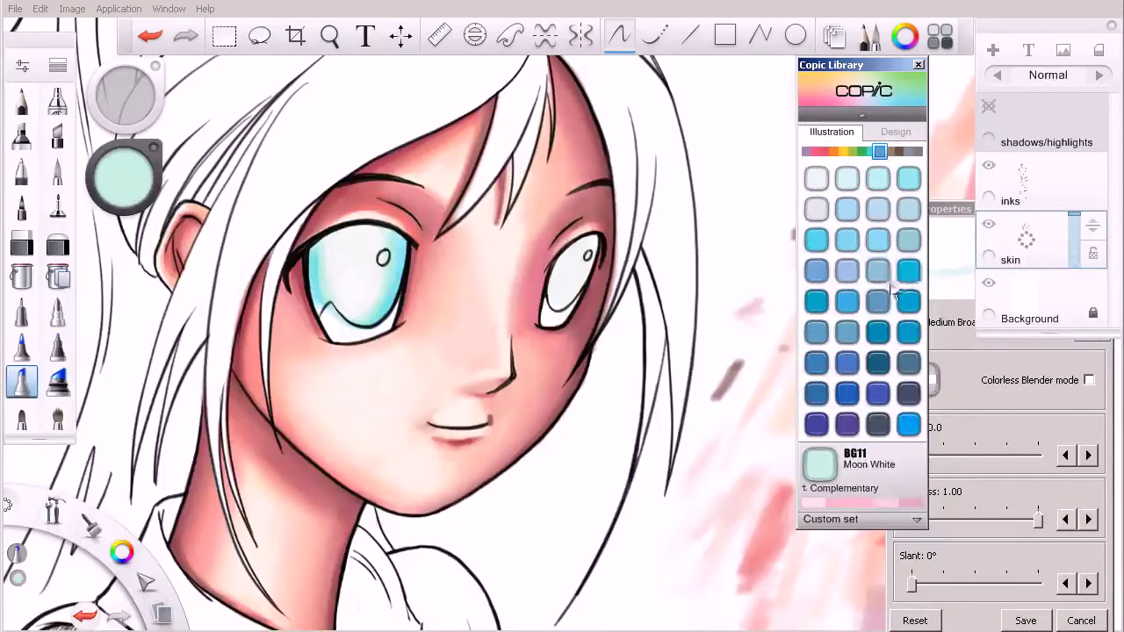
left_click(904, 271)
mouse_move(402, 270)
left_mouse_down()
mouse_move(403, 231)
mouse_move(400, 282)
mouse_move(374, 322)
mouse_move(396, 295)
mouse_move(406, 242)
mouse_move(404, 279)
mouse_move(364, 328)
mouse_move(308, 247)
mouse_move(315, 291)
mouse_move(308, 242)
mouse_move(314, 299)
mouse_move(327, 306)
mouse_move(310, 252)
left_mouse_up()
Enable Colorless Blender mode and blend the dark blue edges into the larger eye's iris
left_click(1088, 381)
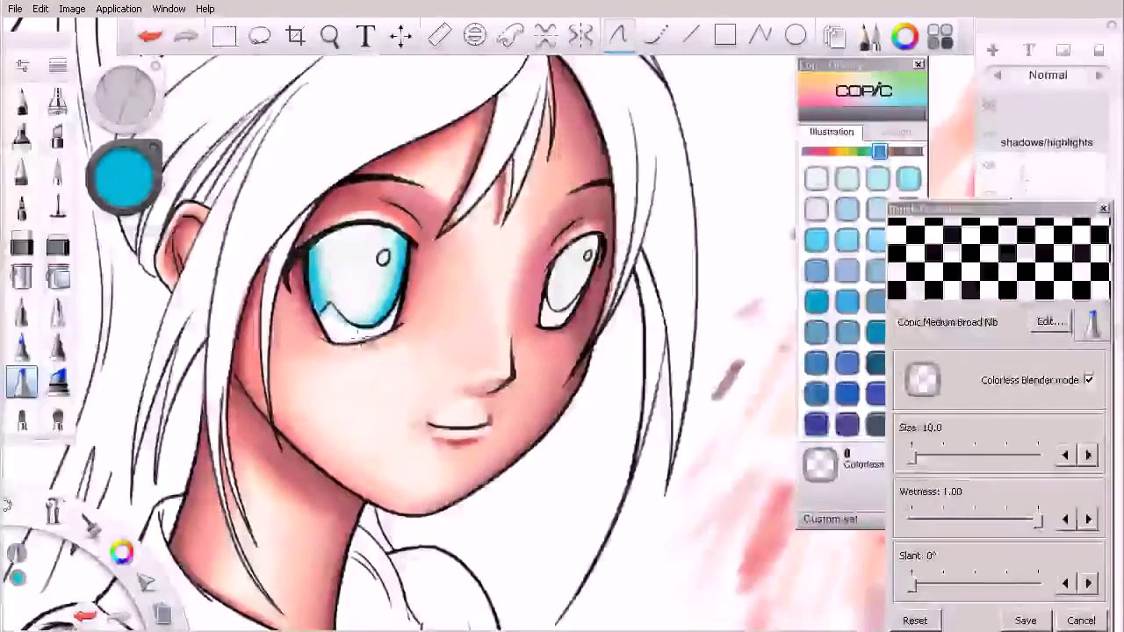
left_click_drag(327, 295, 324, 294)
mouse_move(311, 246)
left_mouse_down()
mouse_move(321, 301)
mouse_move(319, 255)
left_mouse_up()
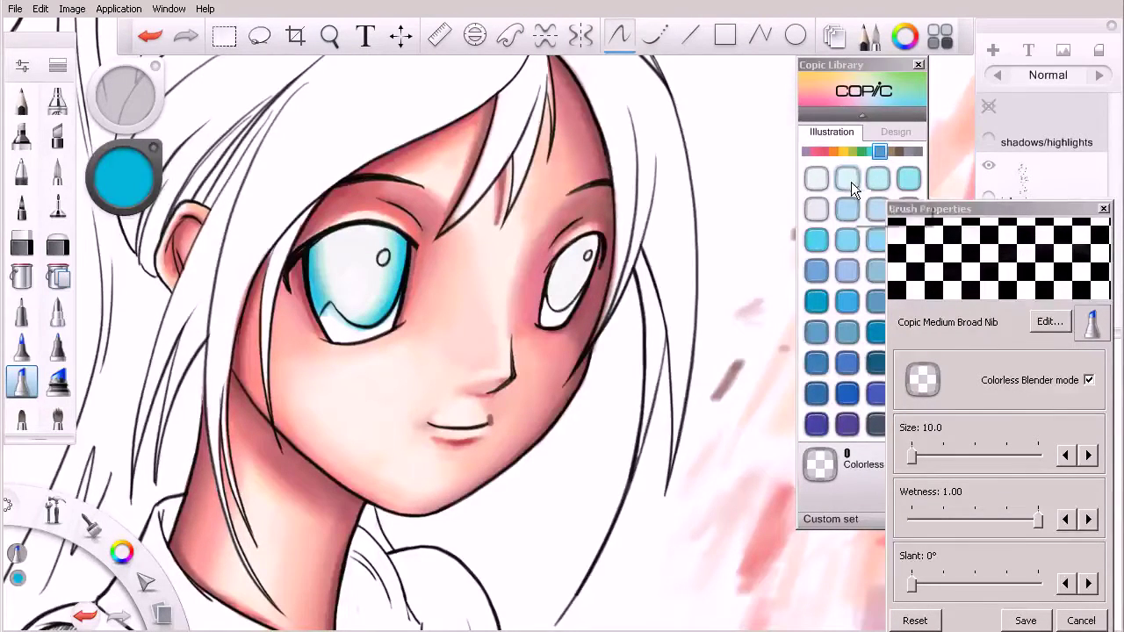
Turn off Colorless Blender mode and tint the middle of the larger eye's iris with BG0000 Snow Green
left_click(869, 153)
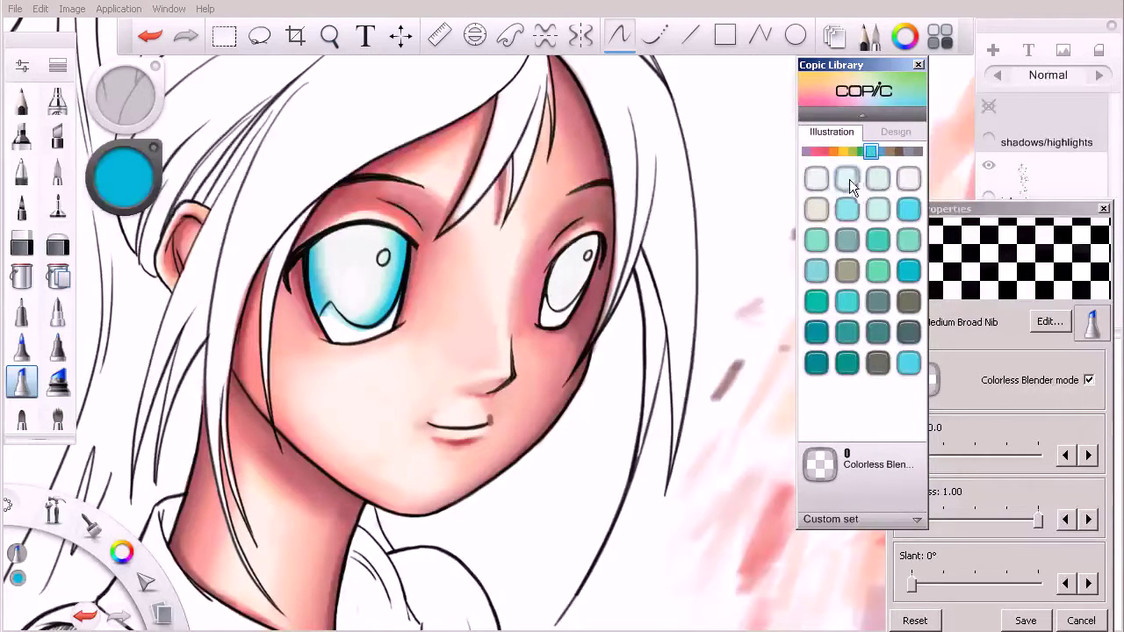
left_click(851, 181)
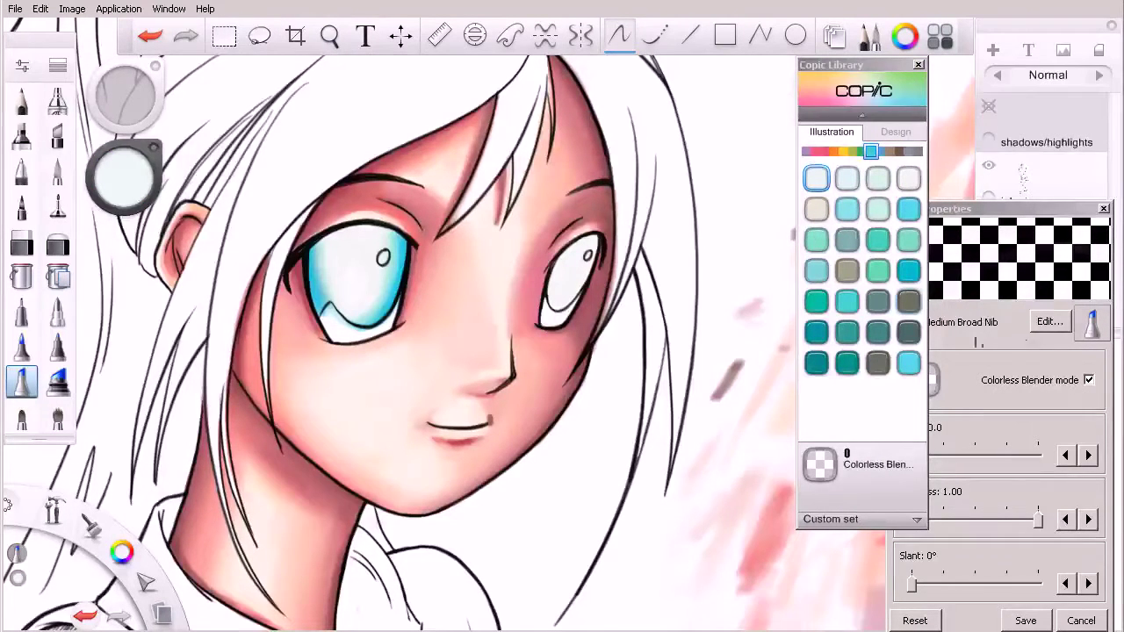
left_click(1098, 379)
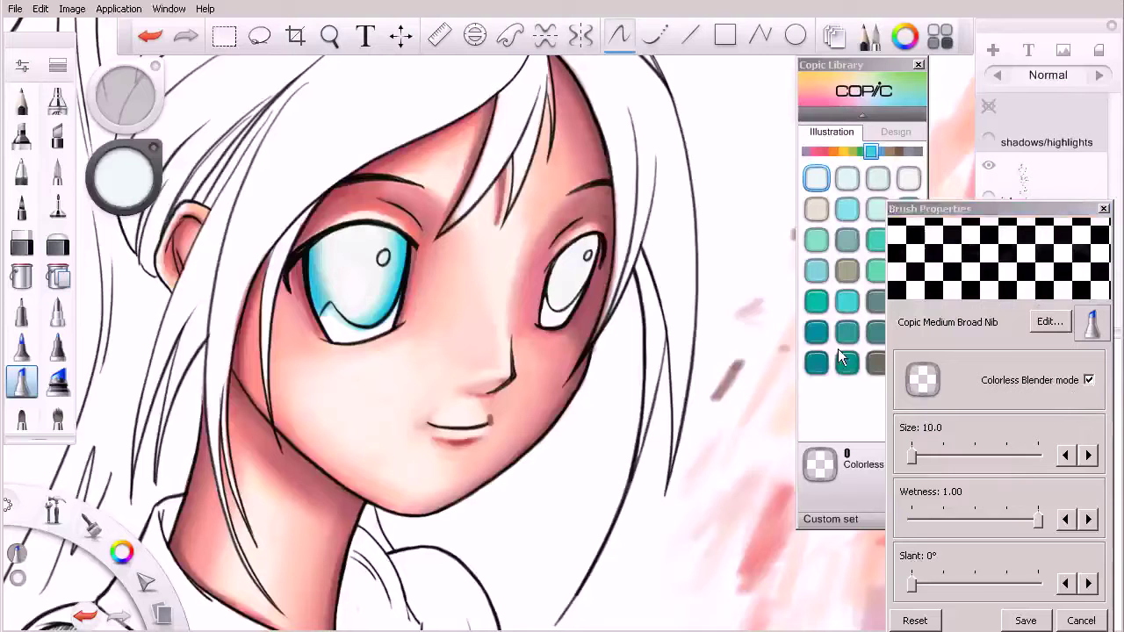
left_click(1089, 381)
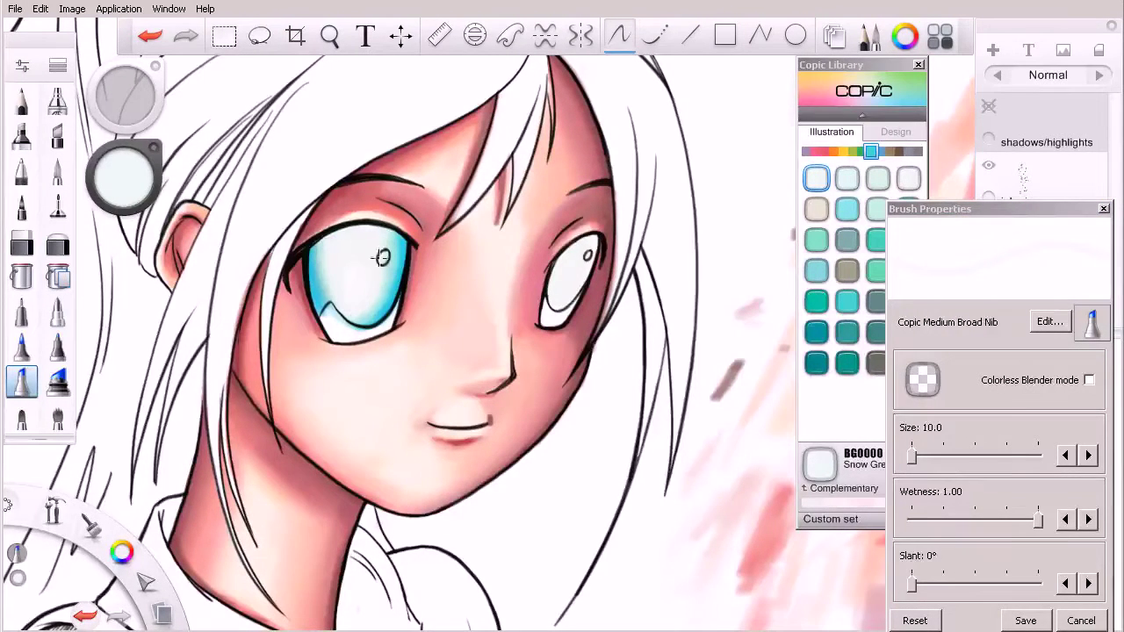
Shade the centre of the larger iris with BG10 Cool Shadow and enable Colorless Blender mode to blend it
left_click(875, 181)
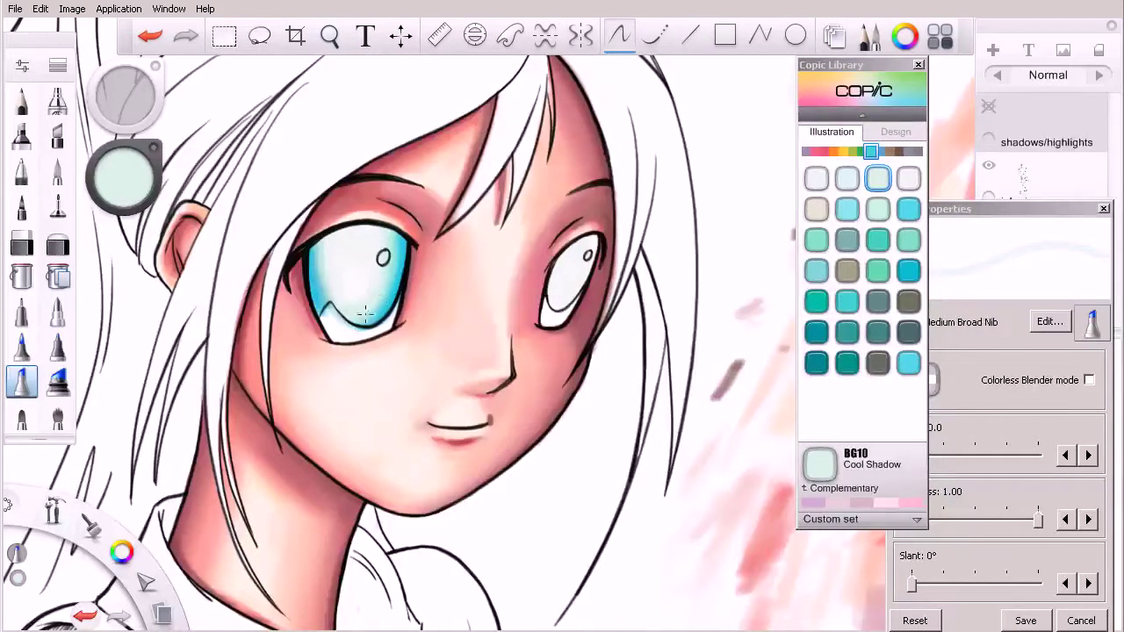
left_click(906, 181)
left_click(882, 181)
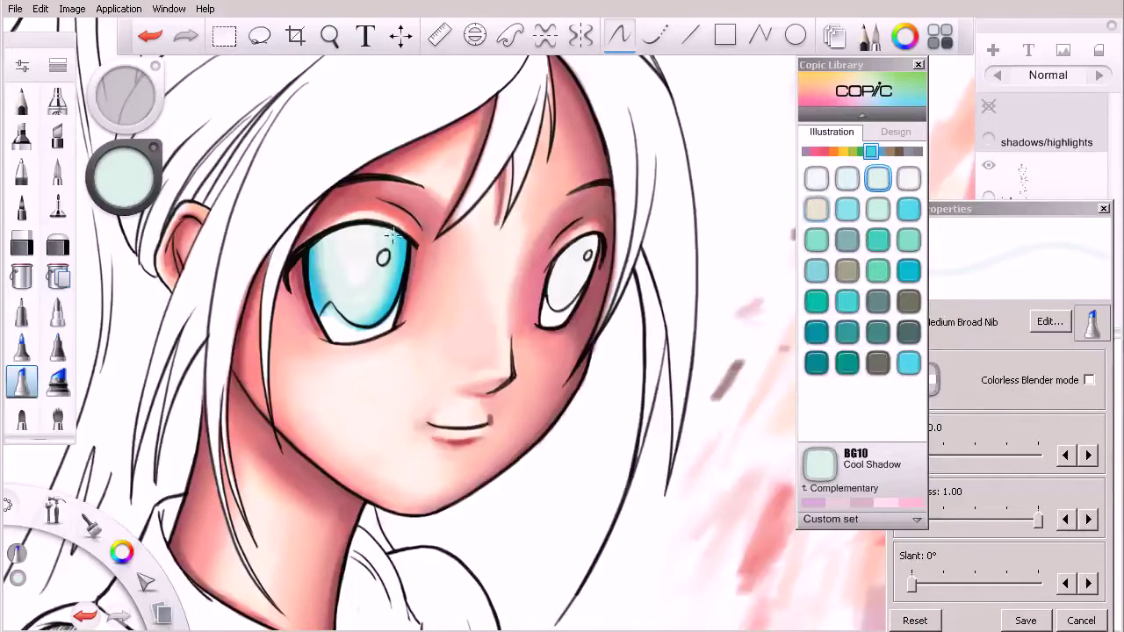
left_click(1089, 380)
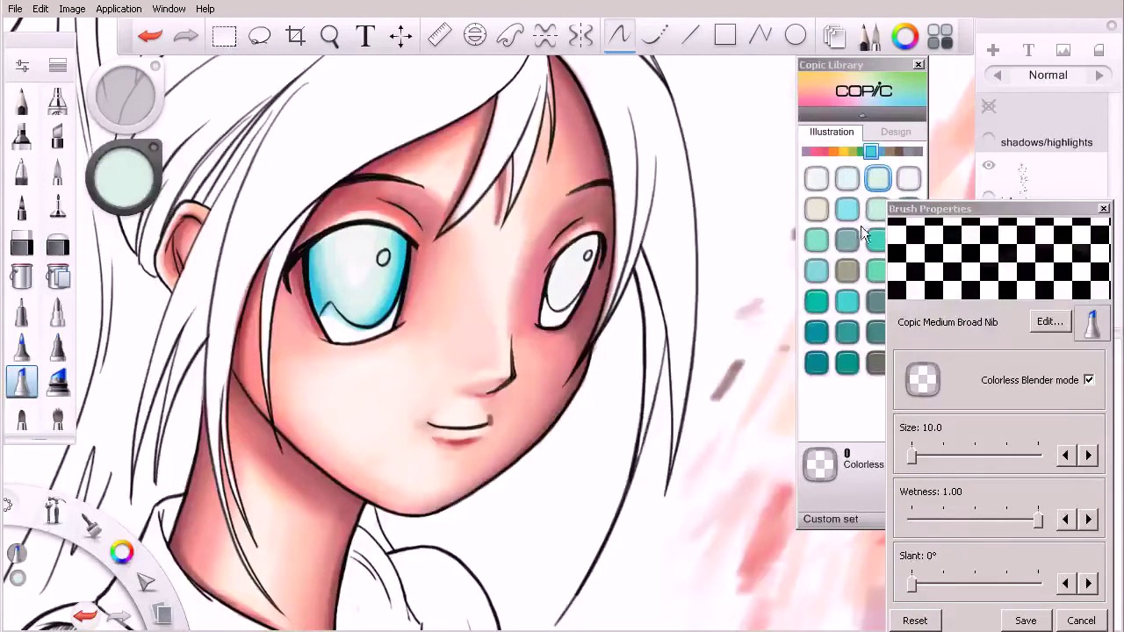
Darken both side edges of the larger iris with B16 Cyanine Blue, with Colorless Blender mode off
left_click(878, 152)
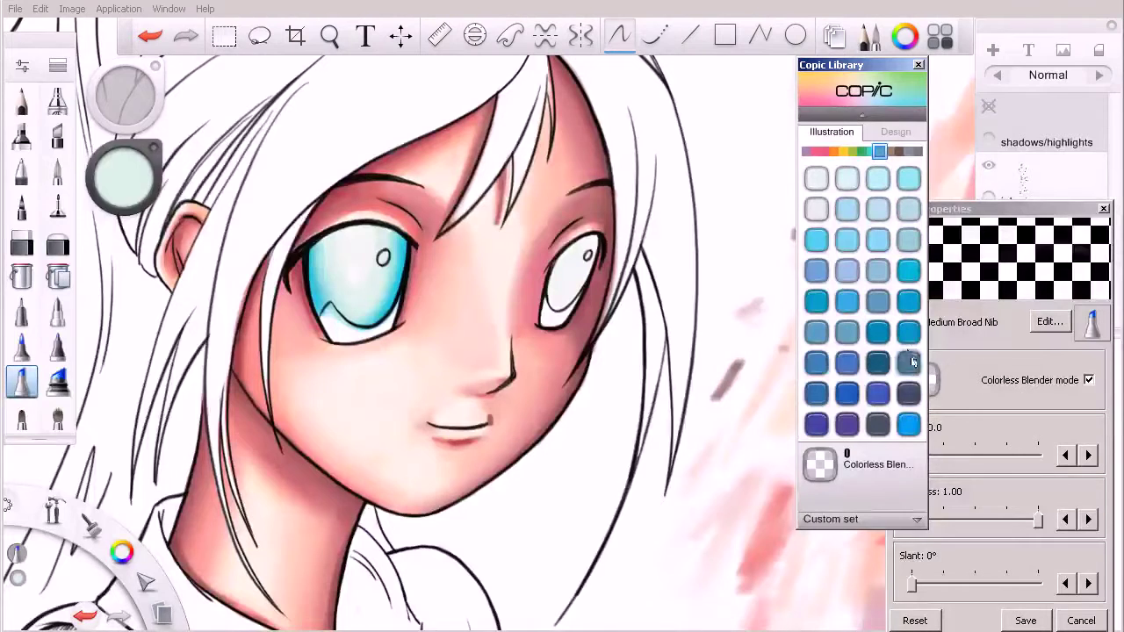
left_click(908, 338)
left_click(1086, 382)
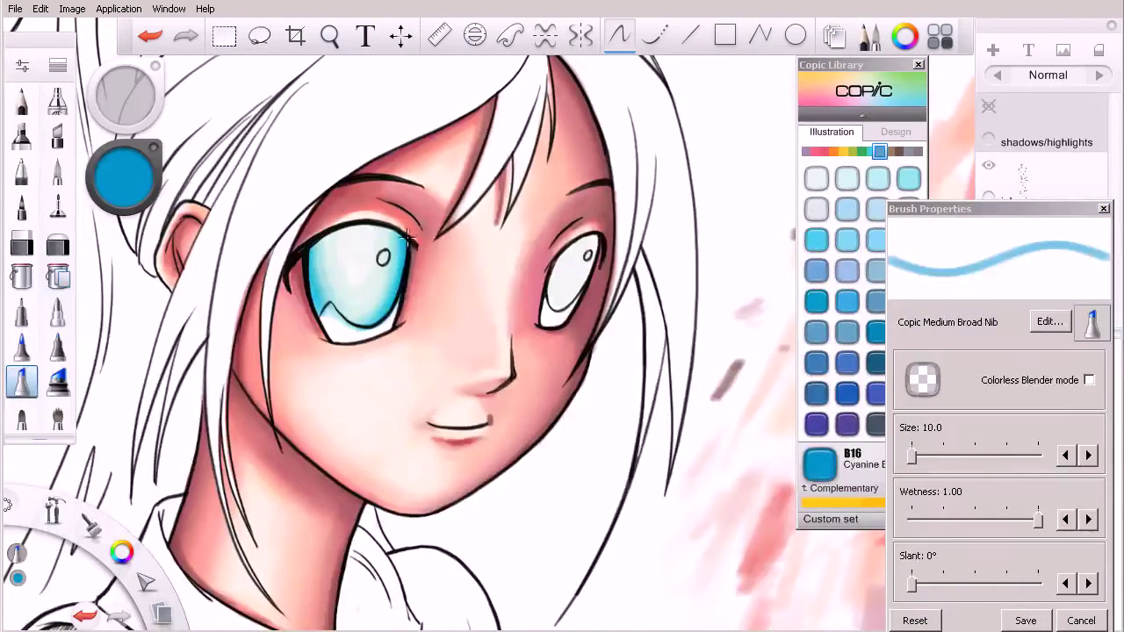
mouse_move(397, 298)
left_mouse_down()
mouse_move(378, 324)
mouse_move(395, 307)
mouse_move(406, 244)
mouse_move(419, 295)
mouse_move(427, 293)
left_mouse_up()
key("ctrl+z")
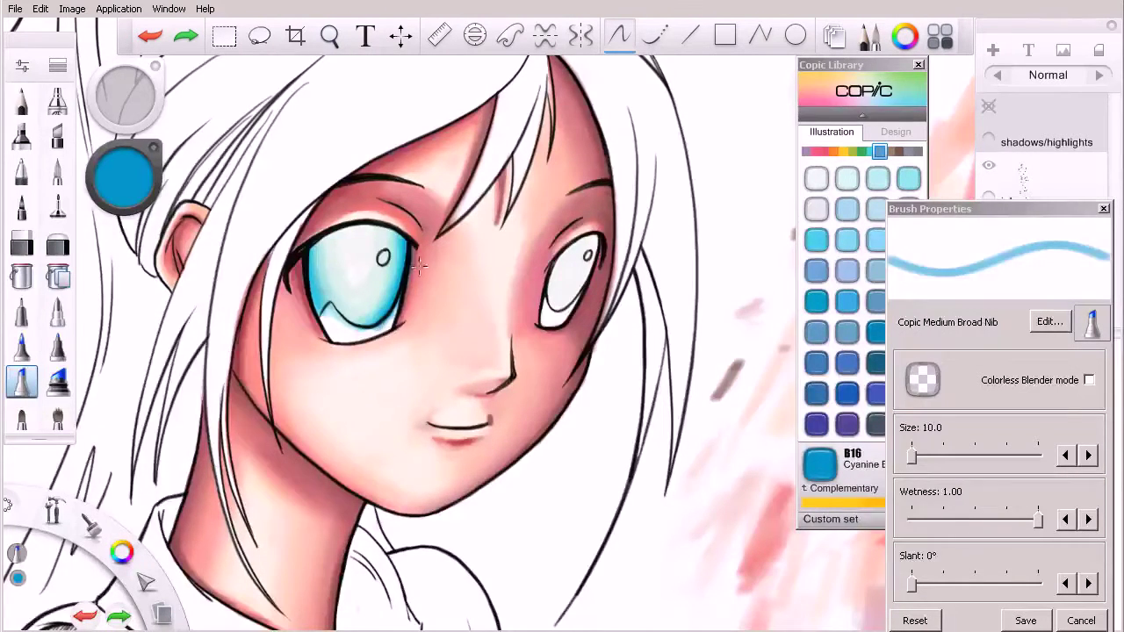
left_click_drag(410, 248, 400, 271)
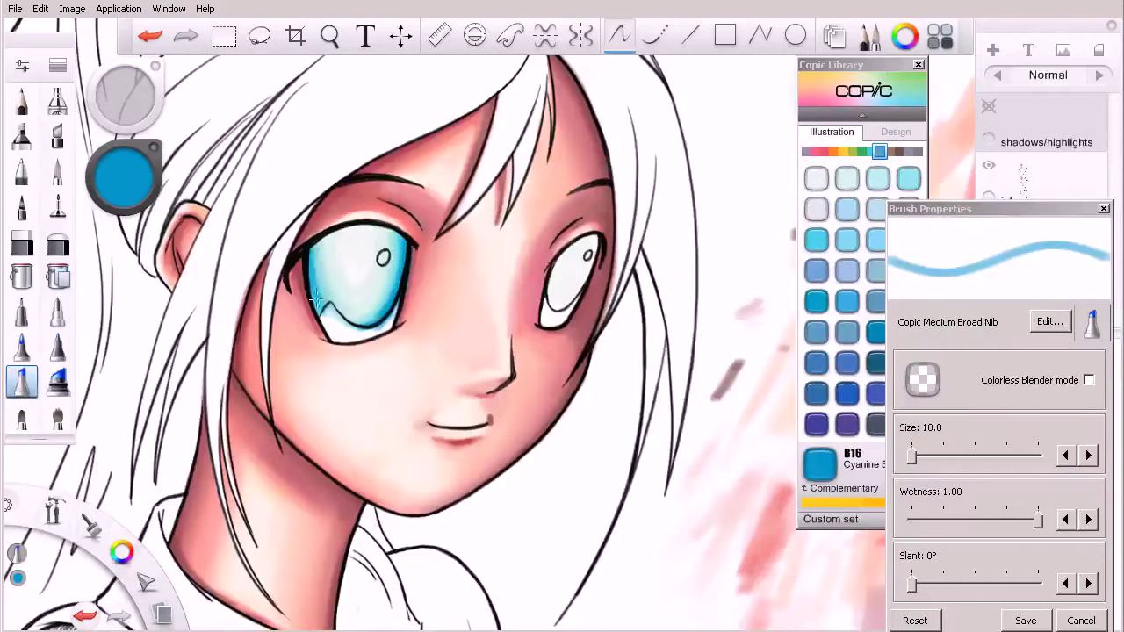
mouse_move(310, 291)
left_mouse_down()
mouse_move(307, 245)
mouse_move(325, 295)
mouse_move(307, 260)
mouse_move(330, 307)
left_mouse_up()
Blend the B16 edge shading into the larger iris using Colorless Blender mode
left_click(1089, 380)
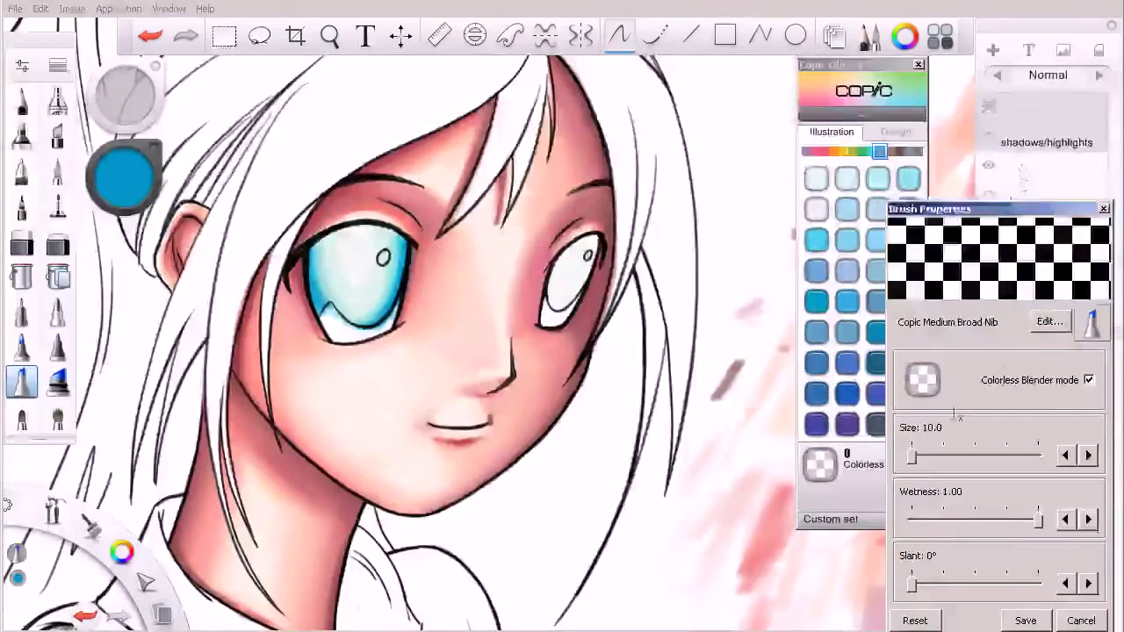
left_click_drag(326, 294, 323, 262)
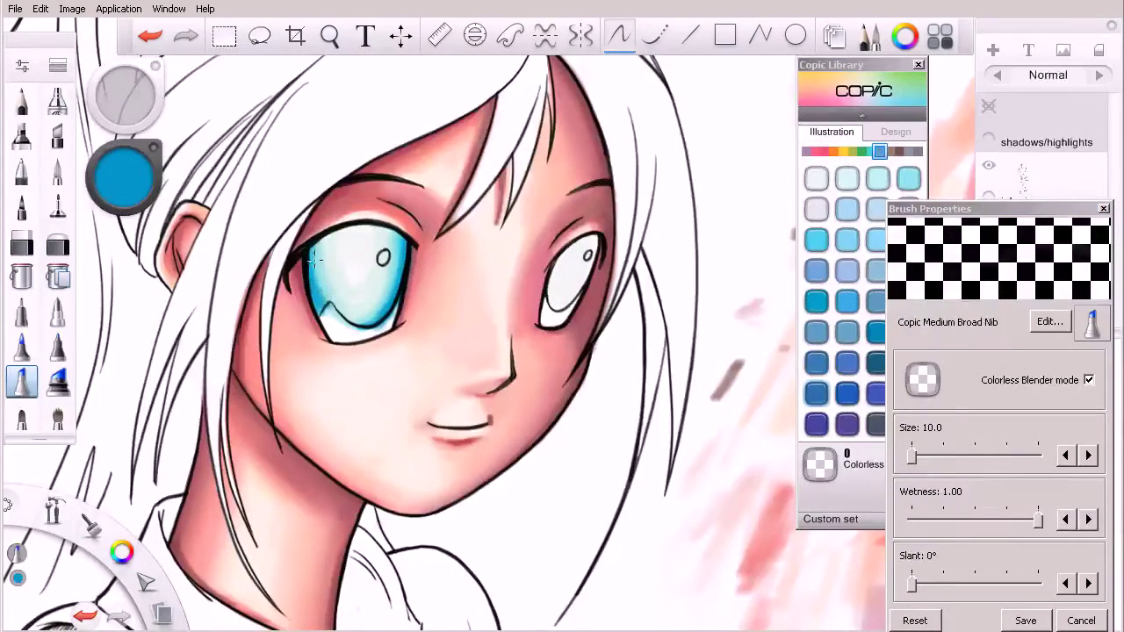
left_click_drag(330, 305, 315, 258)
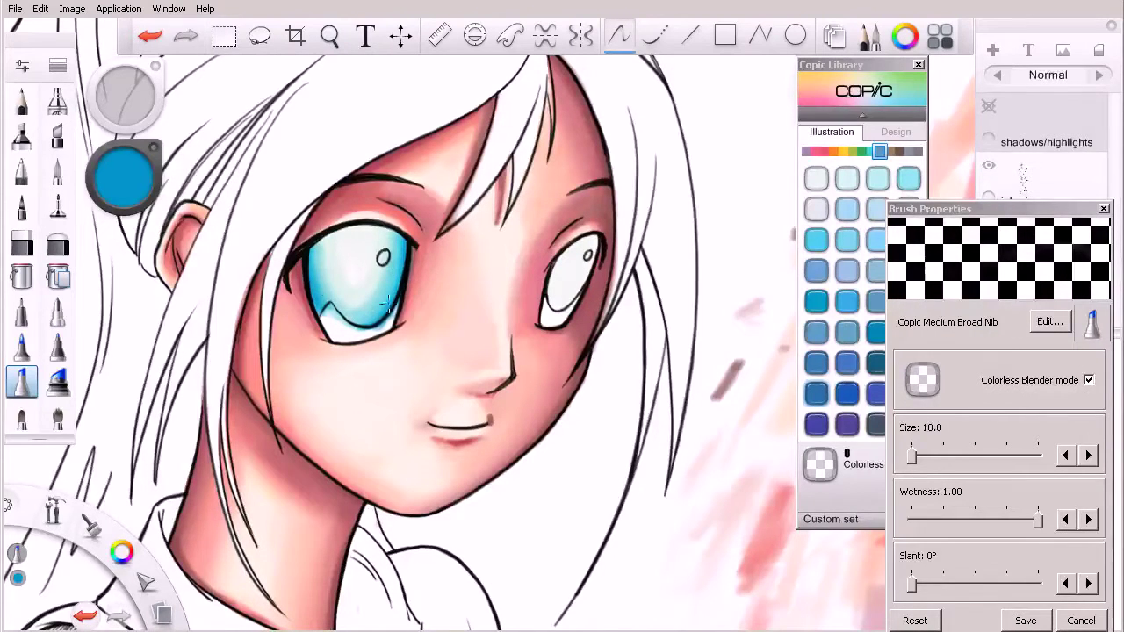
Show the shadows/highlights layer over the coloured face
left_click(988, 105)
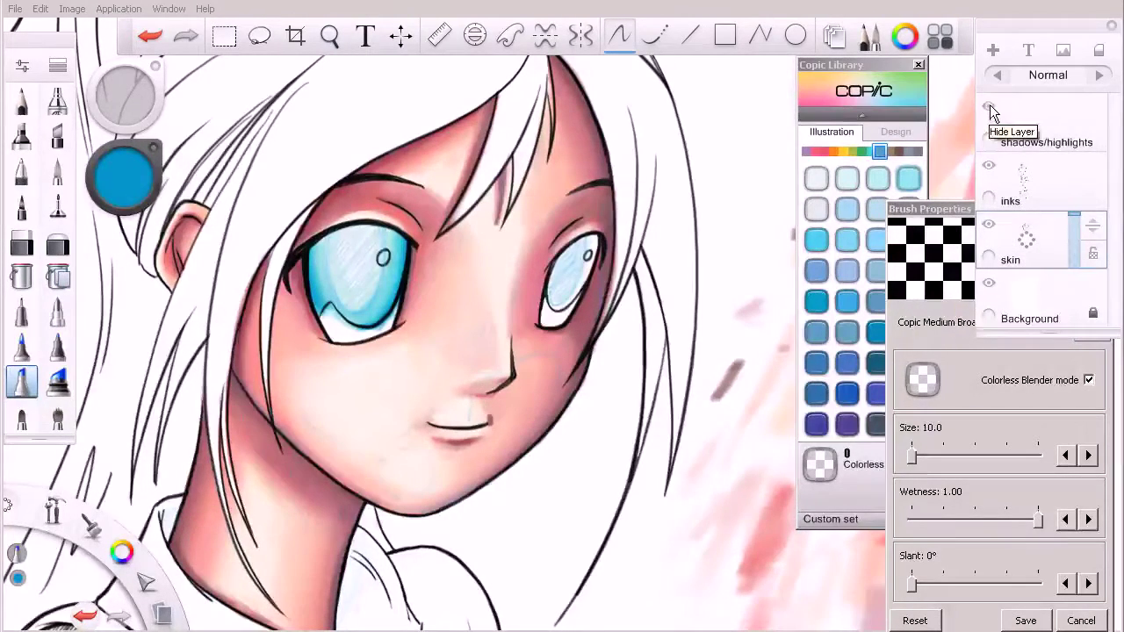
key("ctrl+z")
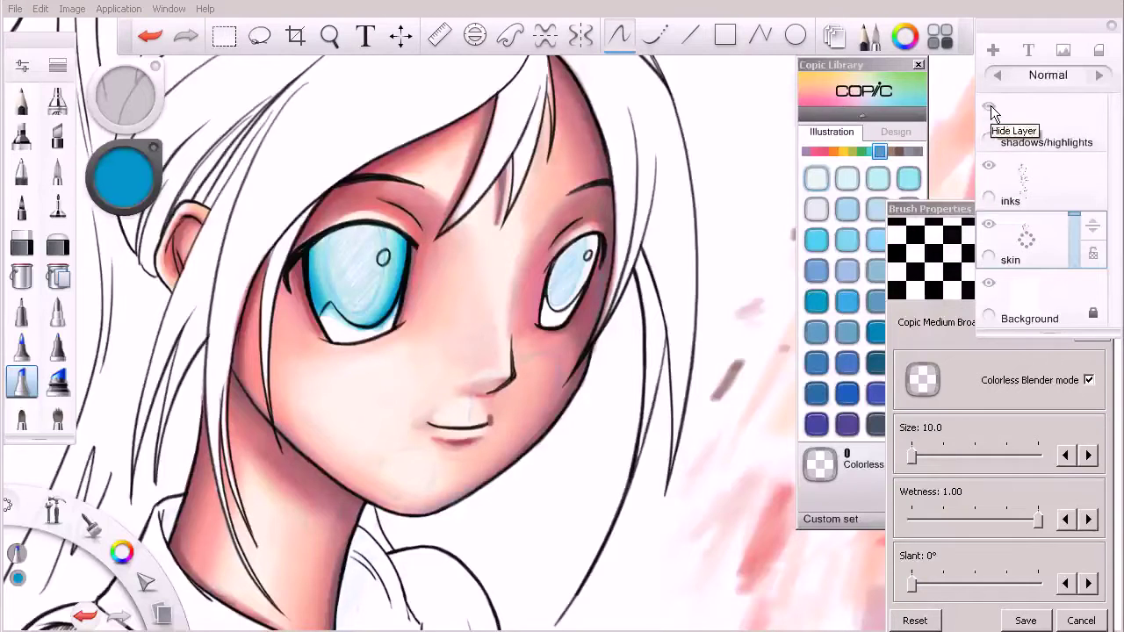
left_click(989, 108)
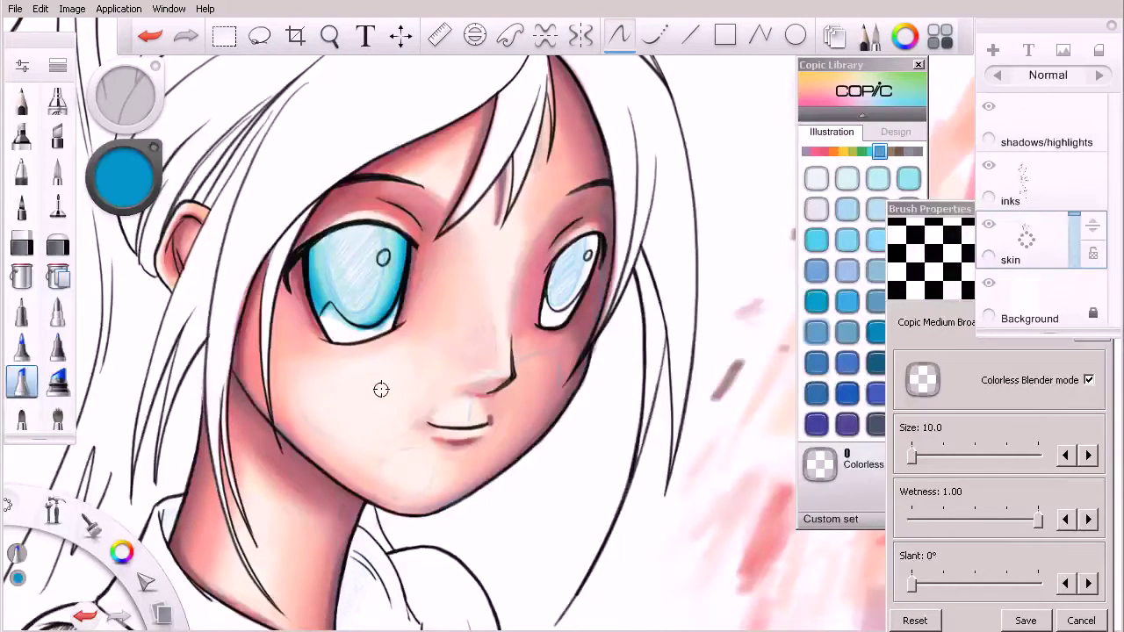
Set the marker colour to 110 Special Black from the grey Copic families and turn off Colorless Blender mode
left_click(883, 151)
left_click_drag(884, 151, 905, 153)
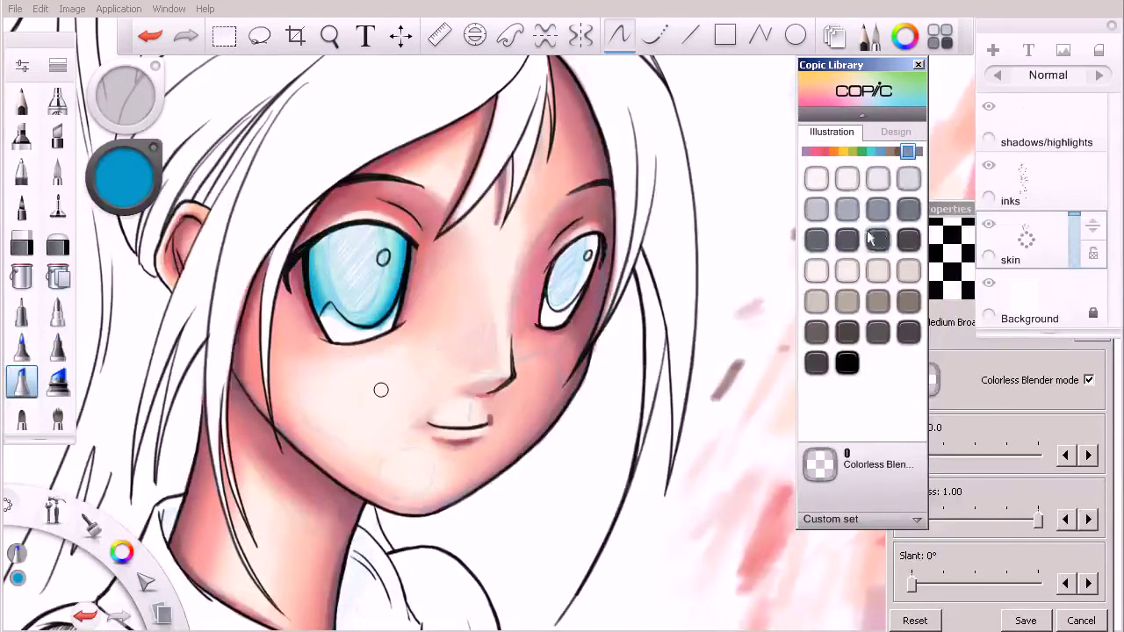
left_click(848, 365)
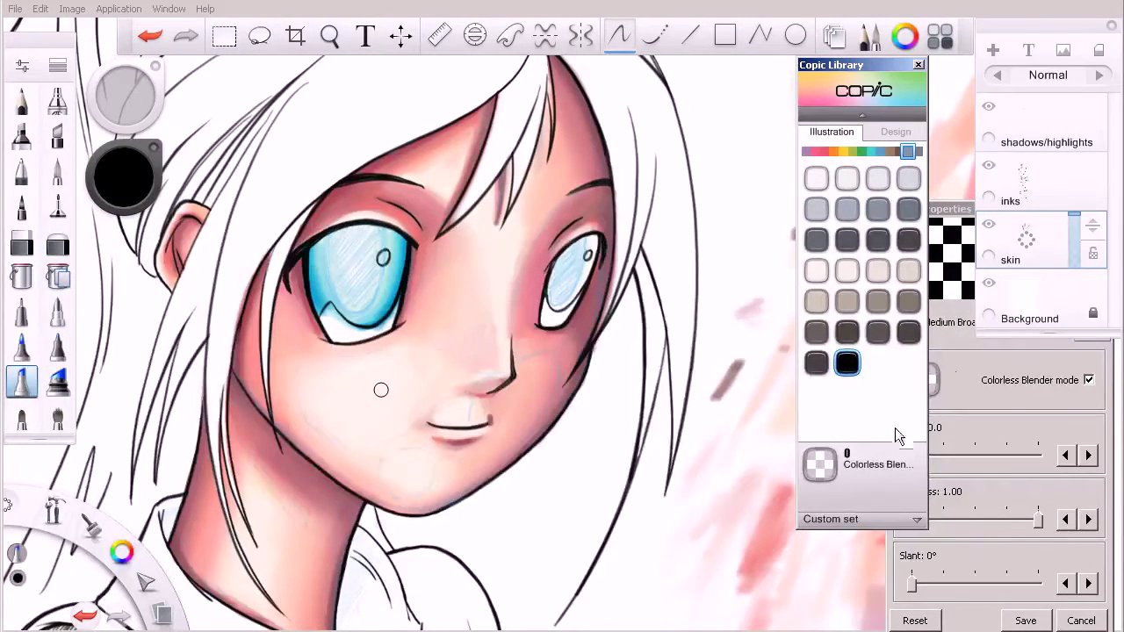
left_click(1088, 380)
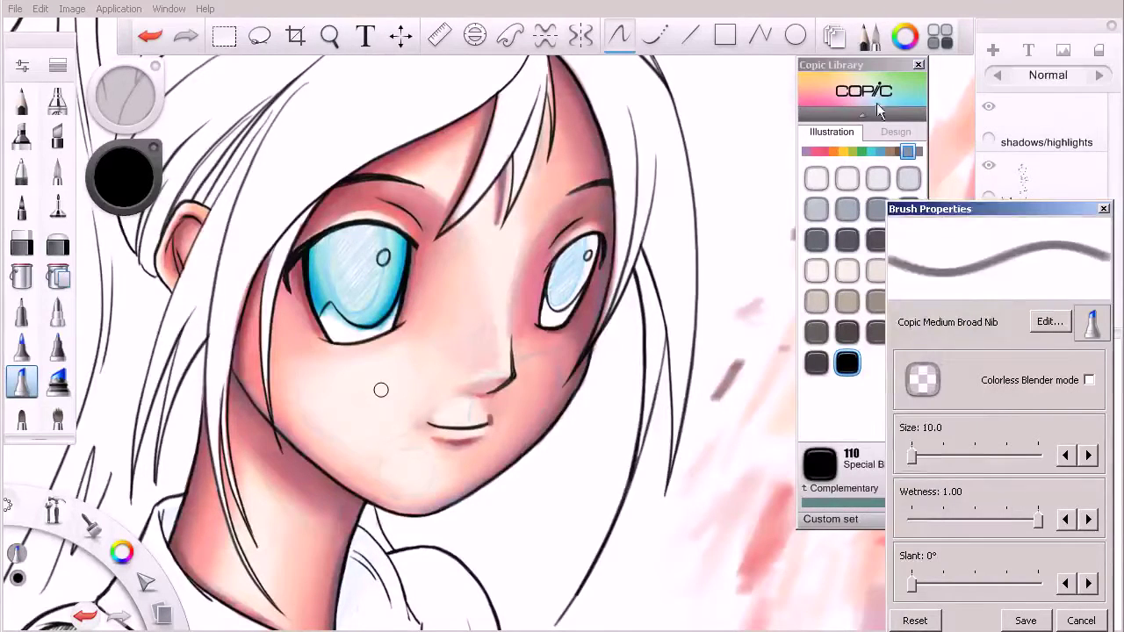
left_click(865, 474)
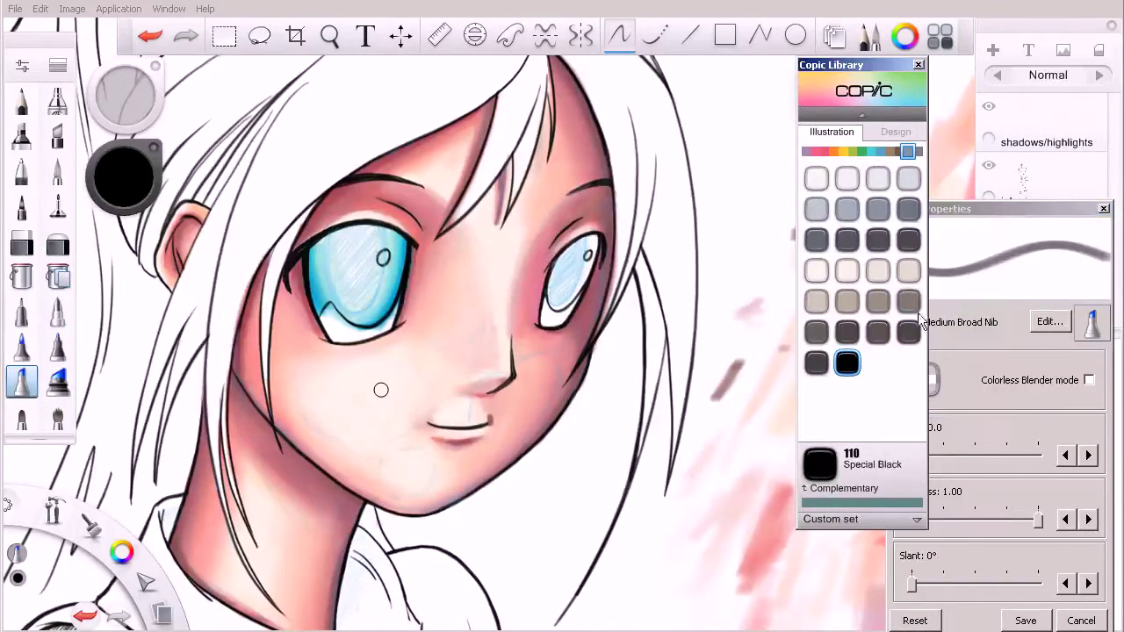
left_click(918, 153)
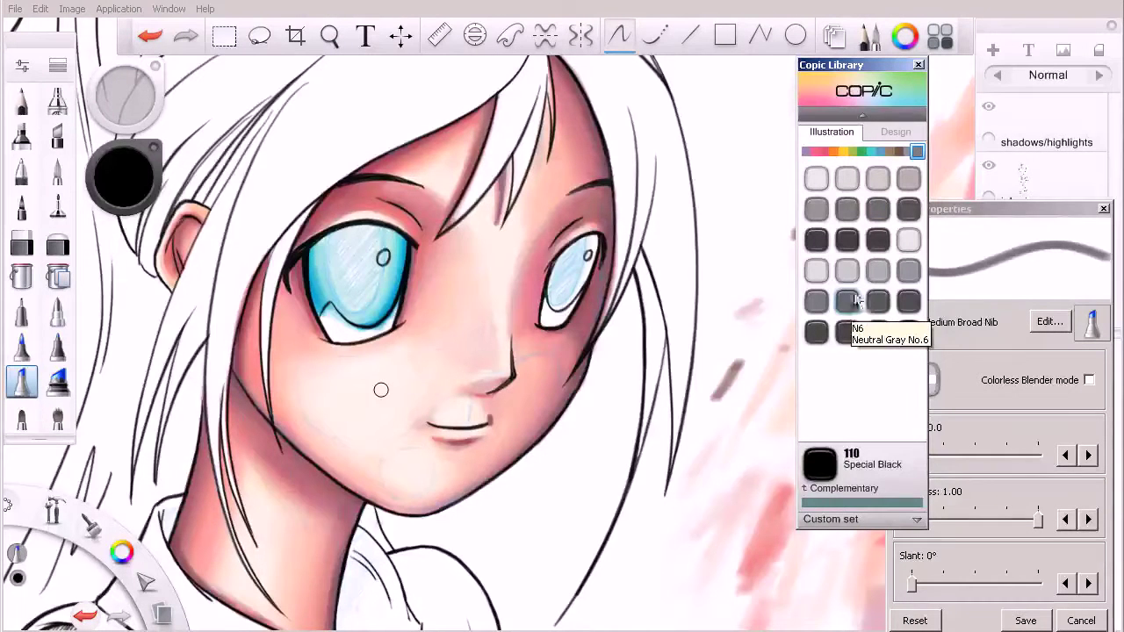
left_click(909, 331)
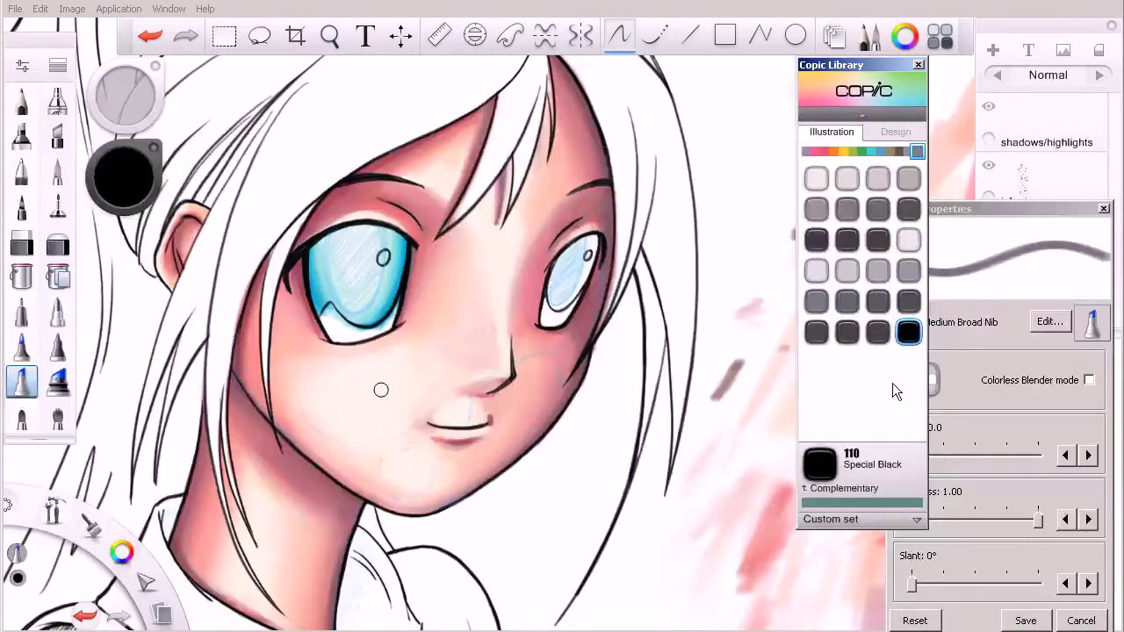
left_click(907, 151)
left_click(848, 363)
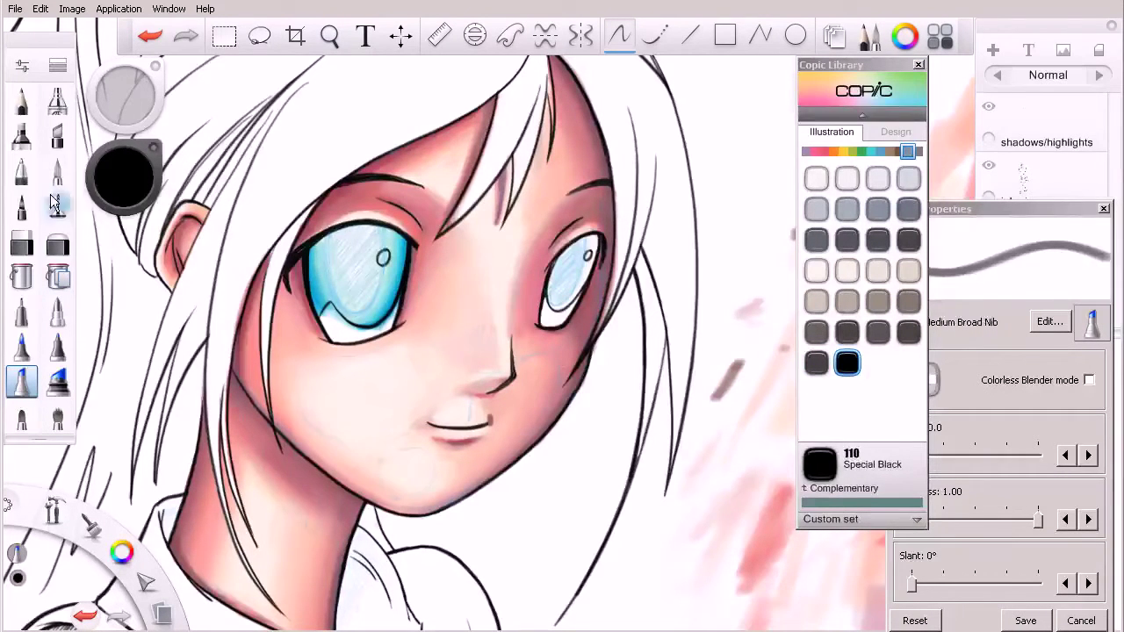
Draw a narrow vertical black pupil in the larger iris with the Copic Drawing Pen F
scroll(30, 150, "down", 5)
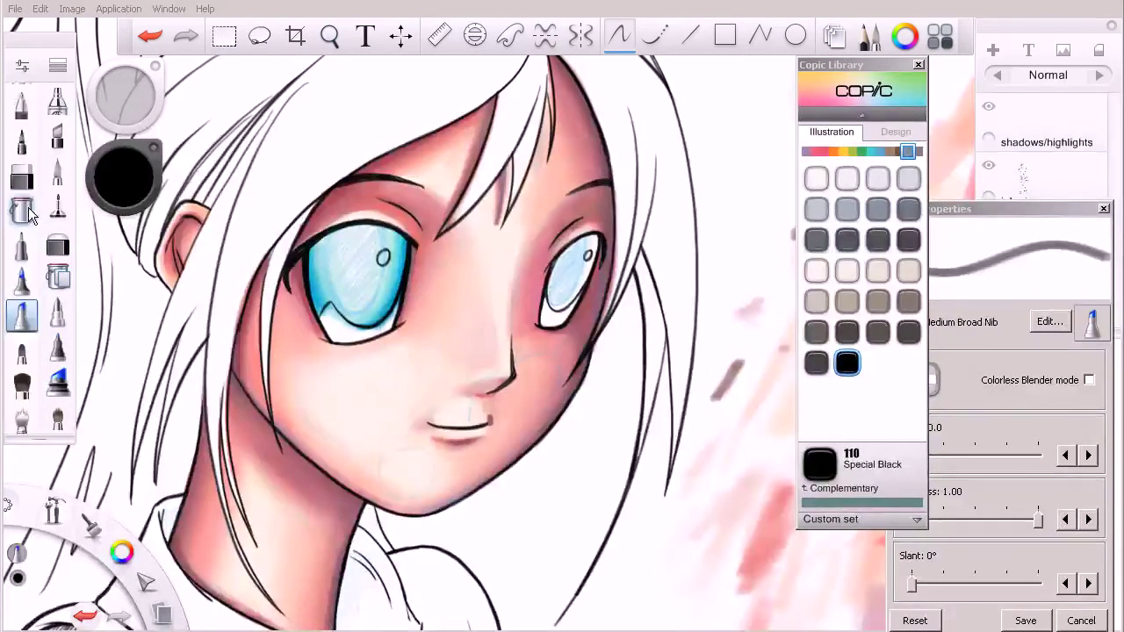
scroll(57, 132, "down", 4)
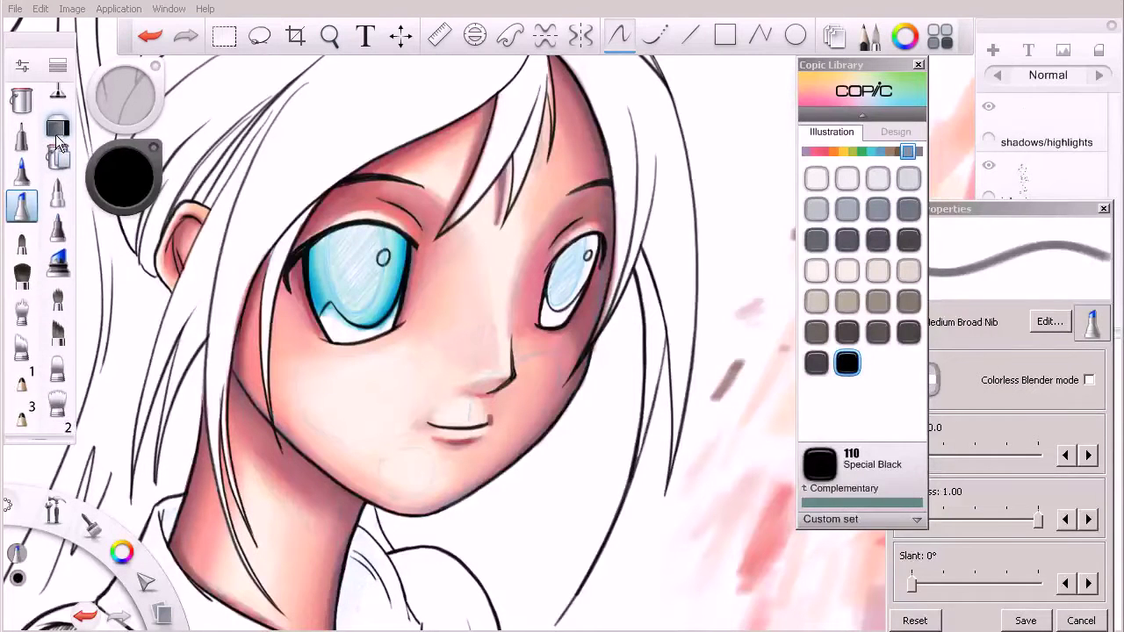
scroll(57, 132, "down", 3)
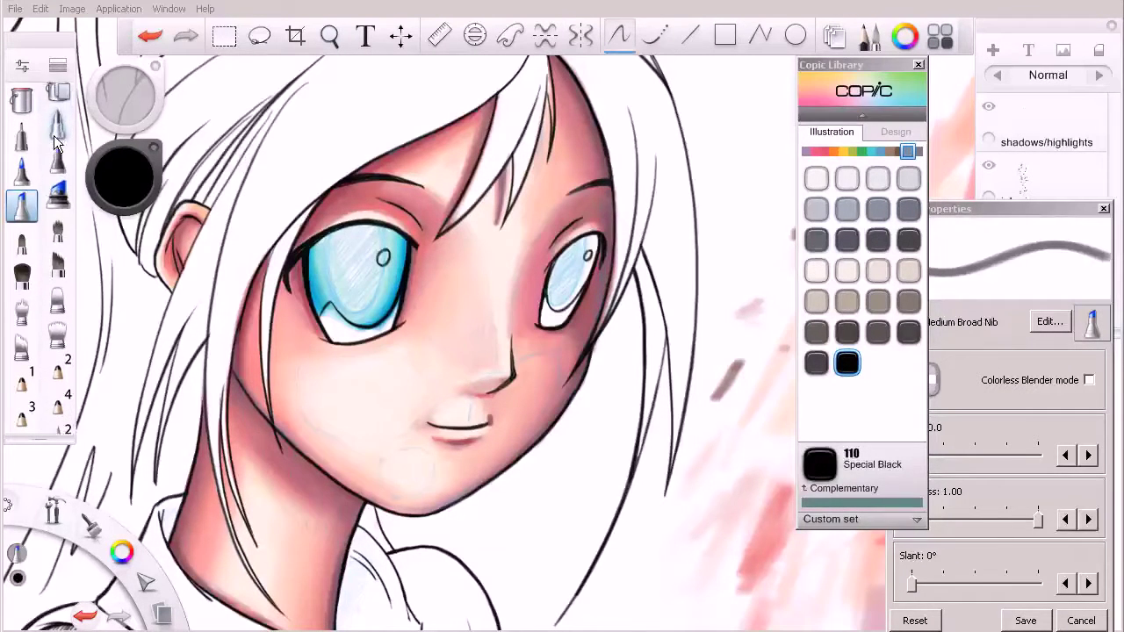
scroll(55, 123, "down", 2)
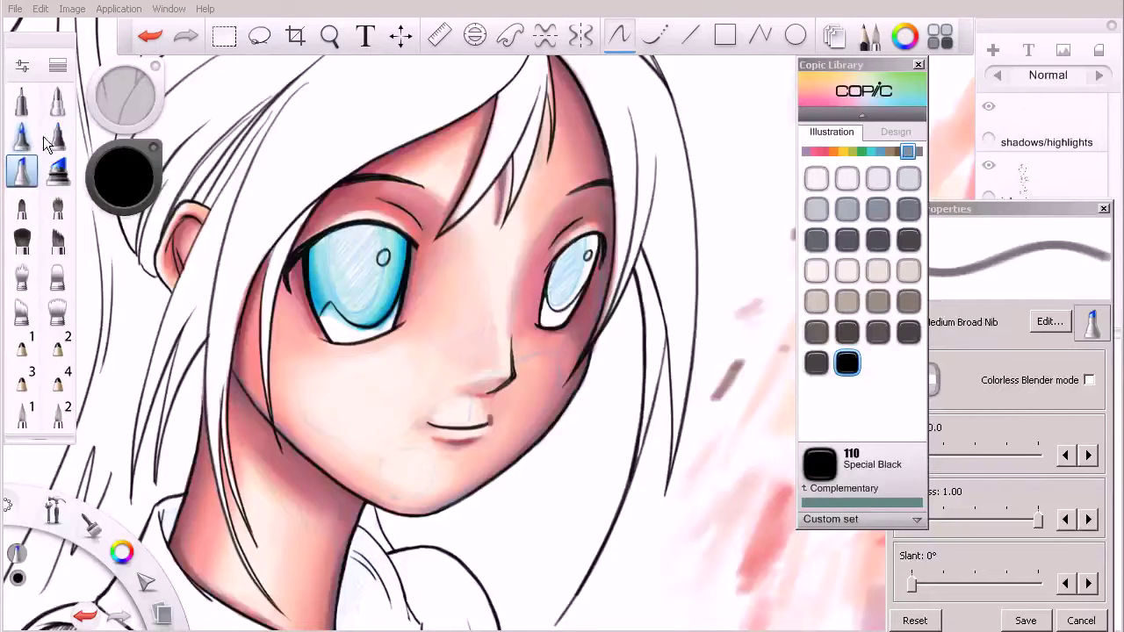
left_click(56, 102)
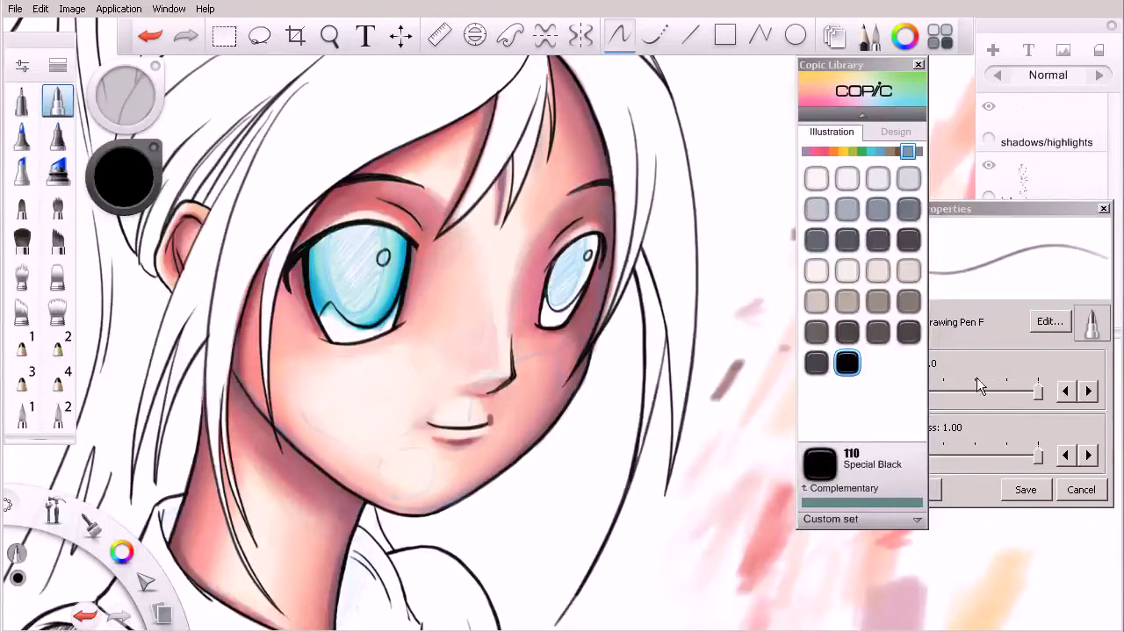
left_click(931, 430)
mouse_move(352, 271)
left_mouse_down()
mouse_move(355, 260)
mouse_move(356, 291)
mouse_move(360, 260)
left_mouse_up()
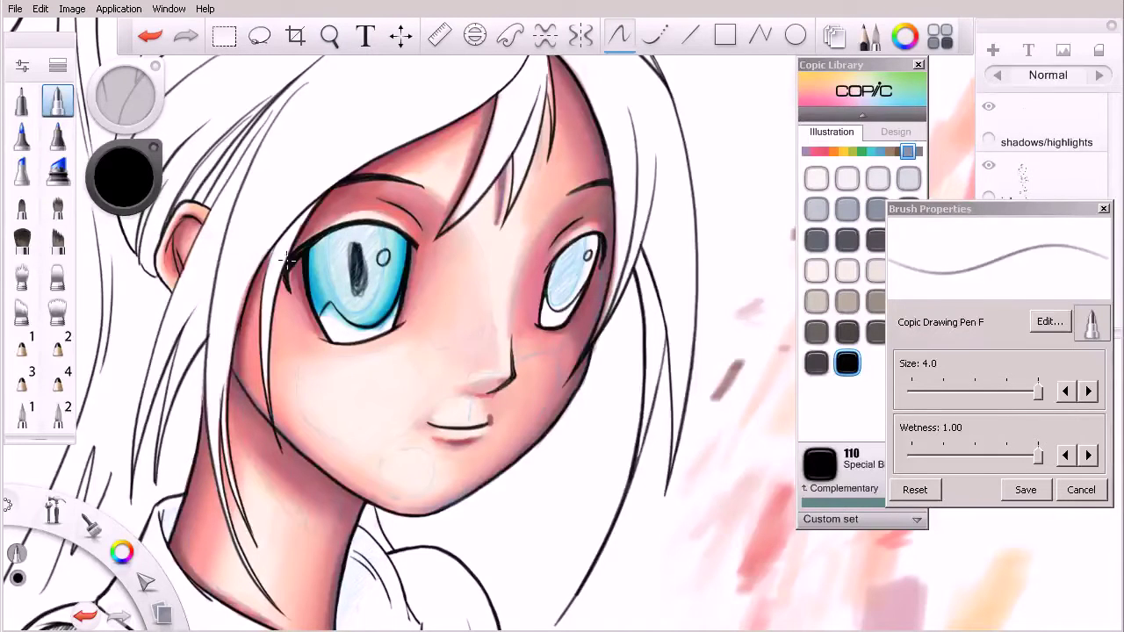
Enlarge and fill the larger eye's pupil in black with the Felt Pen Pressure brush from Copic Marker Illustration
left_click(57, 65)
left_click(112, 307)
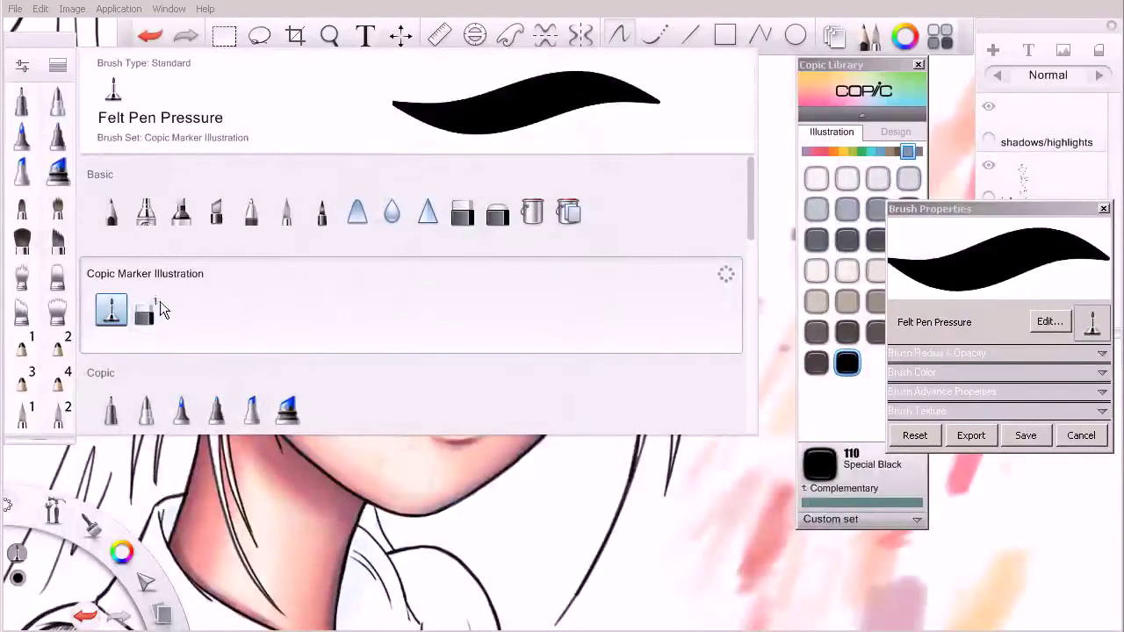
left_click(60, 67)
mouse_move(349, 230)
left_mouse_down()
mouse_move(339, 270)
mouse_move(351, 230)
mouse_move(363, 281)
mouse_move(356, 229)
mouse_move(356, 282)
left_mouse_up()
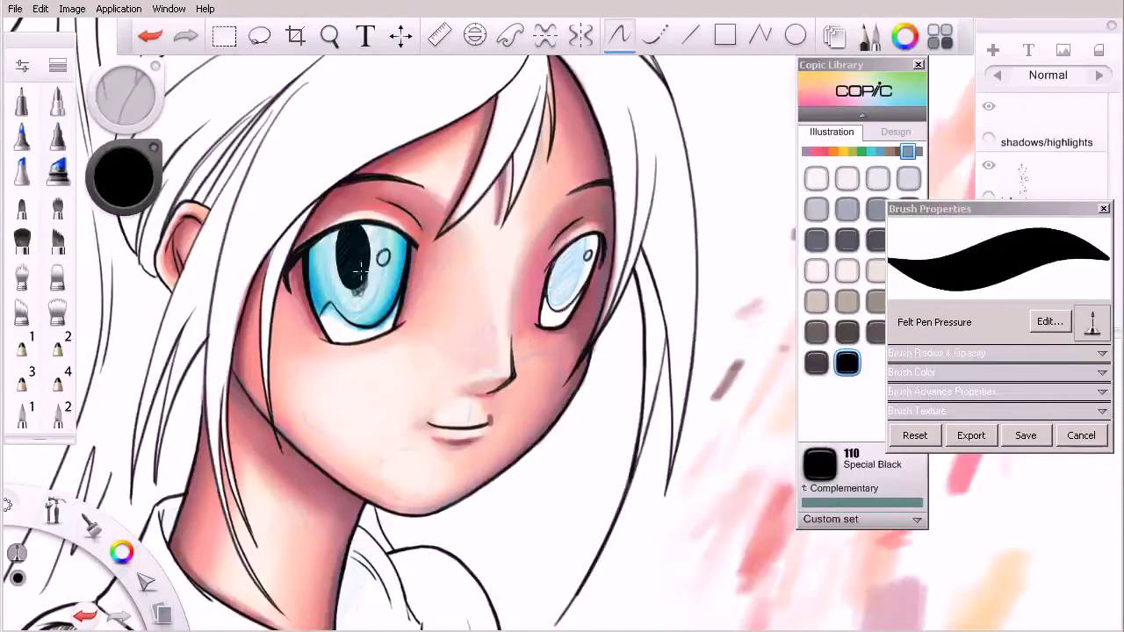
left_click_drag(340, 236, 333, 230)
Turn on Steady Stroke, draw a wavy test line beside the face, and outline a curved black ring around the larger eye's pupil
left_click(654, 36)
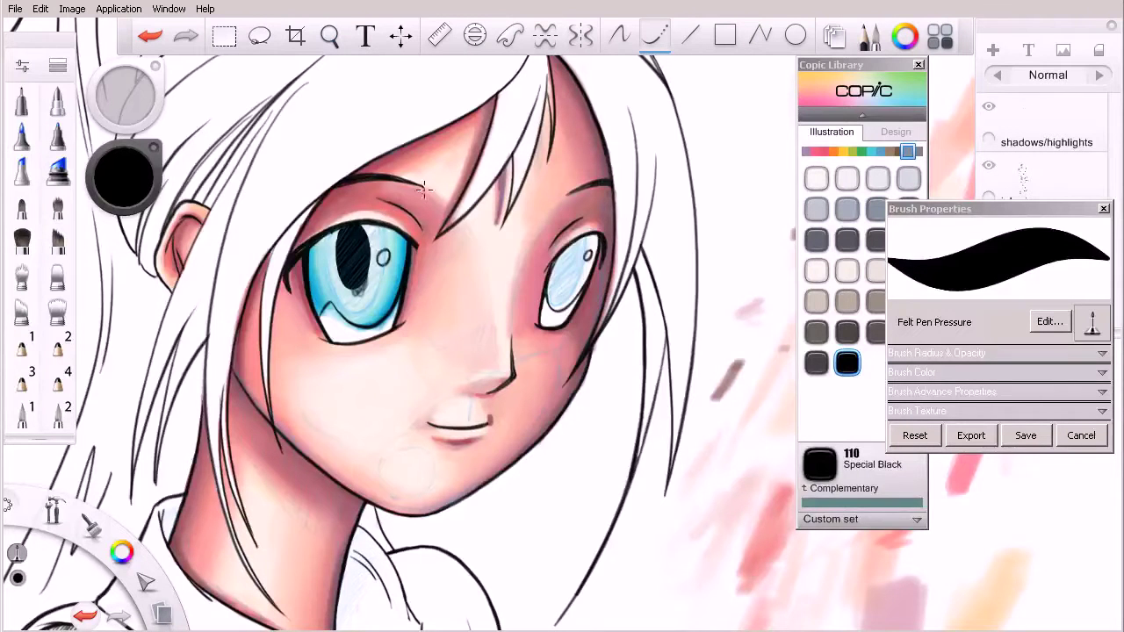
left_click_drag(755, 201, 736, 418)
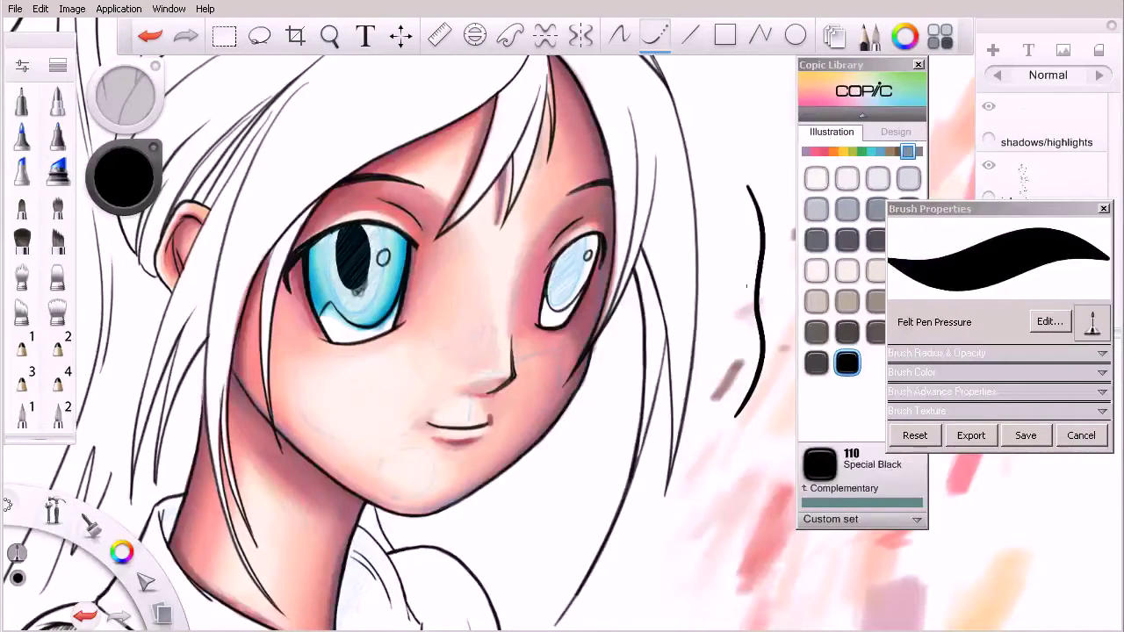
mouse_move(328, 230)
left_mouse_down()
mouse_move(332, 290)
mouse_move(352, 309)
mouse_move(372, 304)
mouse_move(383, 256)
left_mouse_up()
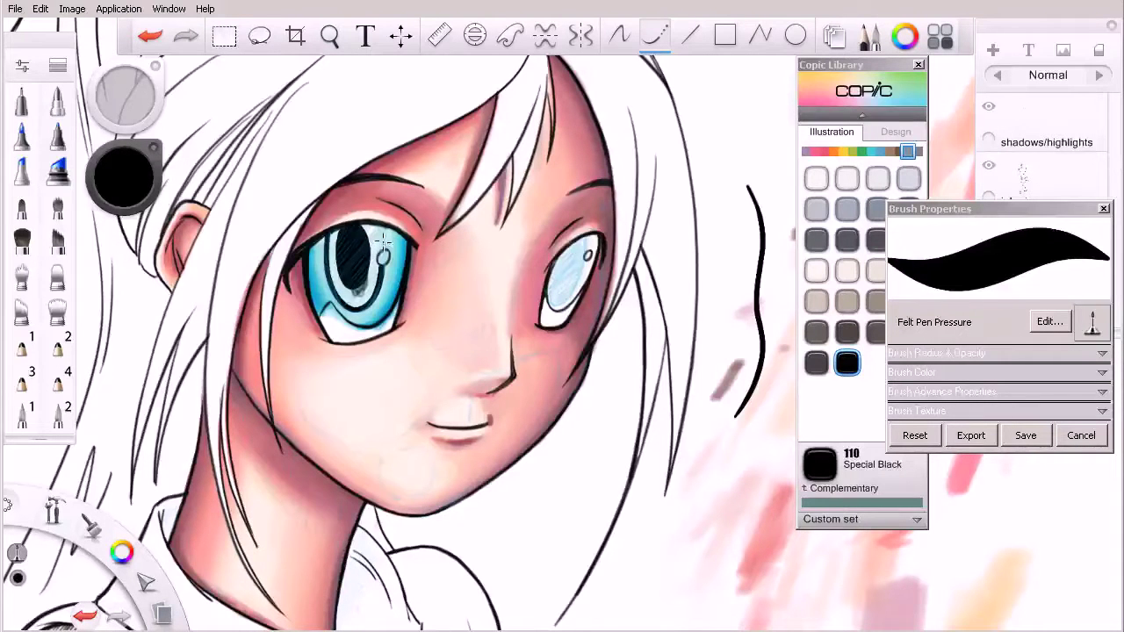
Extend the black ring beside the larger eye's pupil up to the eyelid above the highlight with steady strokes
left_click_drag(381, 223, 381, 216)
key("ctrl+z")
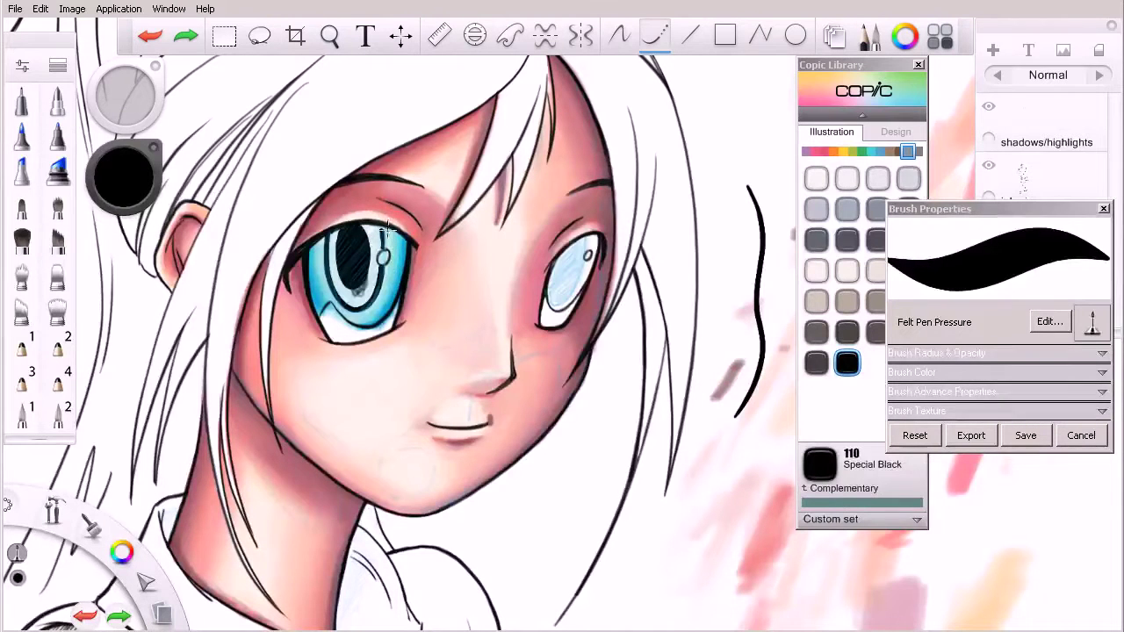
key("ctrl+y")
key("ctrl+z")
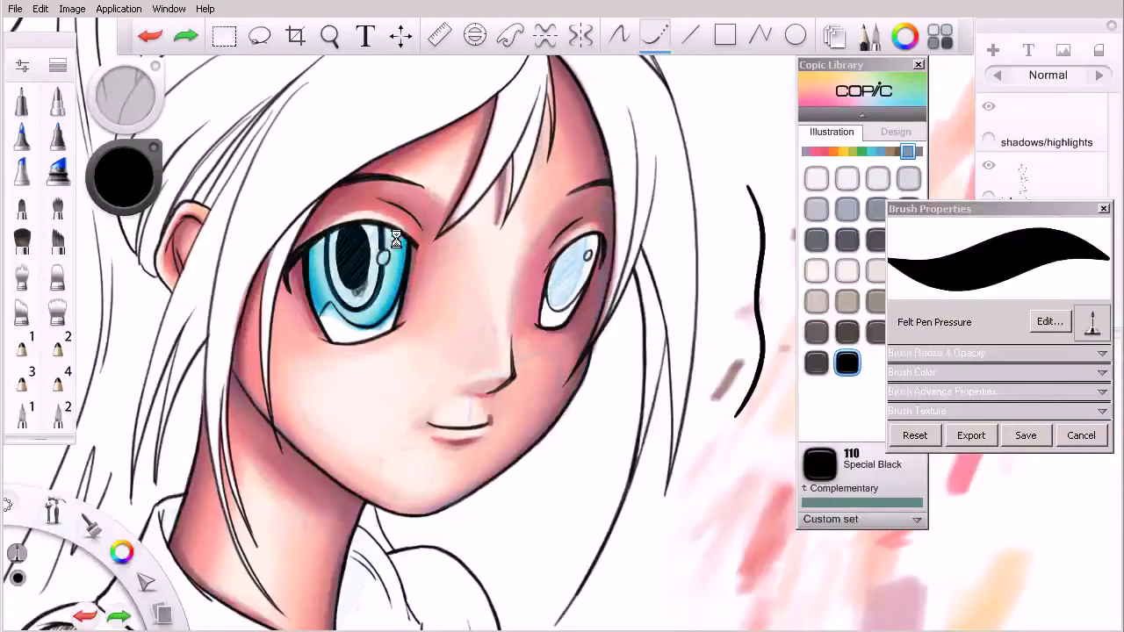
key("ctrl+y")
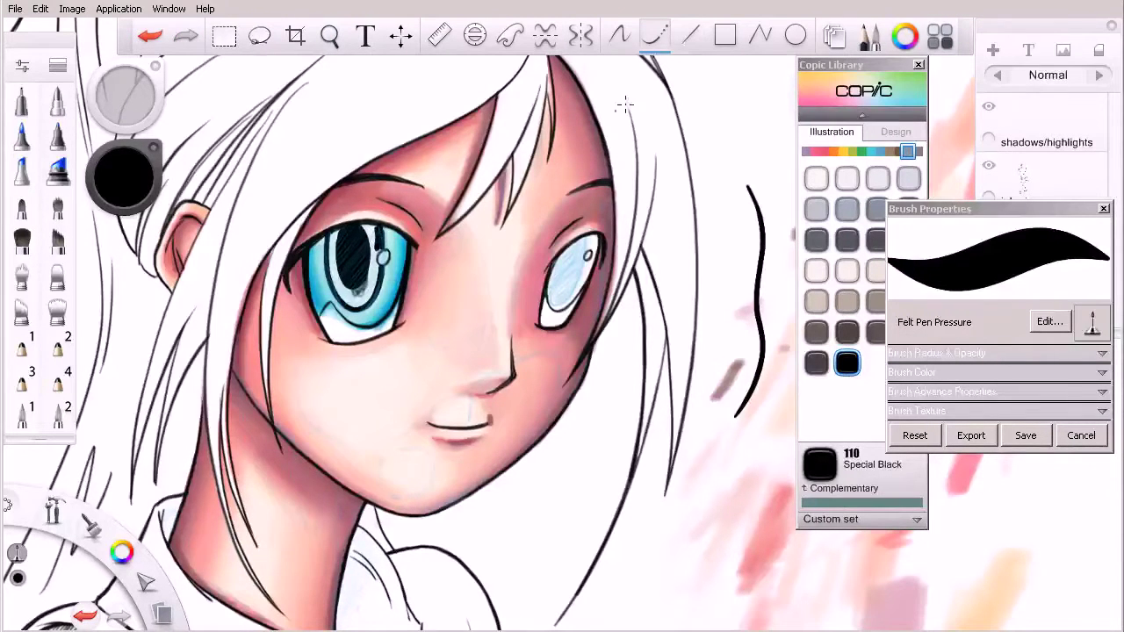
Return to freehand strokes and fill the gap between the larger eye's pupil and its ring solid black up to the eyelid
left_click(619, 36)
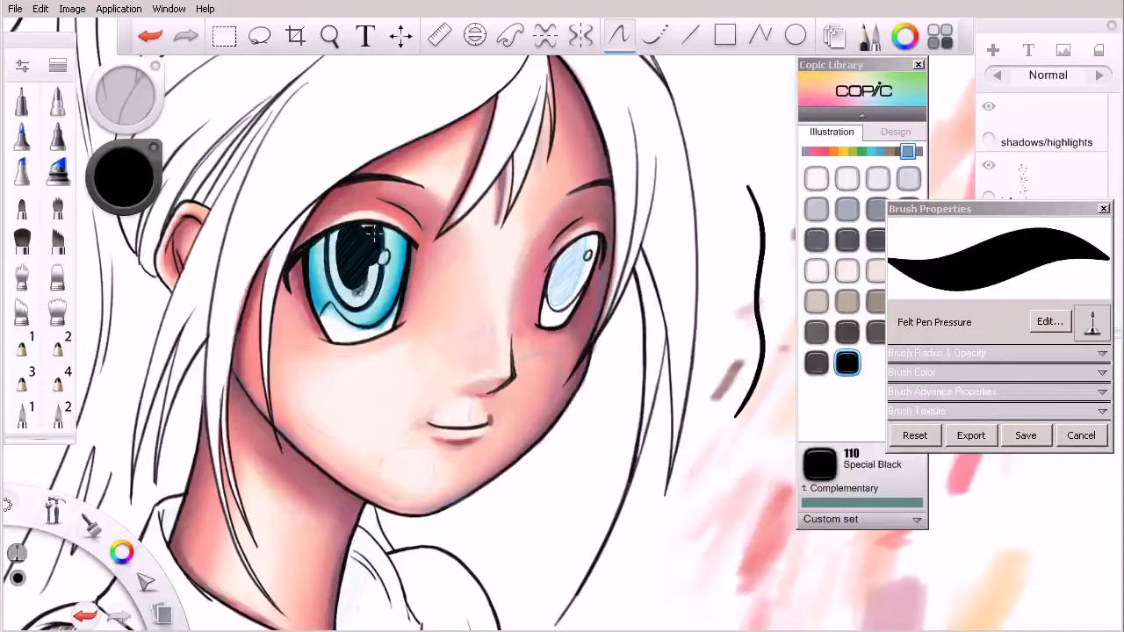
mouse_move(342, 234)
left_mouse_down()
mouse_move(347, 273)
mouse_move(336, 239)
mouse_move(340, 281)
mouse_move(338, 263)
mouse_move(347, 289)
mouse_move(376, 268)
left_mouse_up()
mouse_move(348, 307)
left_mouse_down()
mouse_move(376, 273)
mouse_move(358, 299)
mouse_move(338, 231)
mouse_move(330, 260)
mouse_move(350, 298)
left_mouse_up()
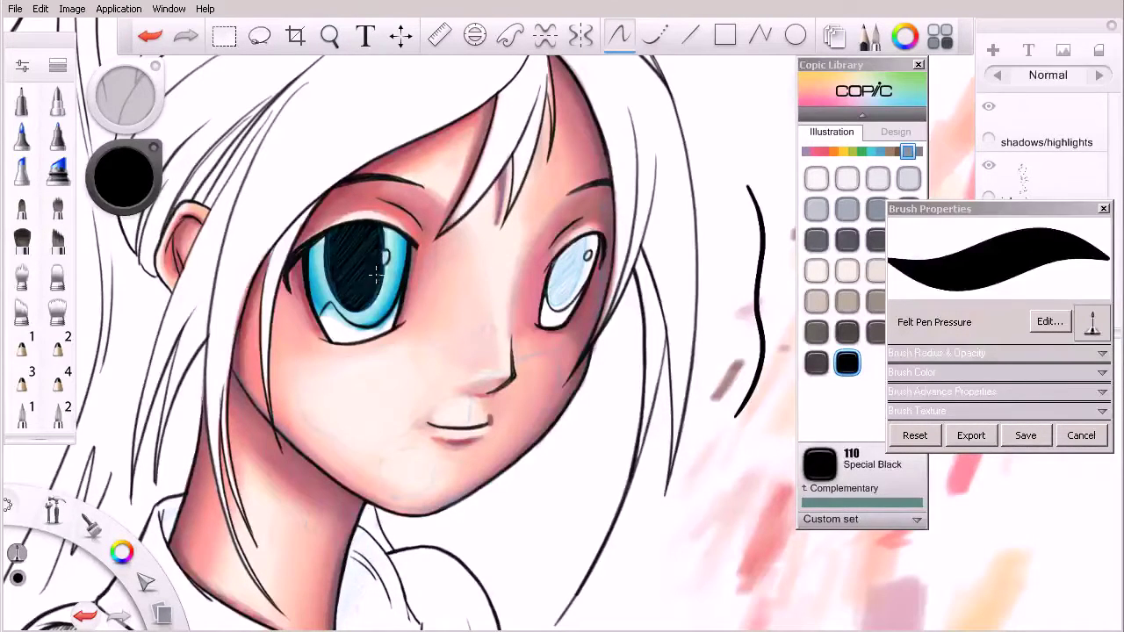
left_click_drag(436, 301, 414, 244)
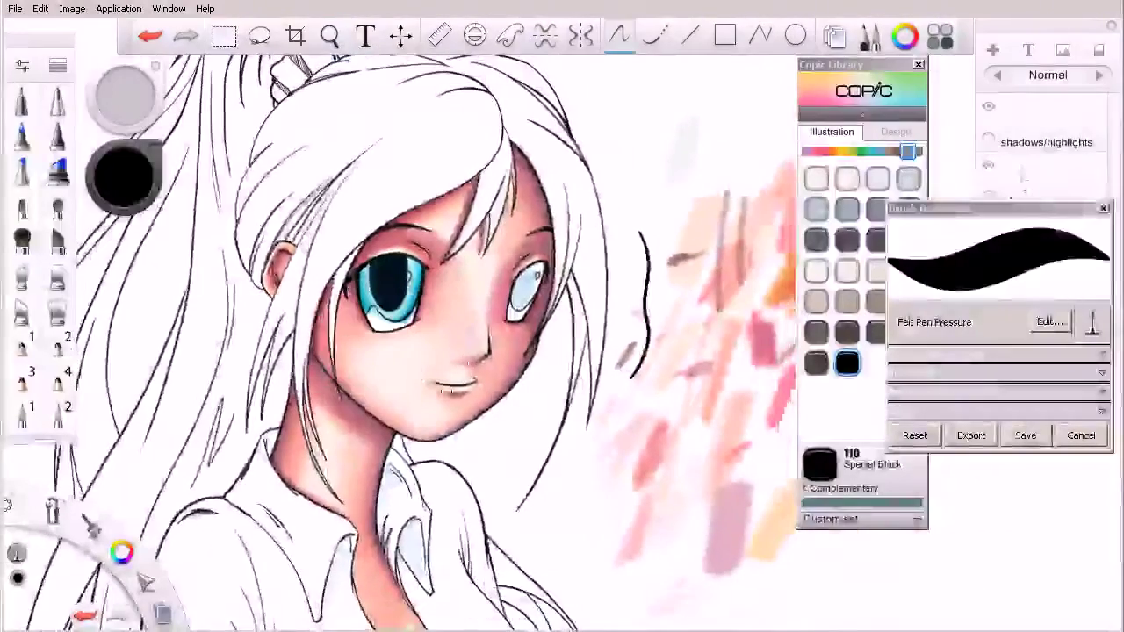
key("space")
left_click_drag(453, 377, 524, 360)
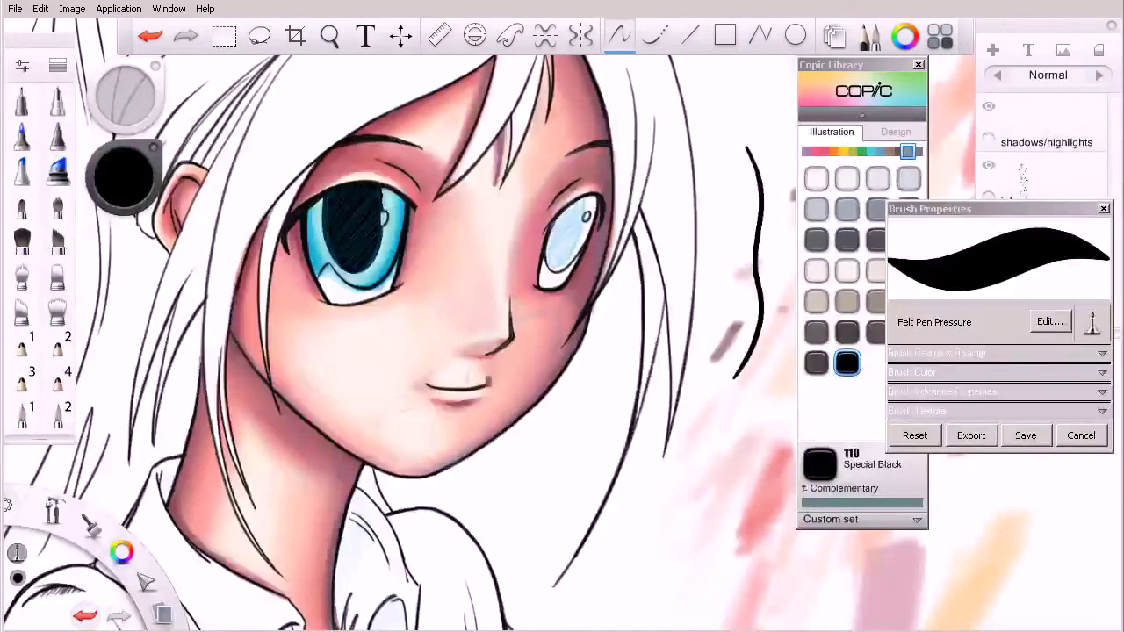
left_click_drag(380, 199, 376, 236)
key("ctrl+z")
left_click_drag(376, 230, 374, 192)
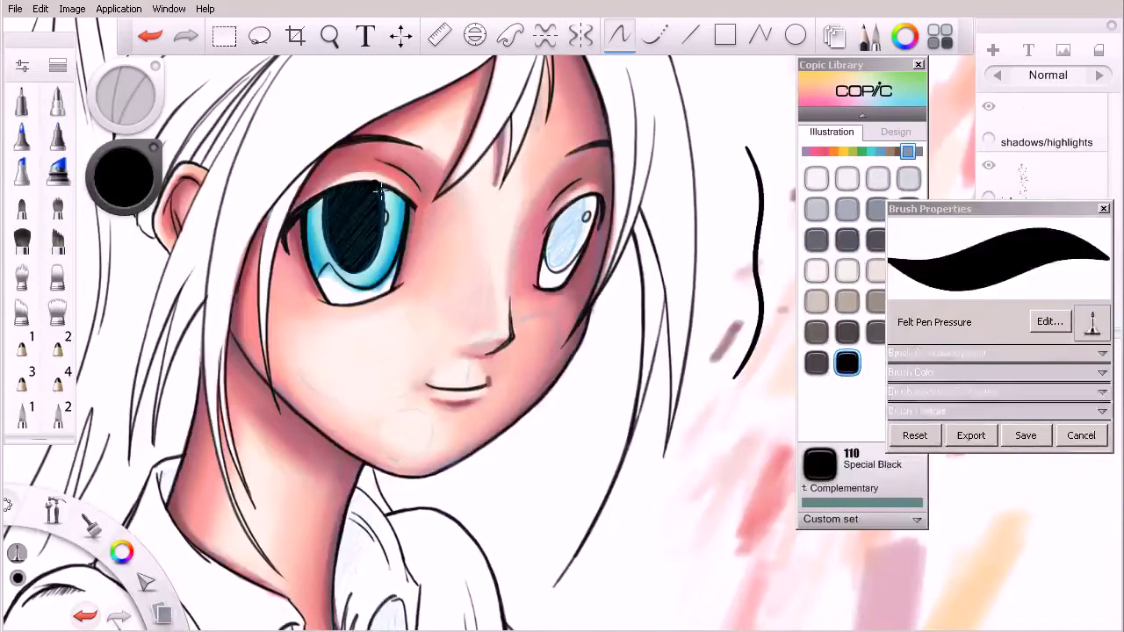
Erase the inside of the larger eye's small round highlight to white with the Pressure Sensitive Eraser
key("s")
key("s")
left_click(58, 66)
left_click(147, 316)
left_click_drag(381, 219, 383, 217)
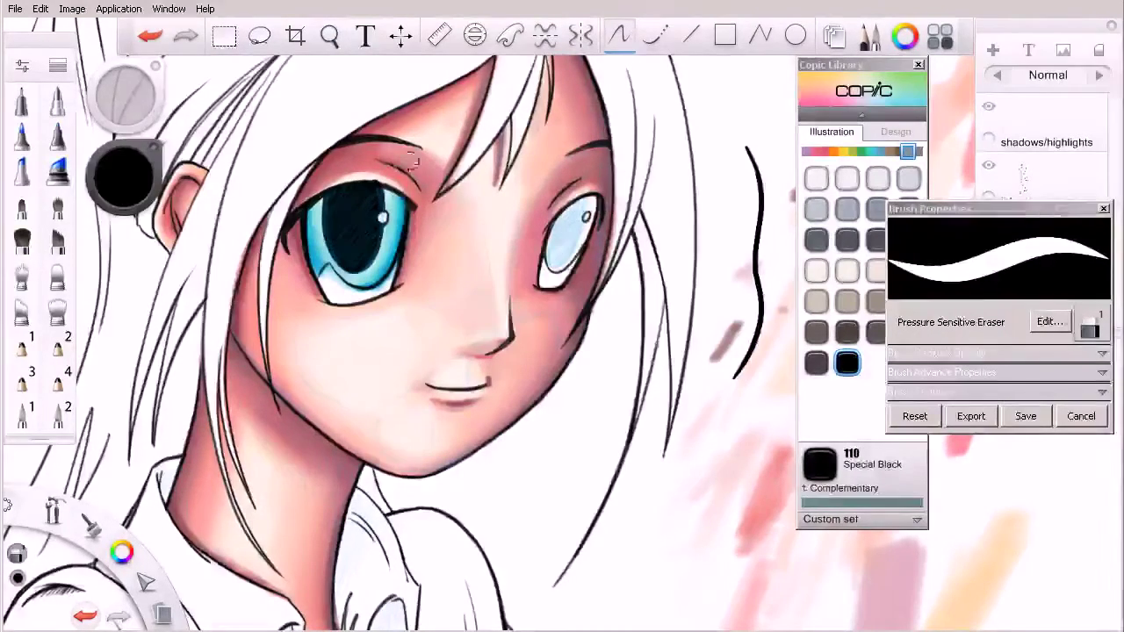
Inspect the larger eye up close and hide the shadows/highlights layer
scroll(531, 296, "down", 5)
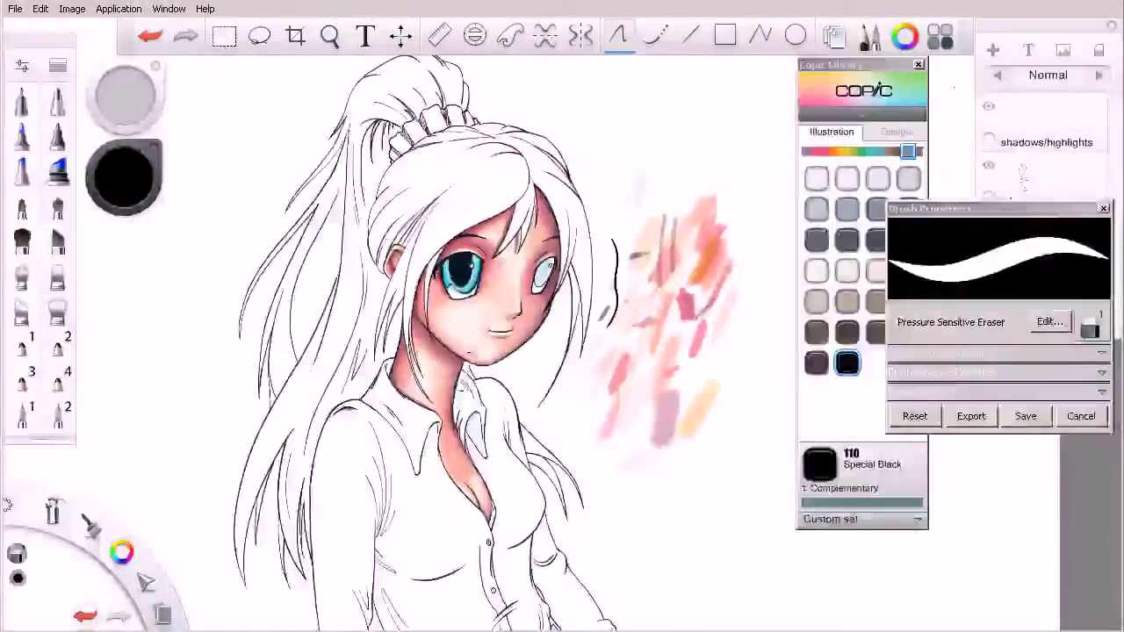
key("space")
left_click_drag(497, 316, 634, 309)
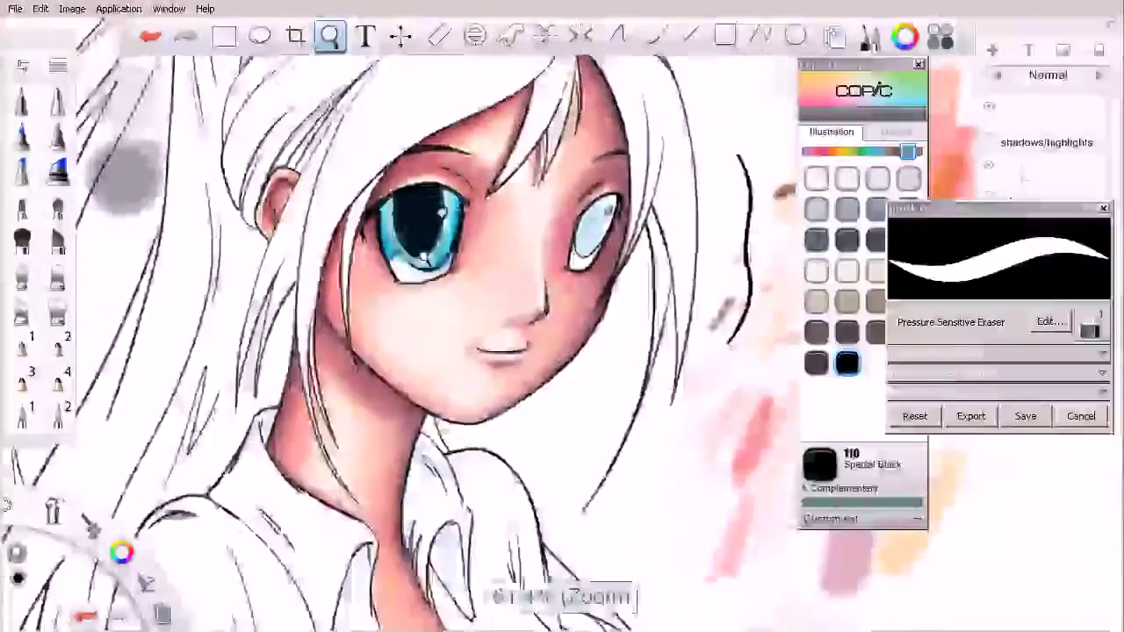
key("space")
left_click_drag(420, 255, 491, 253)
mouse_move(385, 251)
left_mouse_down()
mouse_move(378, 264)
mouse_move(427, 281)
mouse_move(472, 254)
mouse_move(463, 267)
left_mouse_up()
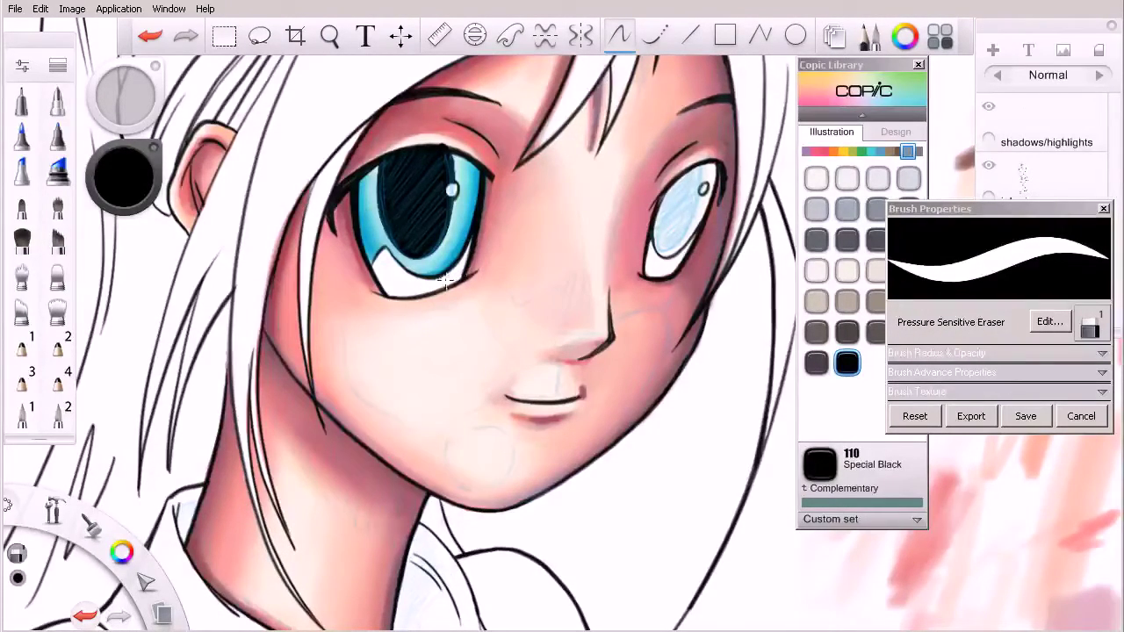
scroll(524, 290, "down", 3)
scroll(532, 296, "up", 2)
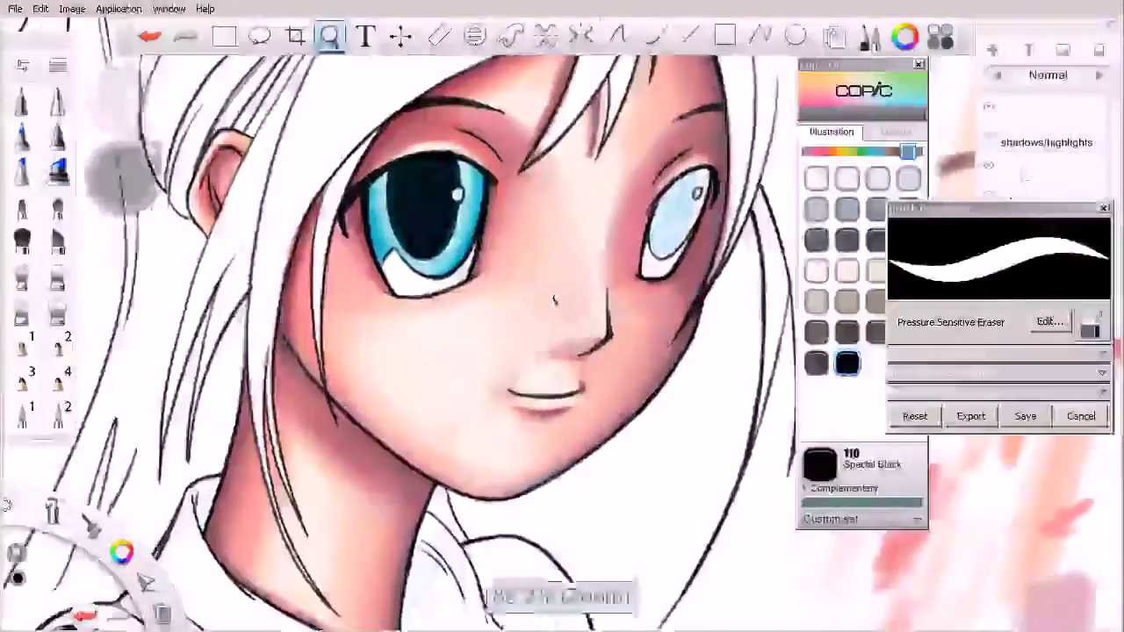
left_click(988, 106)
scroll(663, 299, "down", 8)
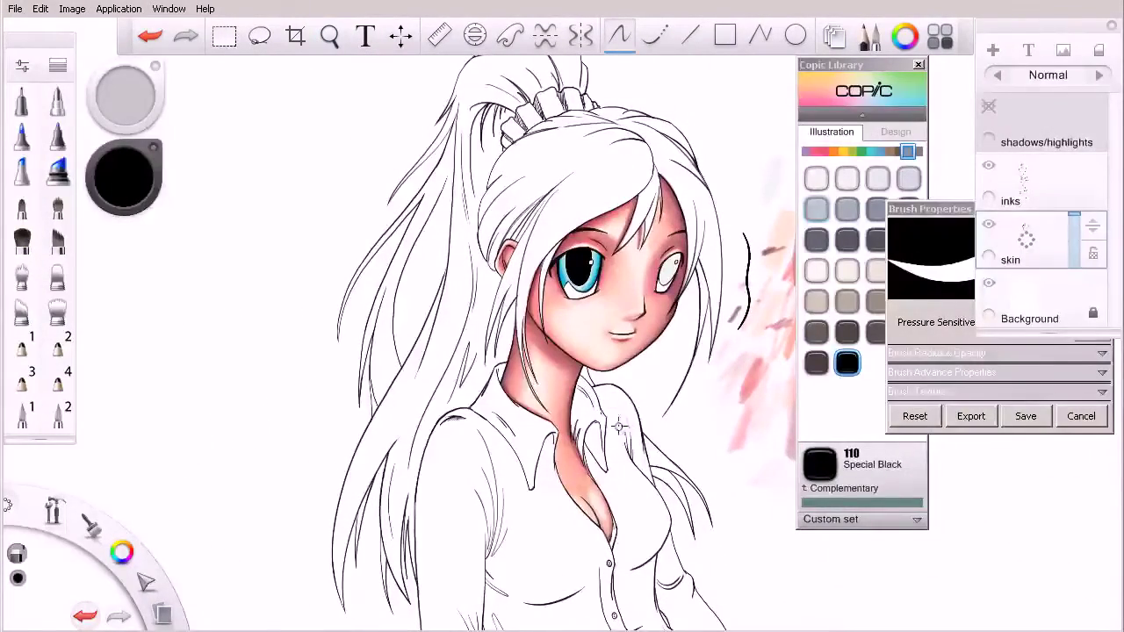
Touch up the pupil edge just above the larger eye's highlight with the eraser
key("space")
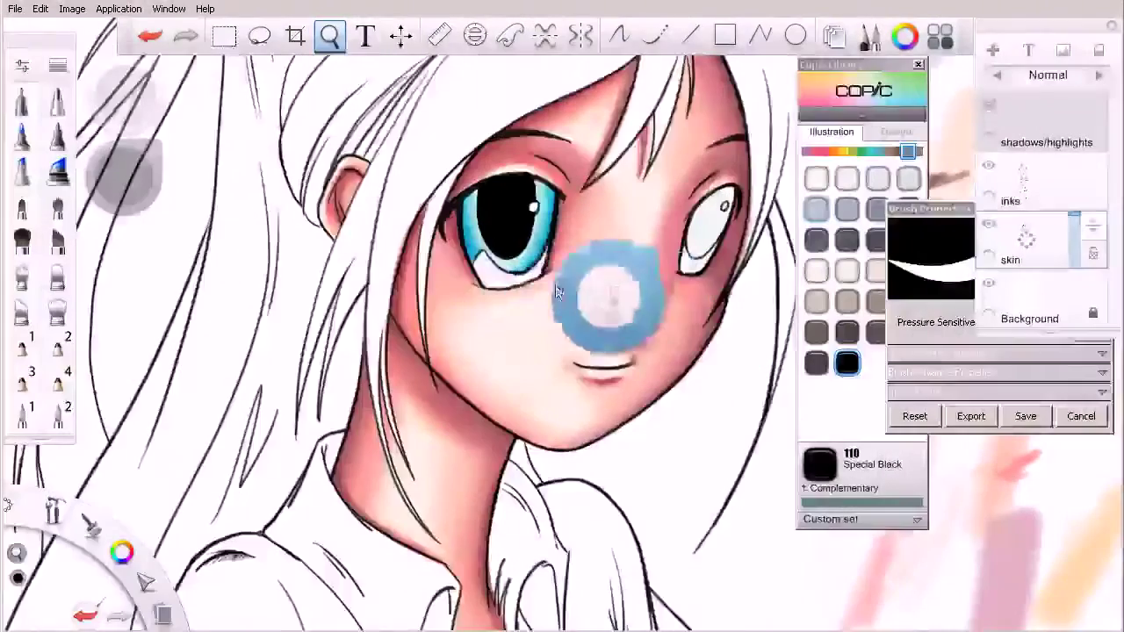
mouse_move(544, 290)
left_mouse_down()
mouse_move(580, 299)
mouse_move(544, 346)
left_mouse_up()
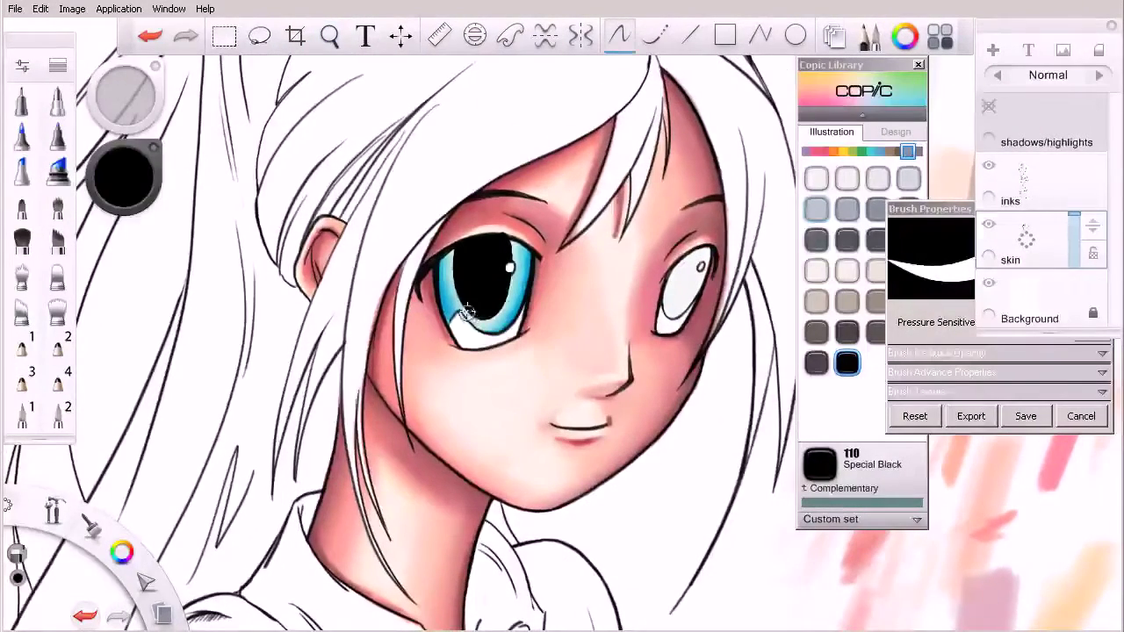
left_click_drag(505, 249, 511, 256)
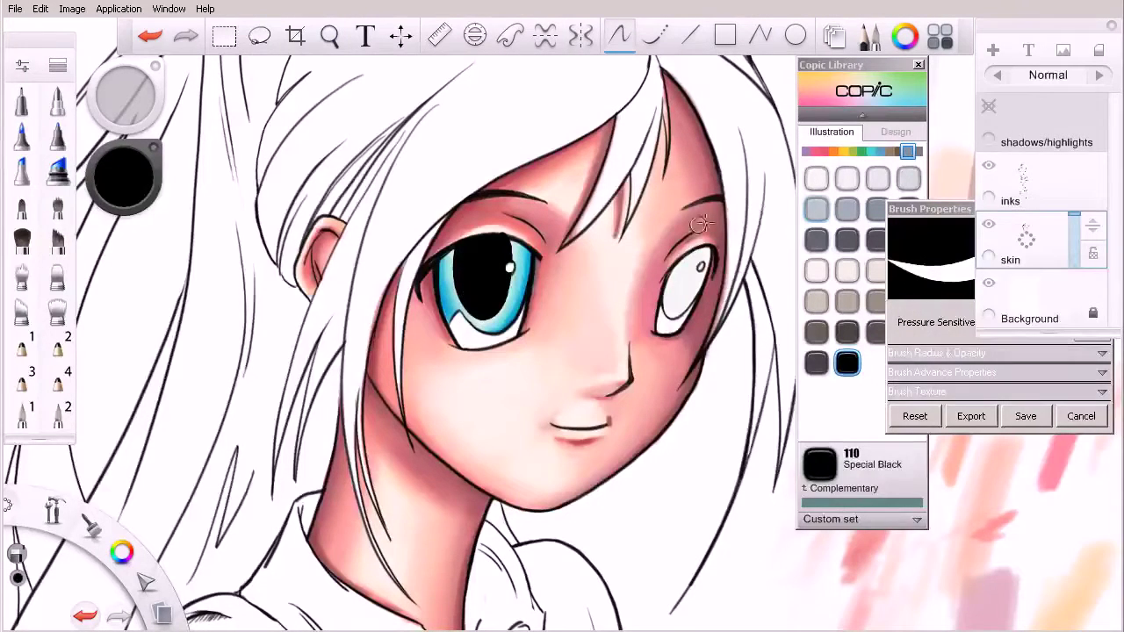
Undo the last eraser strokes and set up the Medium Broad marker nib with the colour BG01 Aqua Blue
key("space")
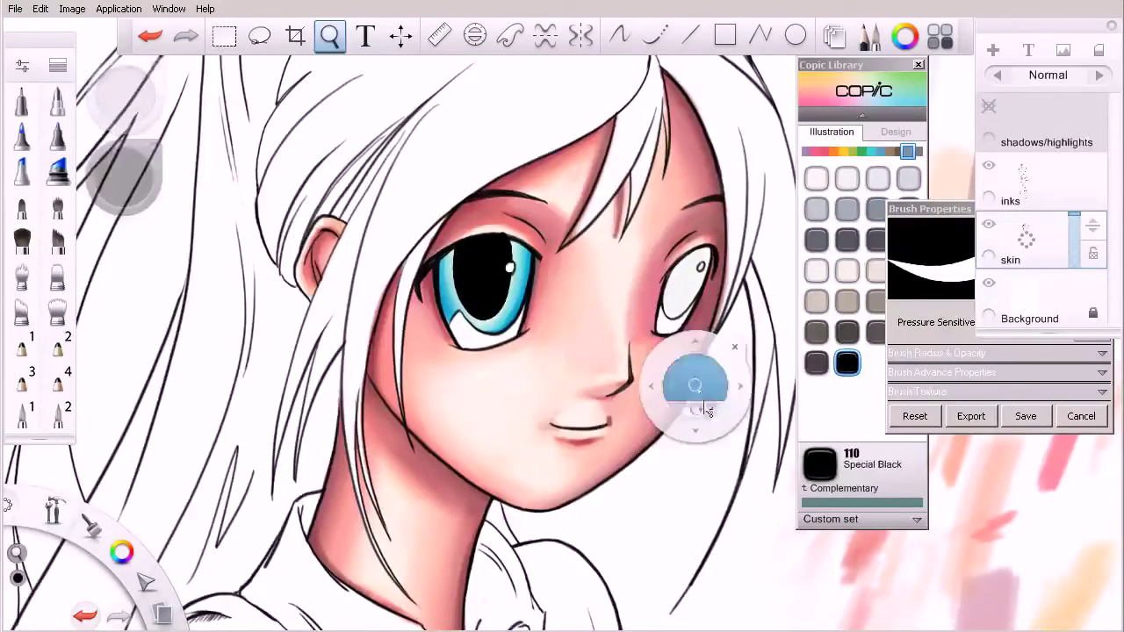
left_click_drag(690, 373, 605, 427)
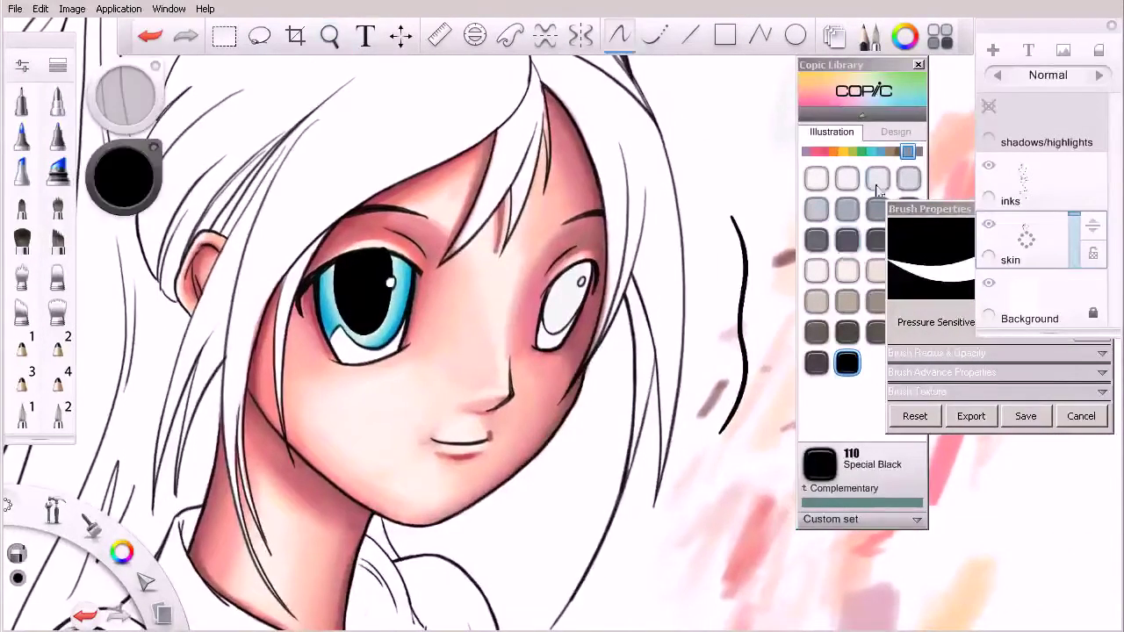
left_click(886, 152)
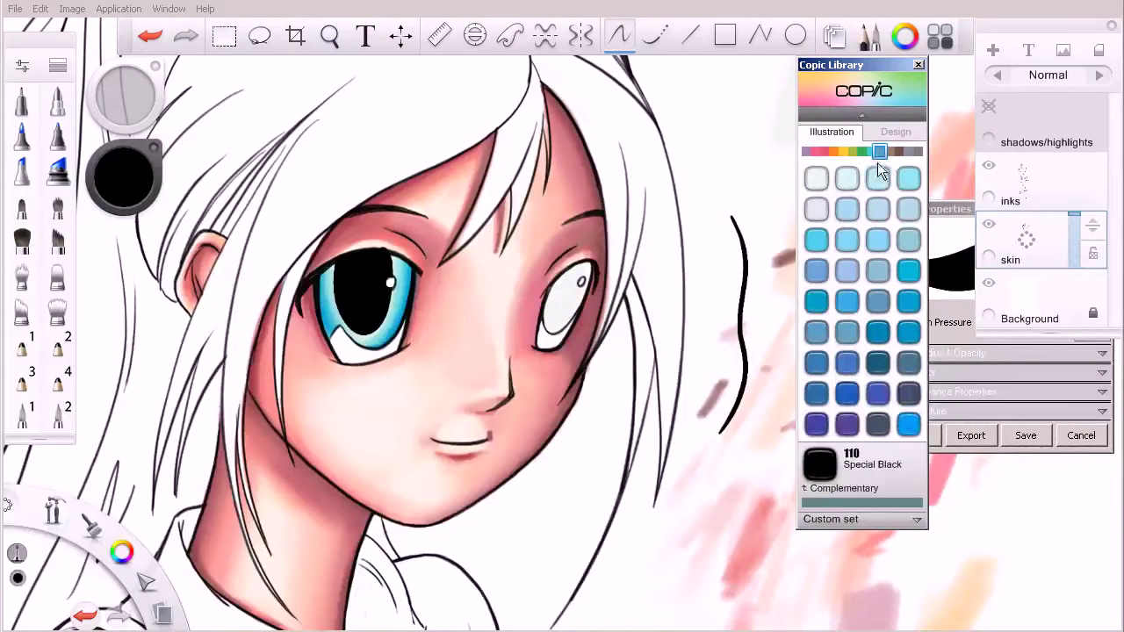
left_click(872, 153)
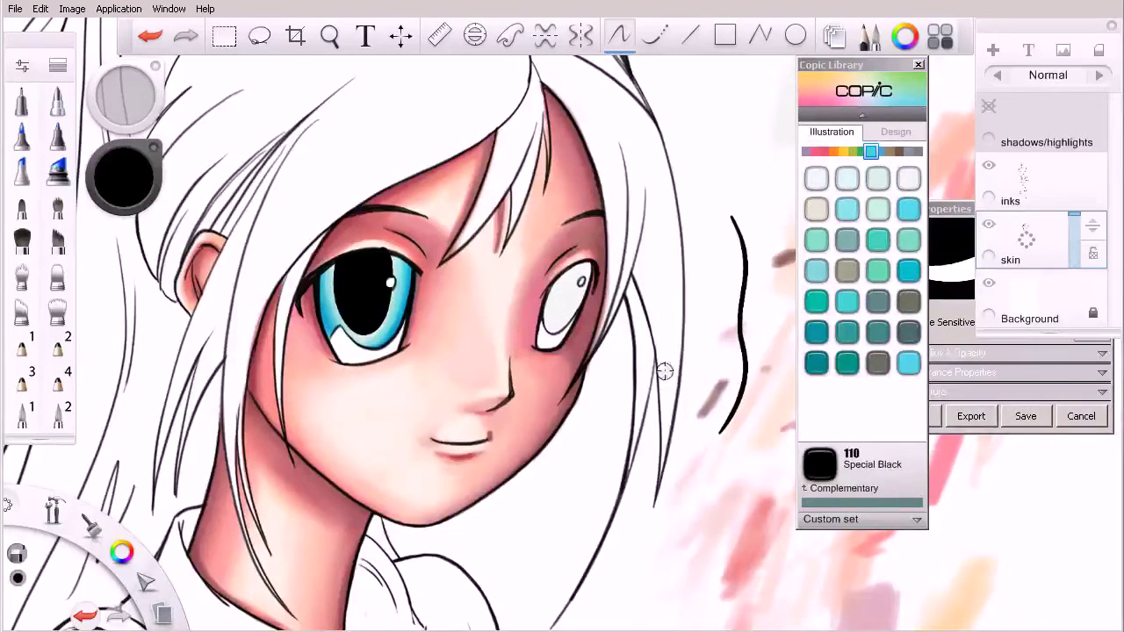
left_click(22, 172)
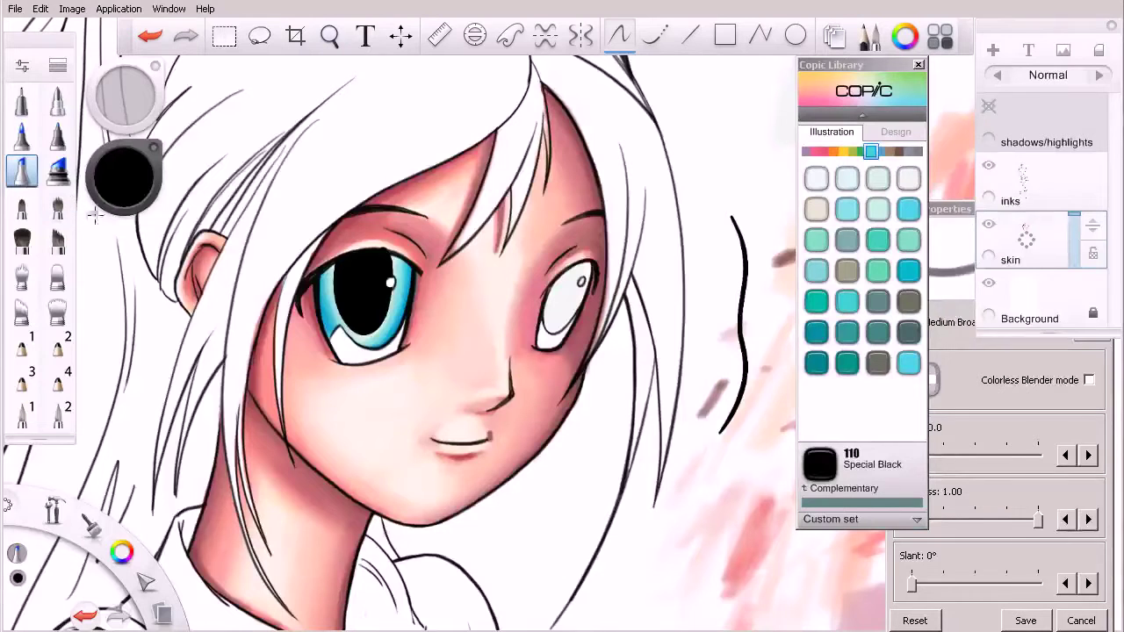
key("e")
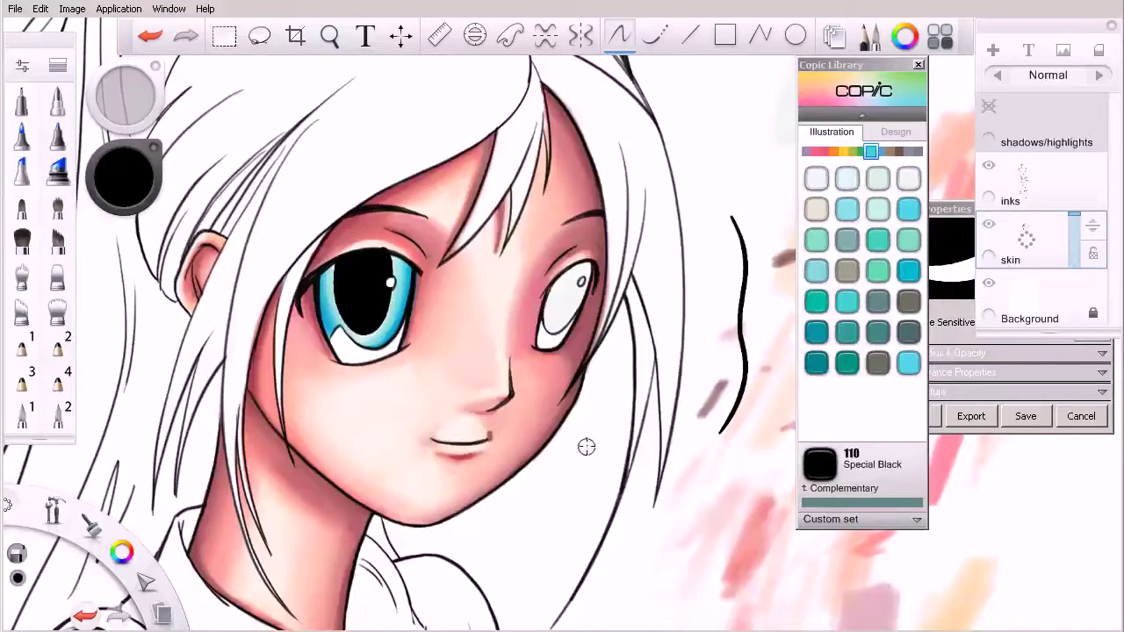
key("ctrl+z")
key("ctrl+z")
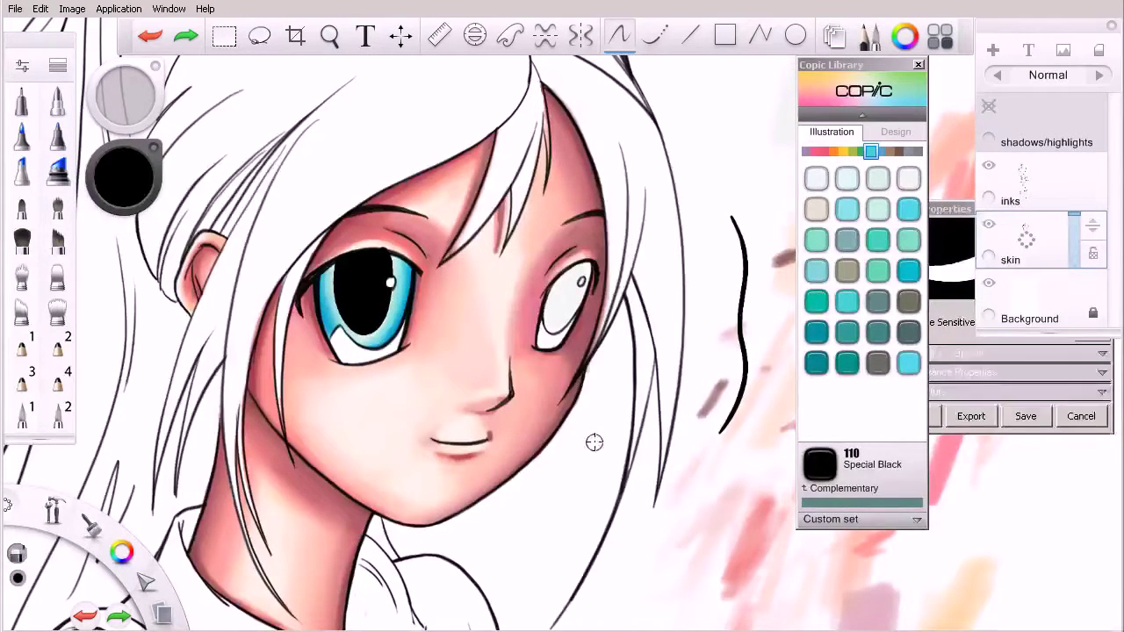
key("s")
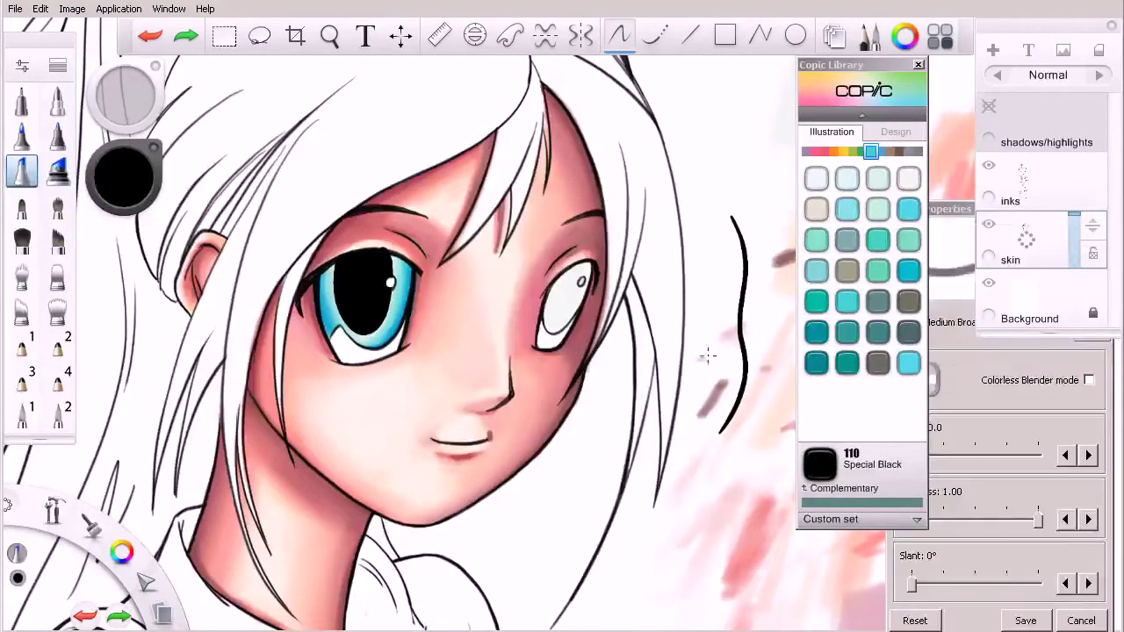
left_click(848, 209)
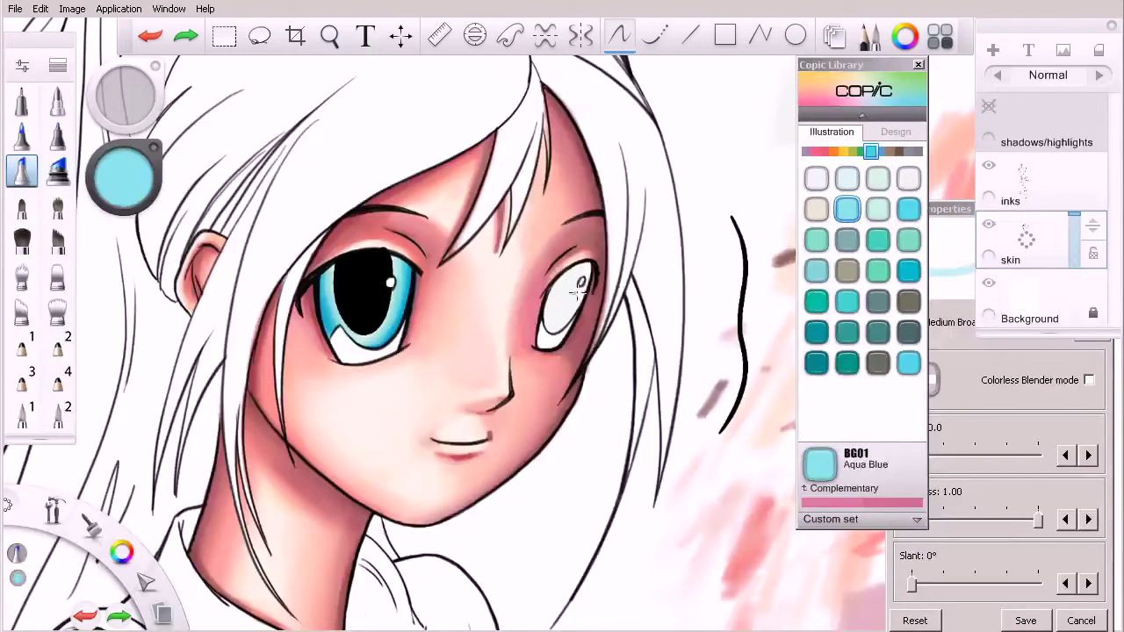
Tint the smaller eye's iris with BG01 Aqua Blue and turn the shadows/highlights layer back on
left_click_drag(584, 277, 579, 292)
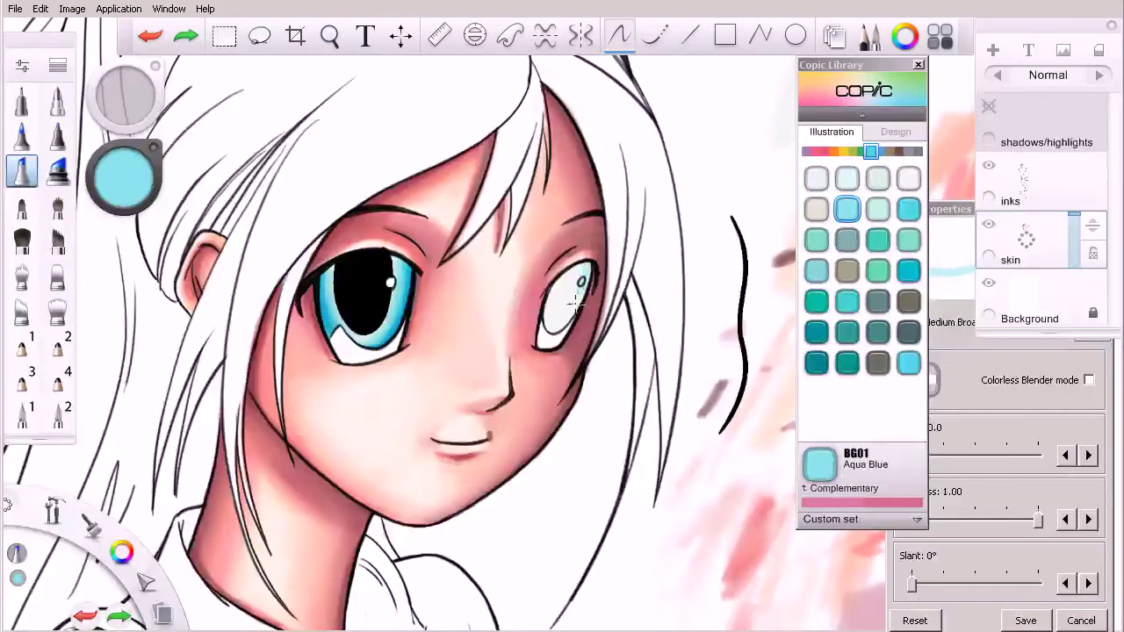
left_click(987, 107)
left_click(987, 107)
key("ctrl+z")
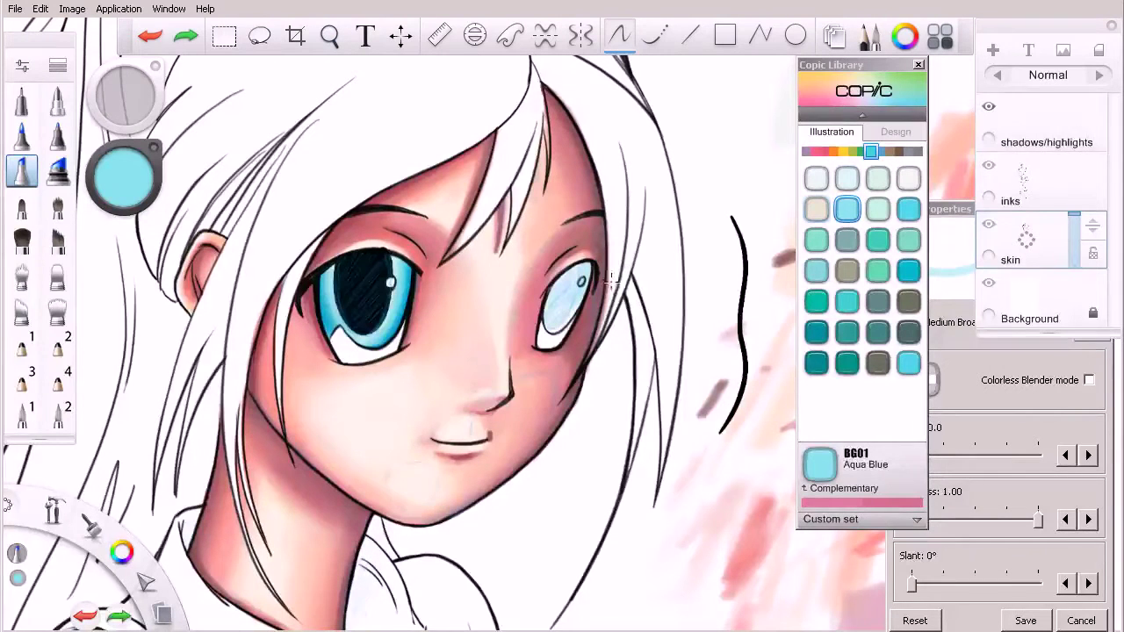
key("ctrl+z")
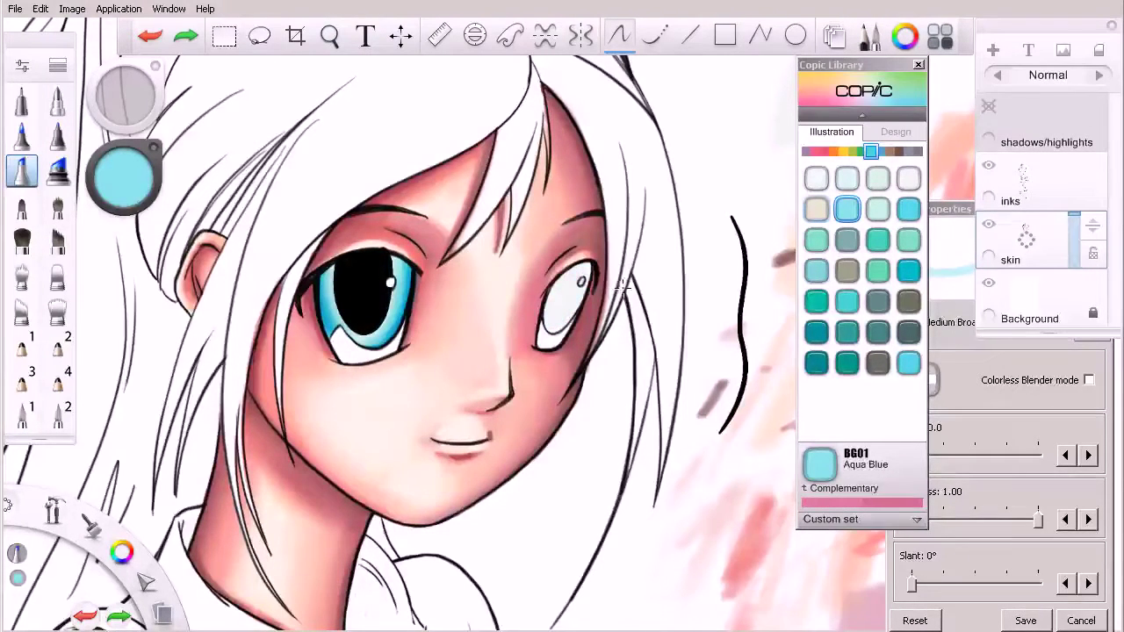
key("[")
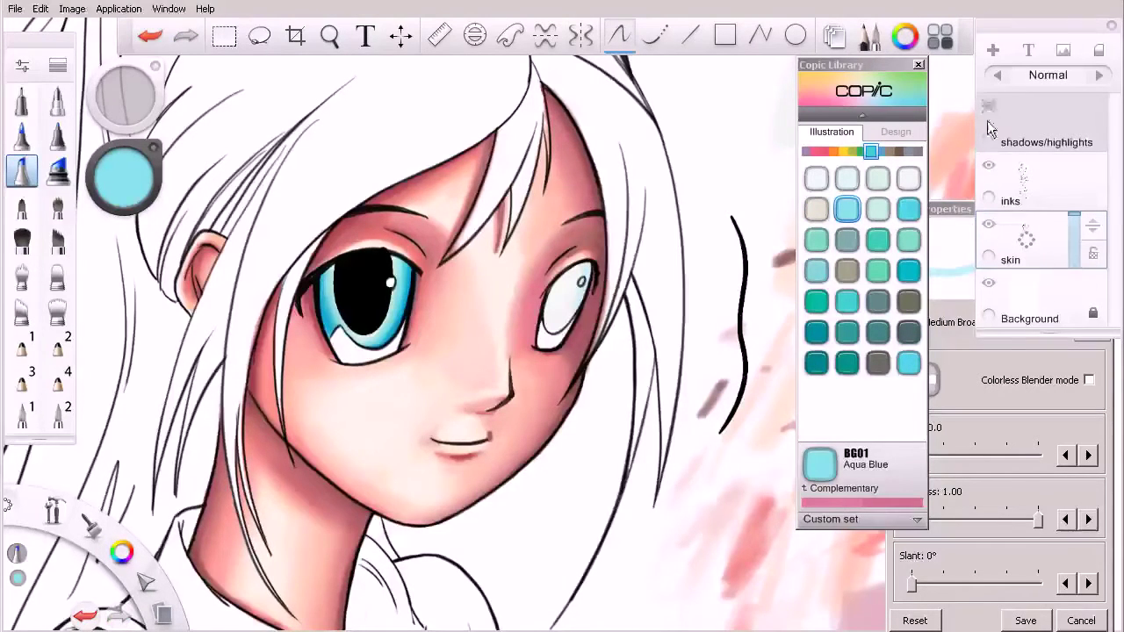
key("ctrl+y")
key("ctrl+z")
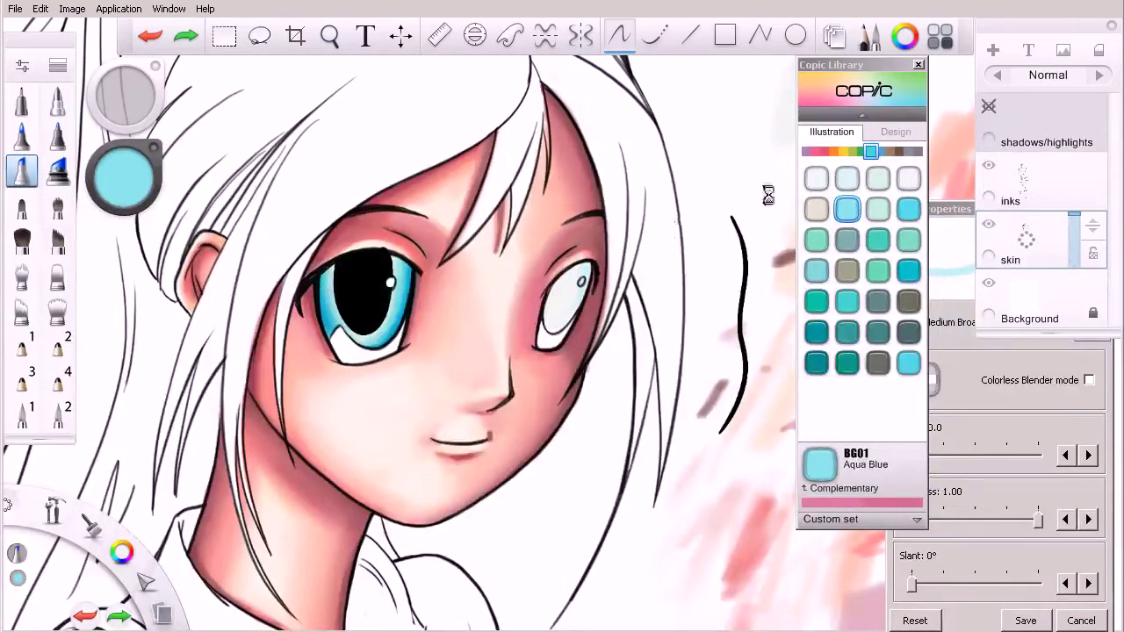
key("ctrl+y")
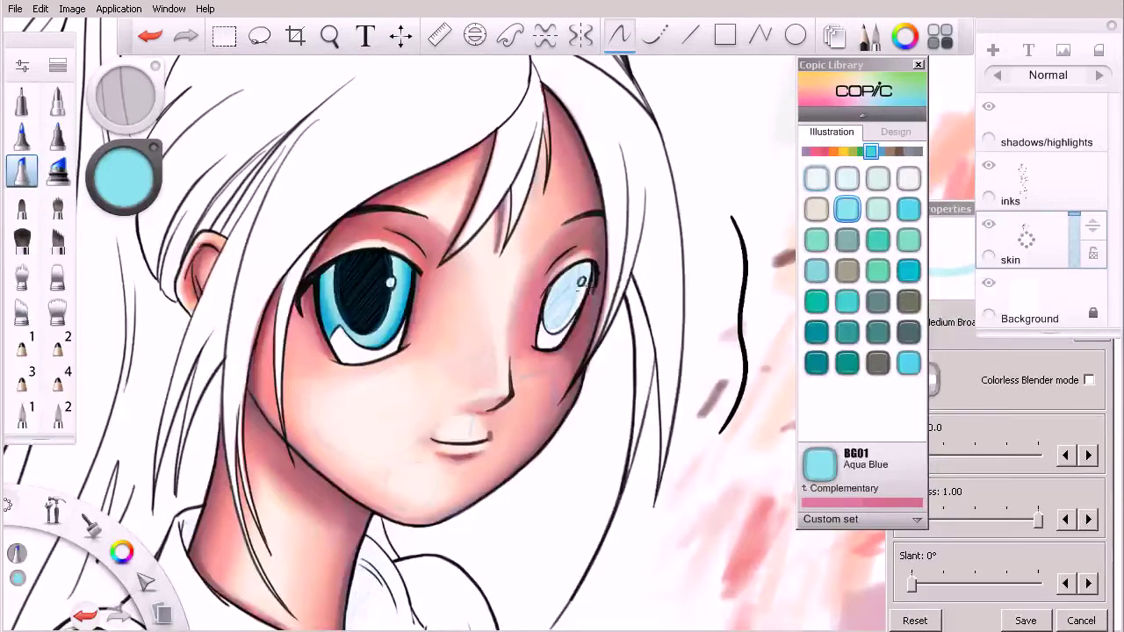
key("ctrl+z")
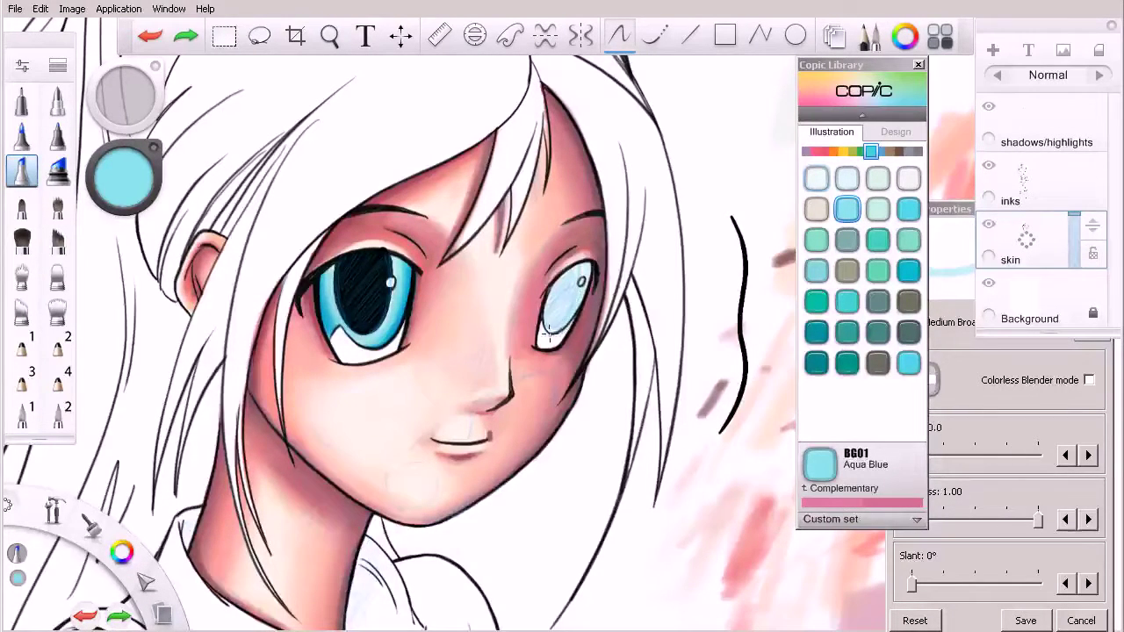
key("ctrl+y")
Shade the outer edge of the smaller eye's iris with BG02 New Blue and switch to the Copic Super Brush Nib
left_click(909, 208)
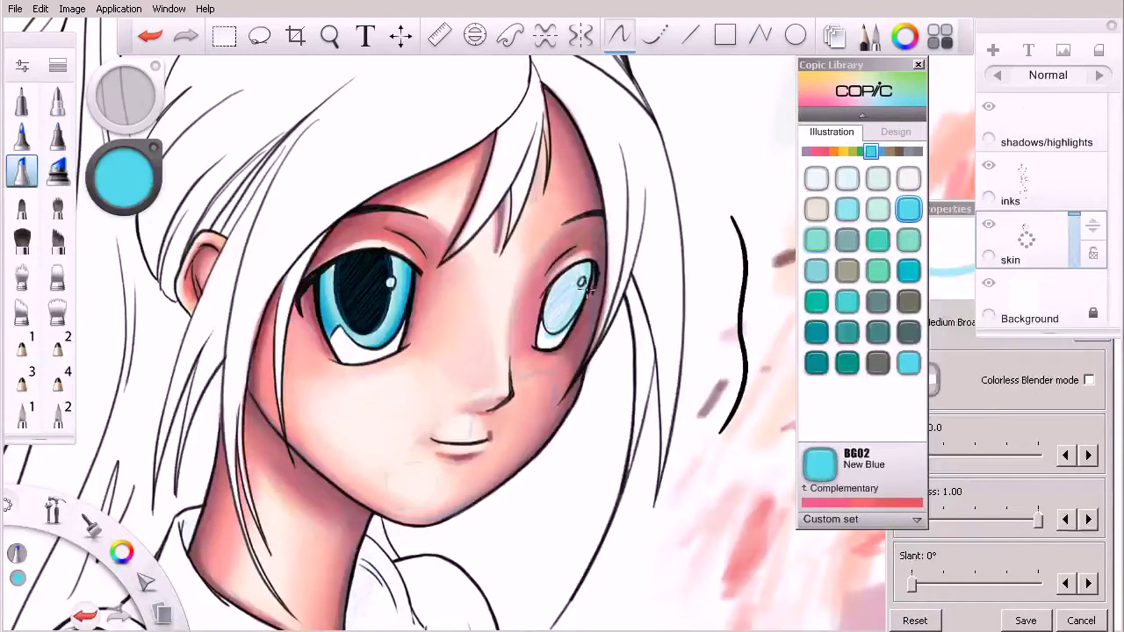
left_click_drag(590, 266, 575, 312)
left_click(22, 135)
left_click(969, 413)
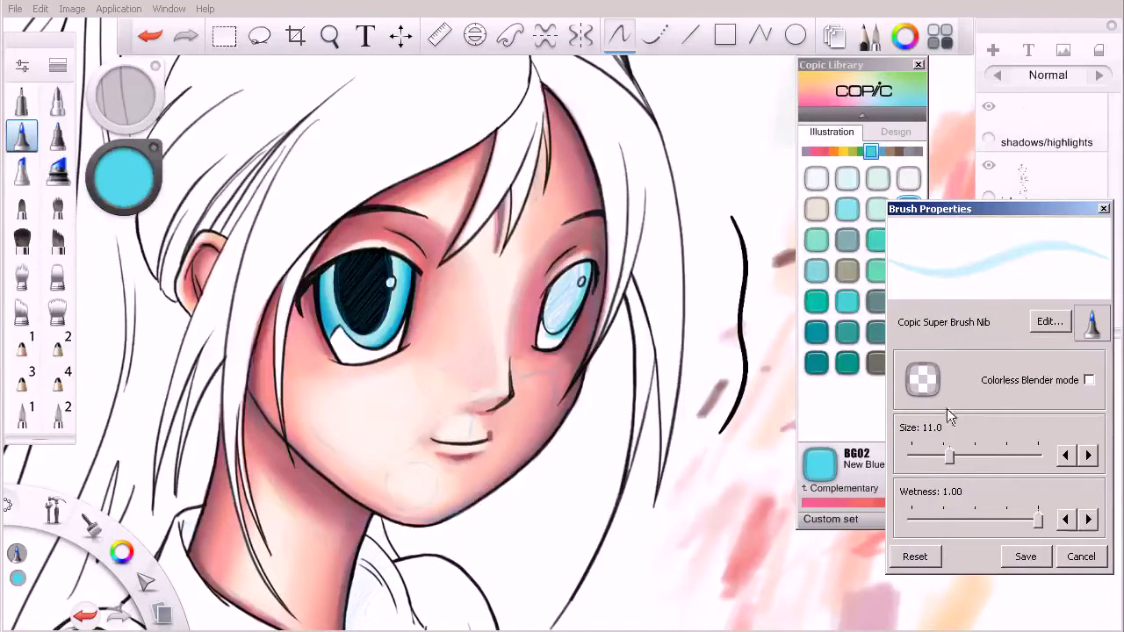
Set the Copic Super Brush Nib to size 16 and shade the edge of the smaller eye's iris with B05 Process Blue
mouse_move(952, 457)
left_mouse_down()
mouse_move(987, 455)
mouse_move(970, 450)
left_mouse_up()
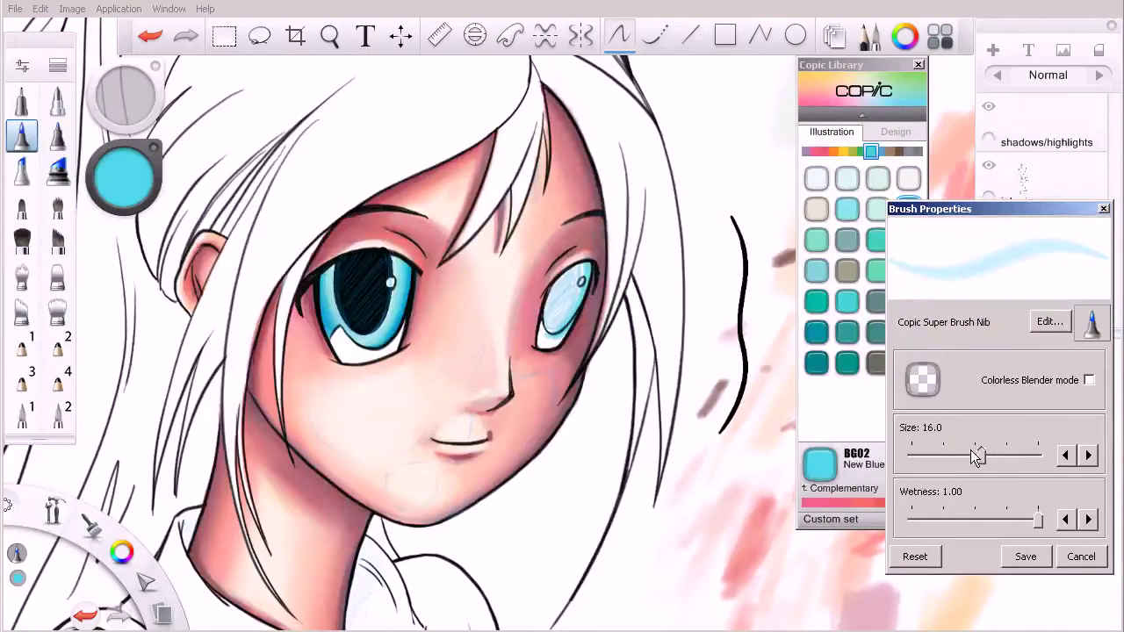
left_click(879, 151)
left_click(816, 239)
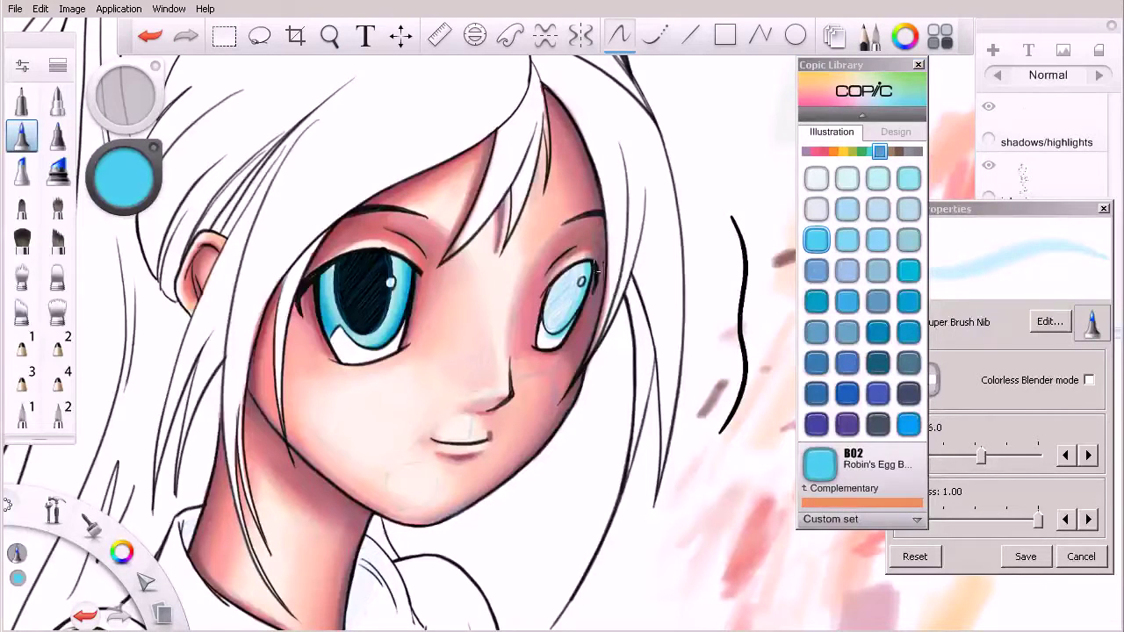
left_click(908, 301)
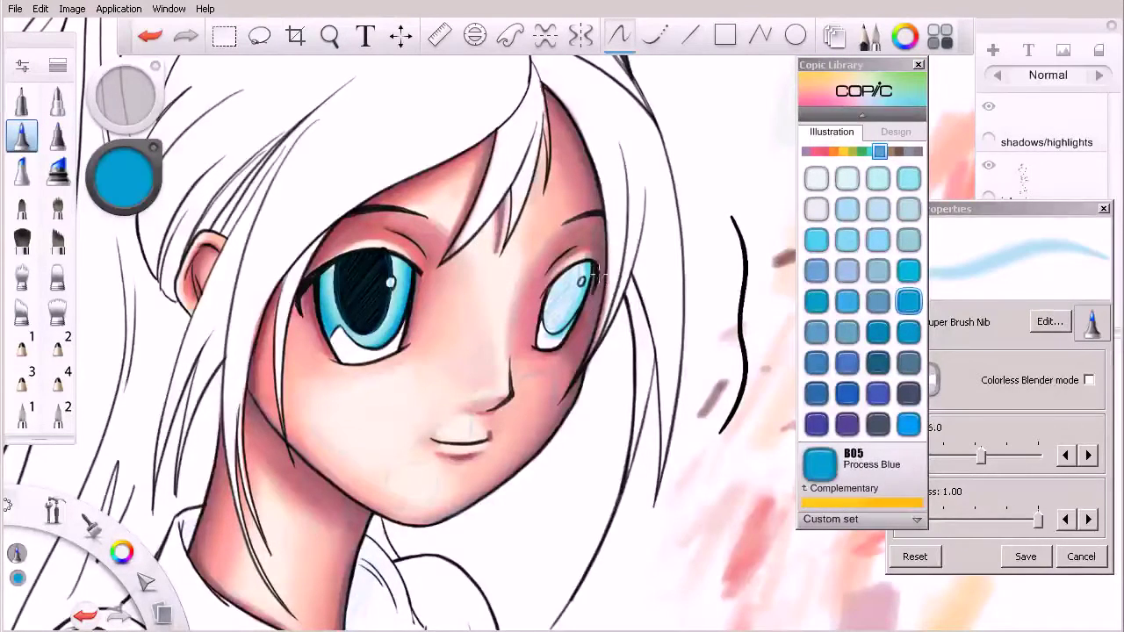
mouse_move(593, 263)
left_mouse_down()
mouse_move(562, 328)
mouse_move(593, 264)
mouse_move(558, 330)
left_mouse_up()
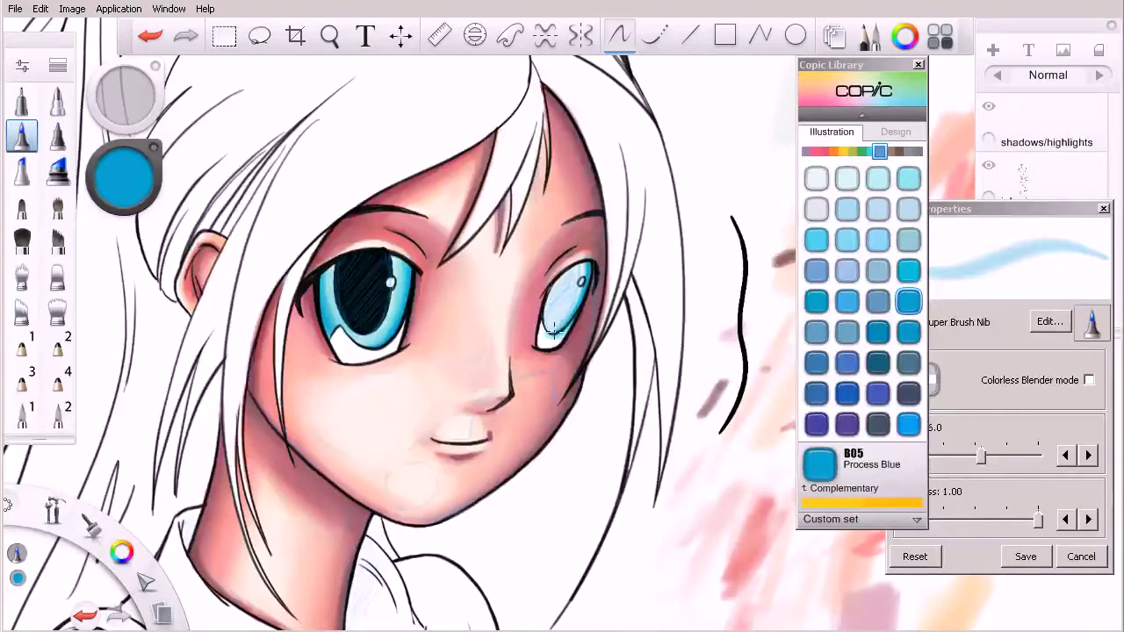
Layer B16 Cyanine Blue, B01 Mint Blue and B28 Royal Blue over the smaller eye's iris
left_click(906, 334)
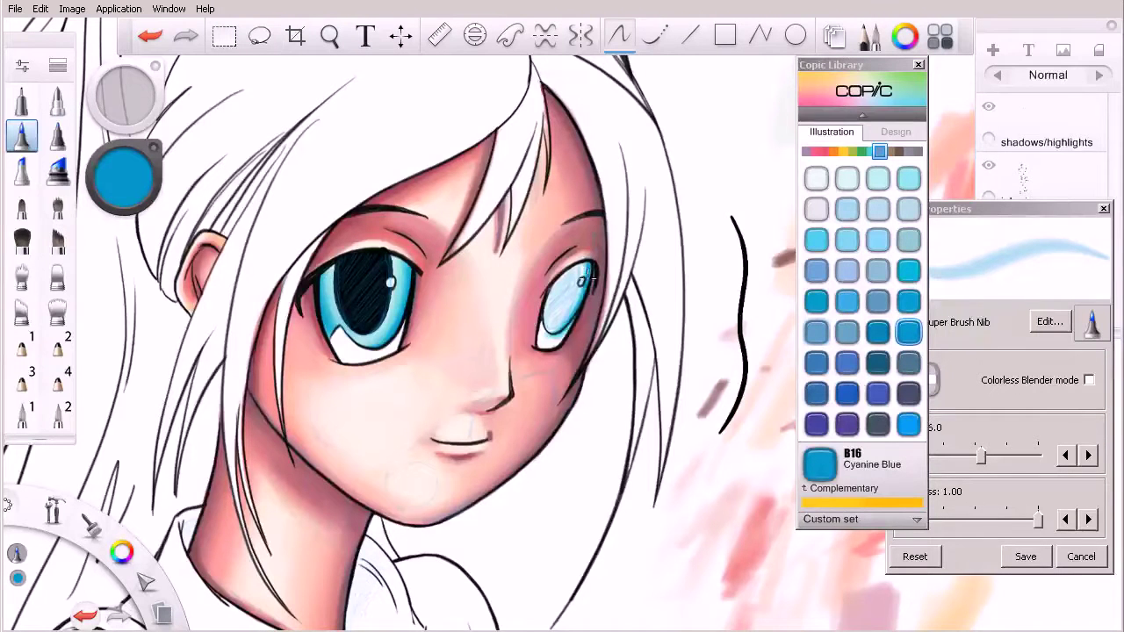
left_click(910, 273)
left_click(908, 180)
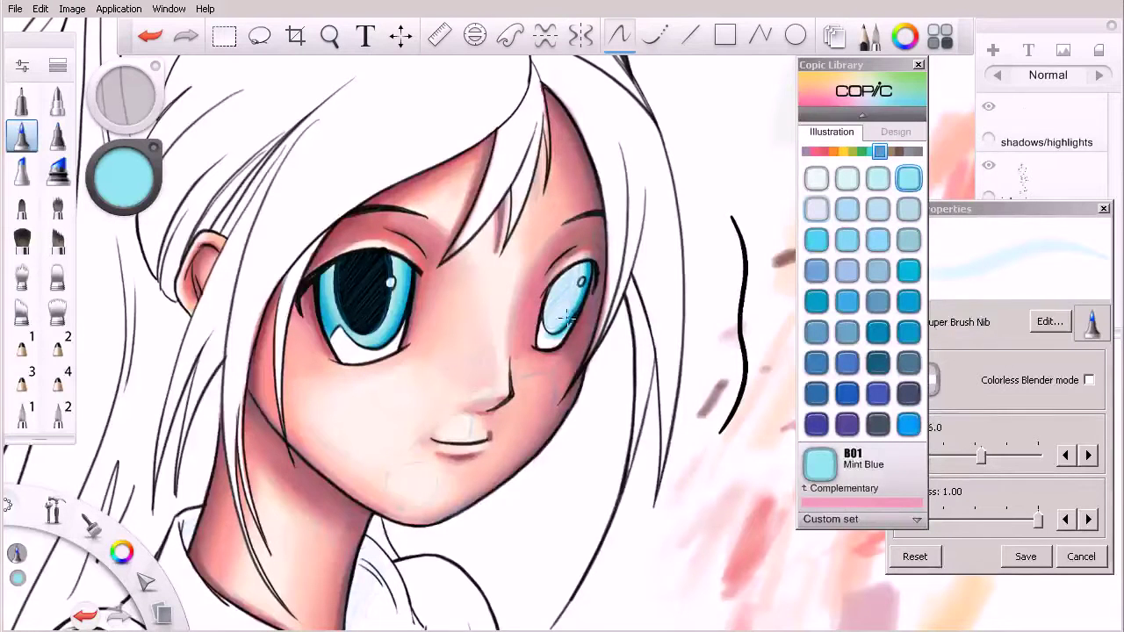
left_click_drag(565, 318, 557, 318)
left_click(848, 394)
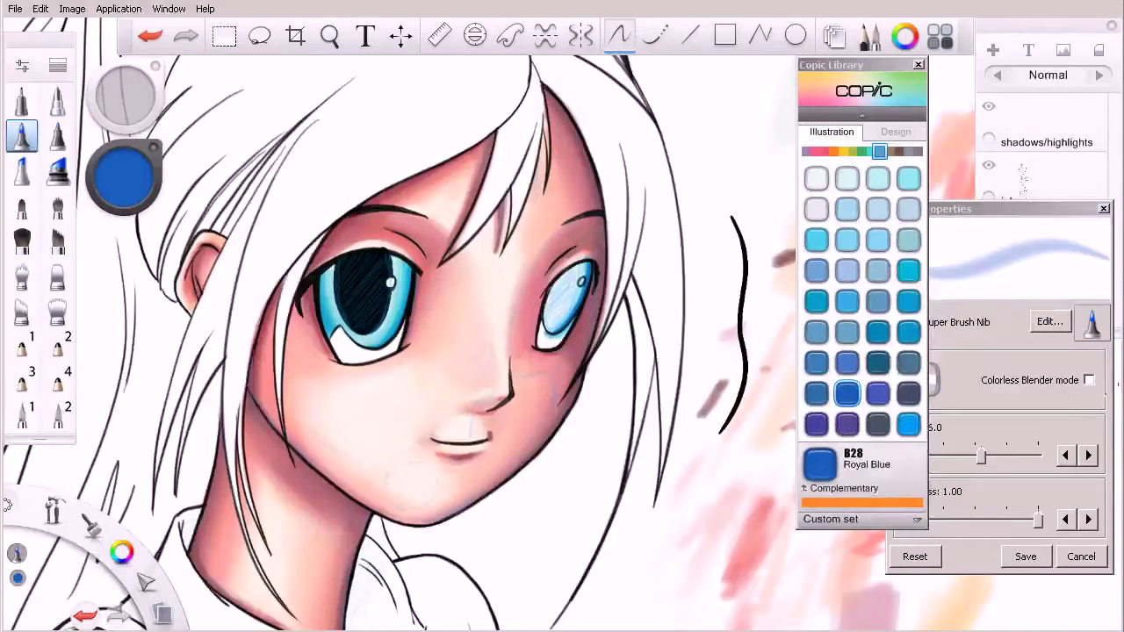
Hide the shadows/highlights layer and soften the blues in the smaller eye's iris using Colorless Blender mode
left_click(1088, 380)
left_click(989, 106)
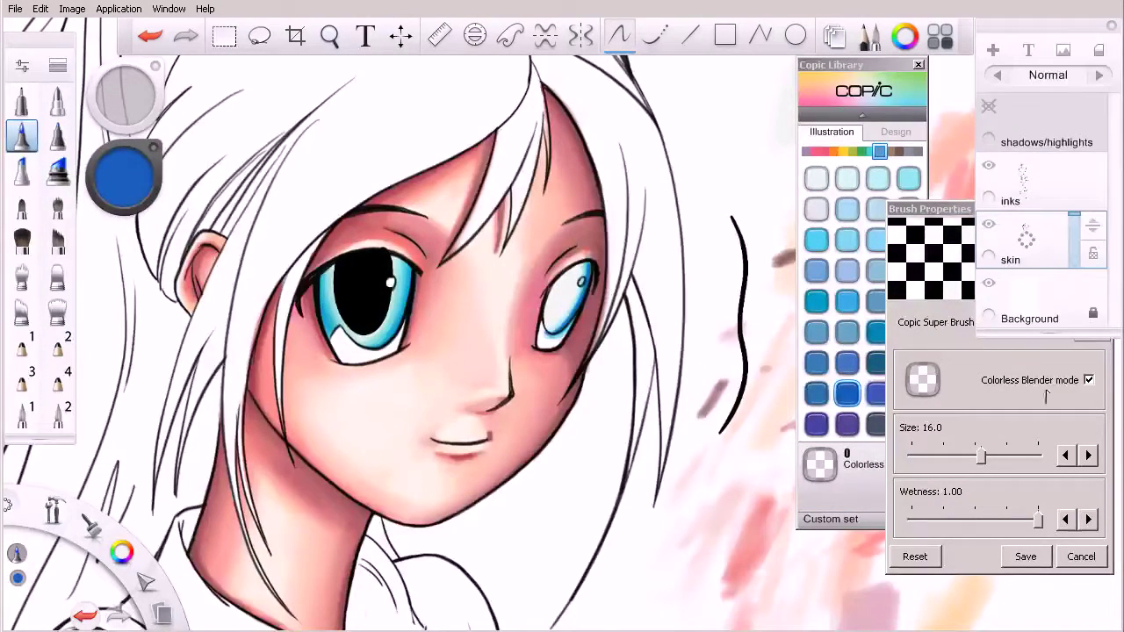
left_click_drag(585, 266, 586, 268)
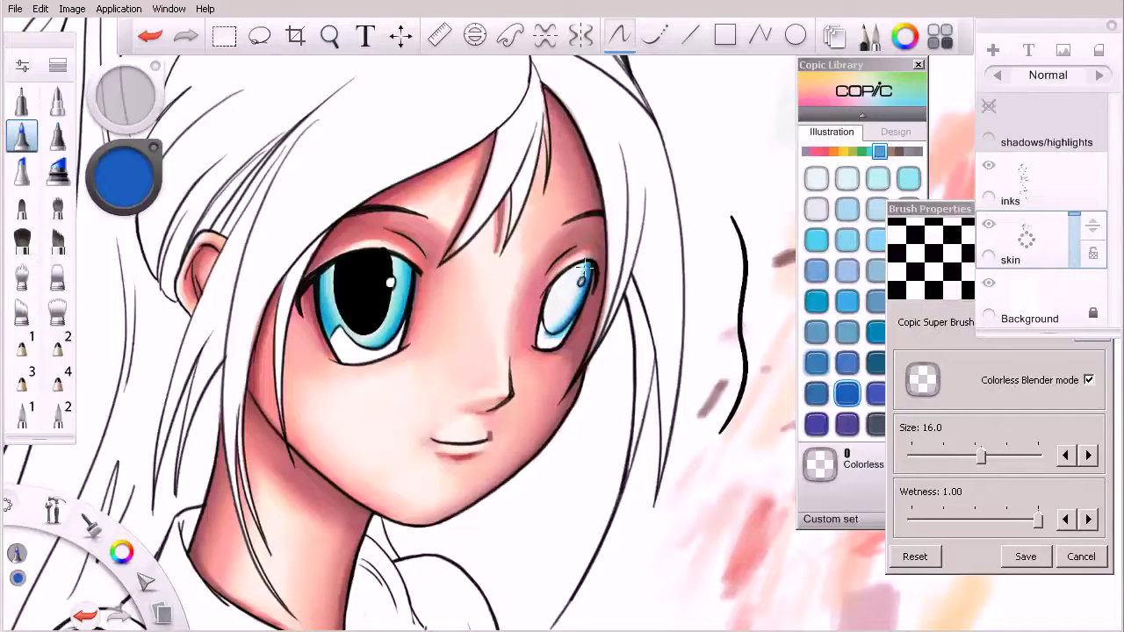
left_click_drag(552, 322, 553, 328)
Clean up the lower edge of the smaller eye's iris with the Pressure Sensitive Eraser
left_click(22, 171)
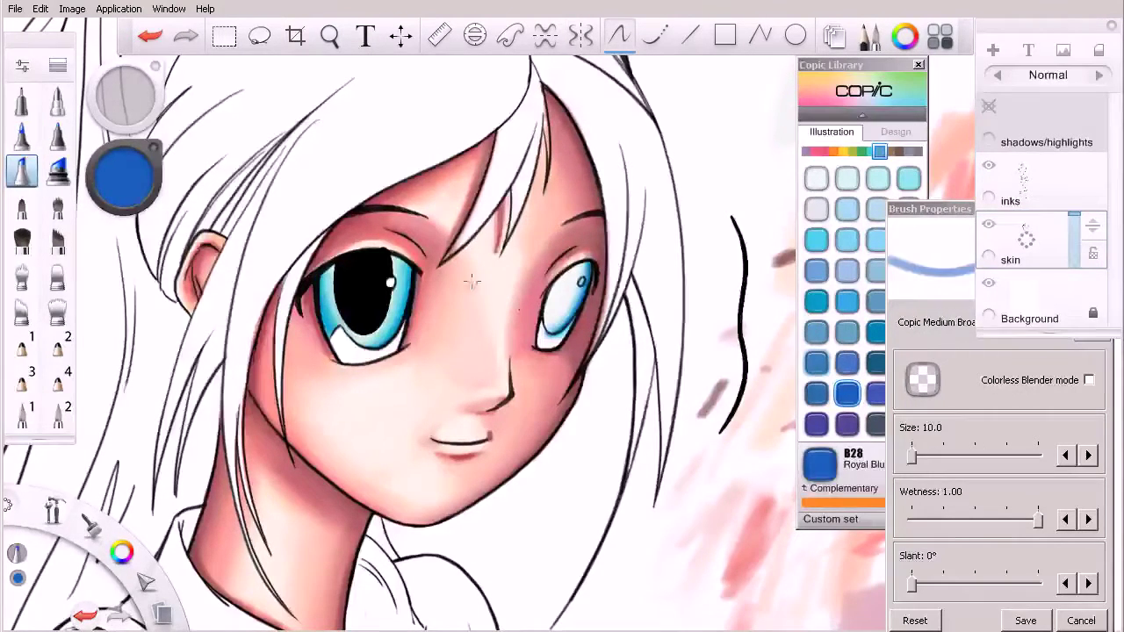
left_click(58, 66)
left_click(144, 312)
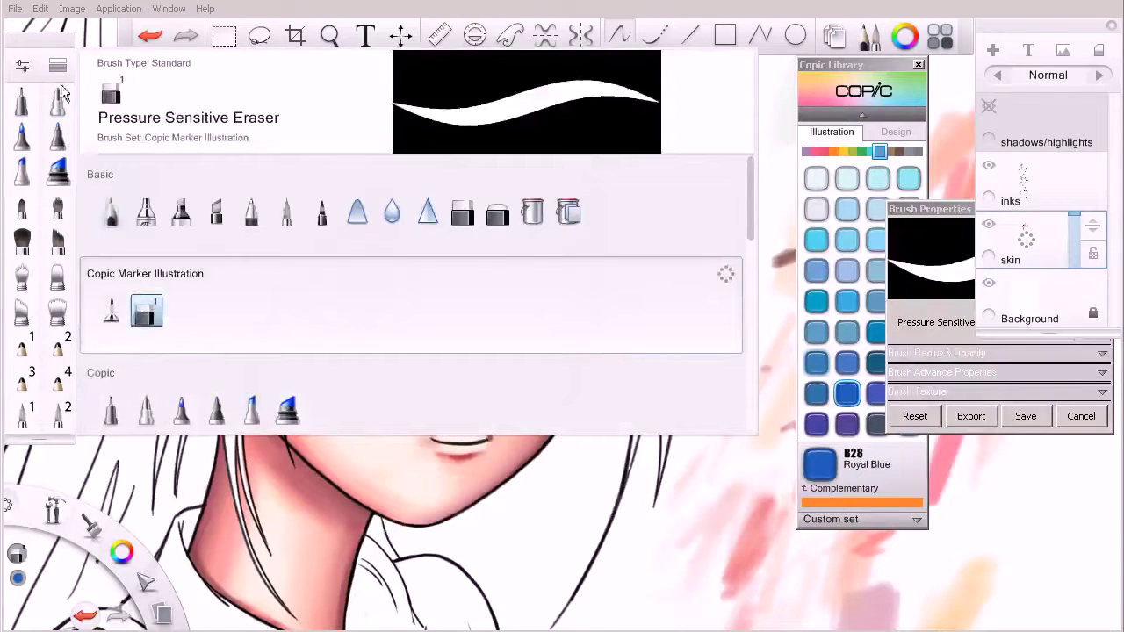
mouse_move(548, 343)
left_mouse_down()
mouse_move(546, 329)
mouse_move(570, 322)
mouse_move(560, 338)
mouse_move(546, 338)
mouse_move(572, 321)
mouse_move(550, 345)
mouse_move(555, 325)
mouse_move(543, 328)
left_mouse_up()
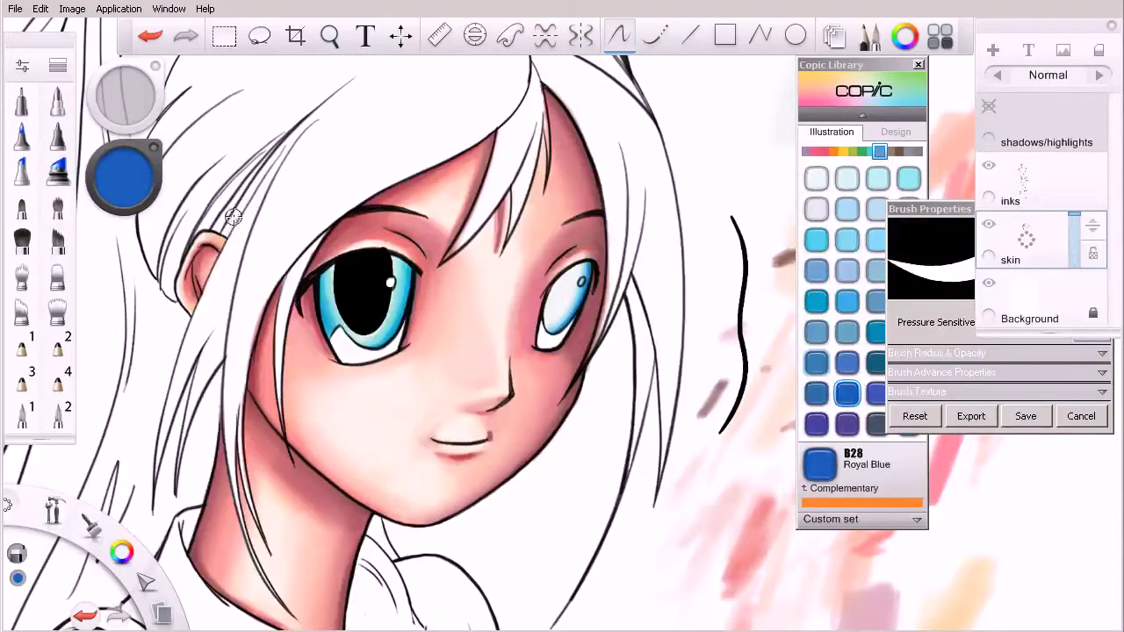
Switch to the Felt Pen Pressure brush and move the Copic Library away from the face for close work on the smaller eye
left_click(58, 66)
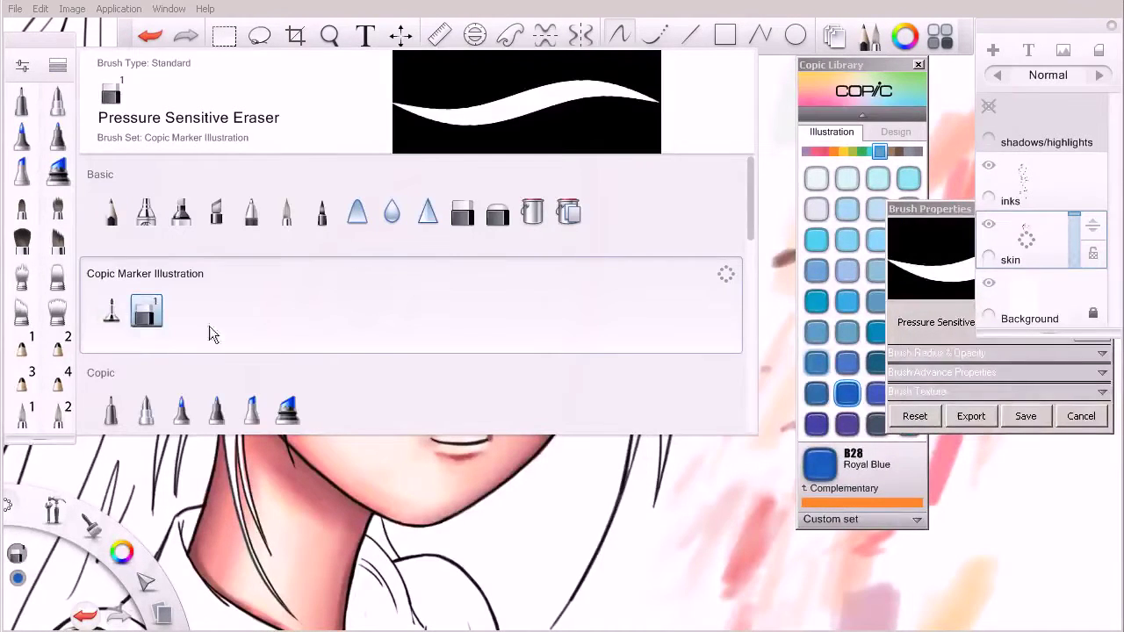
left_click(112, 309)
left_click(58, 66)
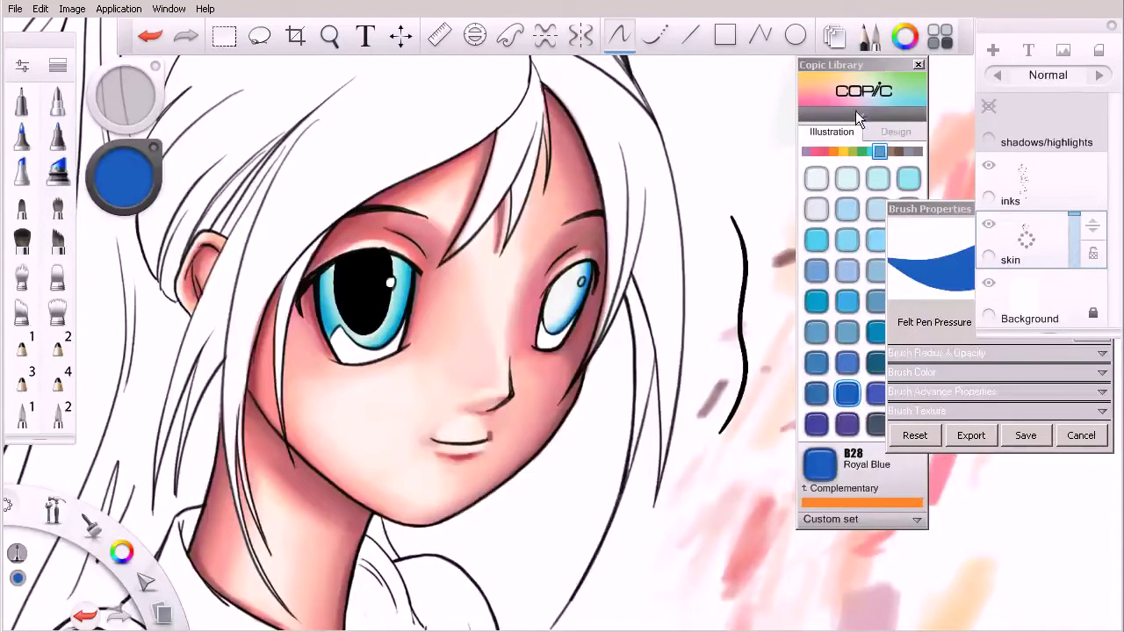
left_click_drag(855, 65, 882, 78)
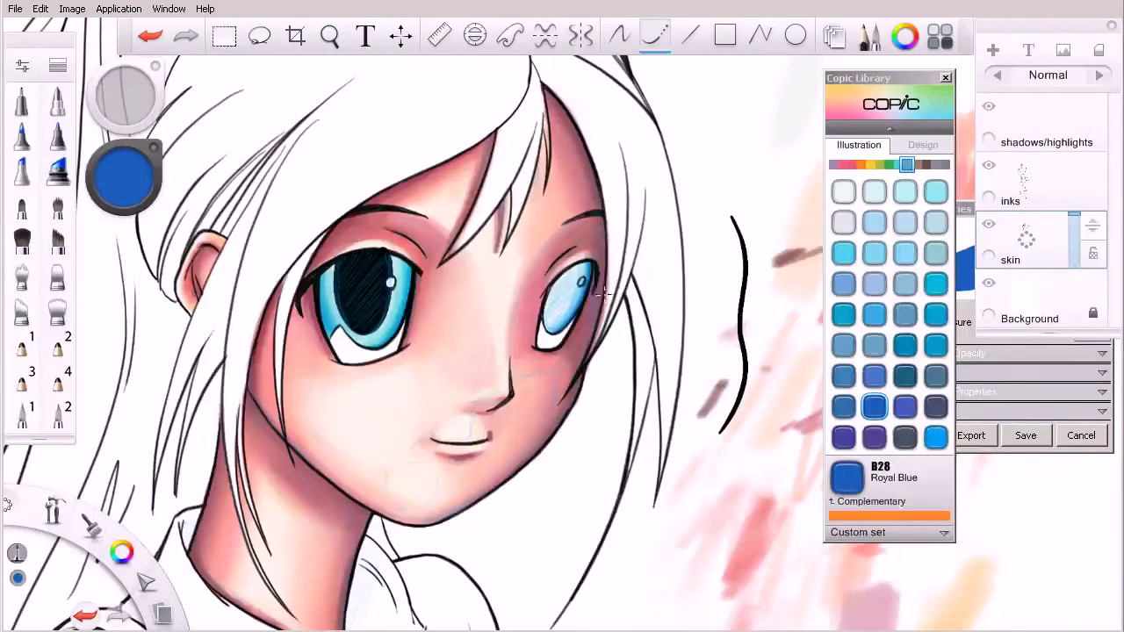
key("space")
left_click_drag(567, 293, 615, 304)
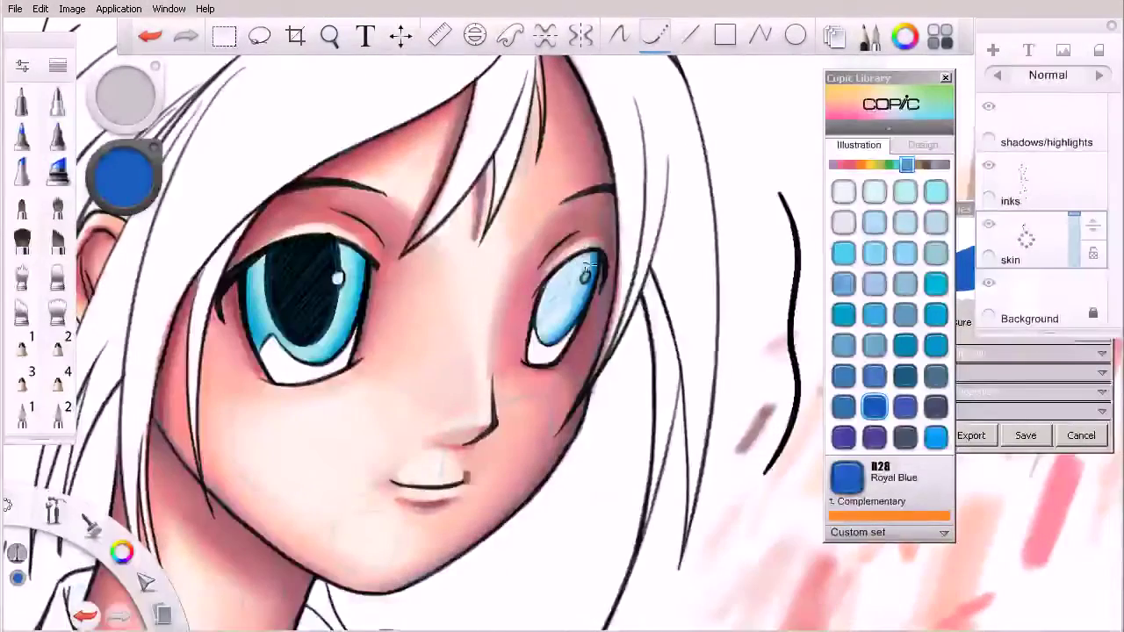
Outline the smaller eye's pupil in 110 Special Black with a reduced brush size, undoing the stray strokes
left_click_drag(599, 256, 586, 254)
key("ctrl+z")
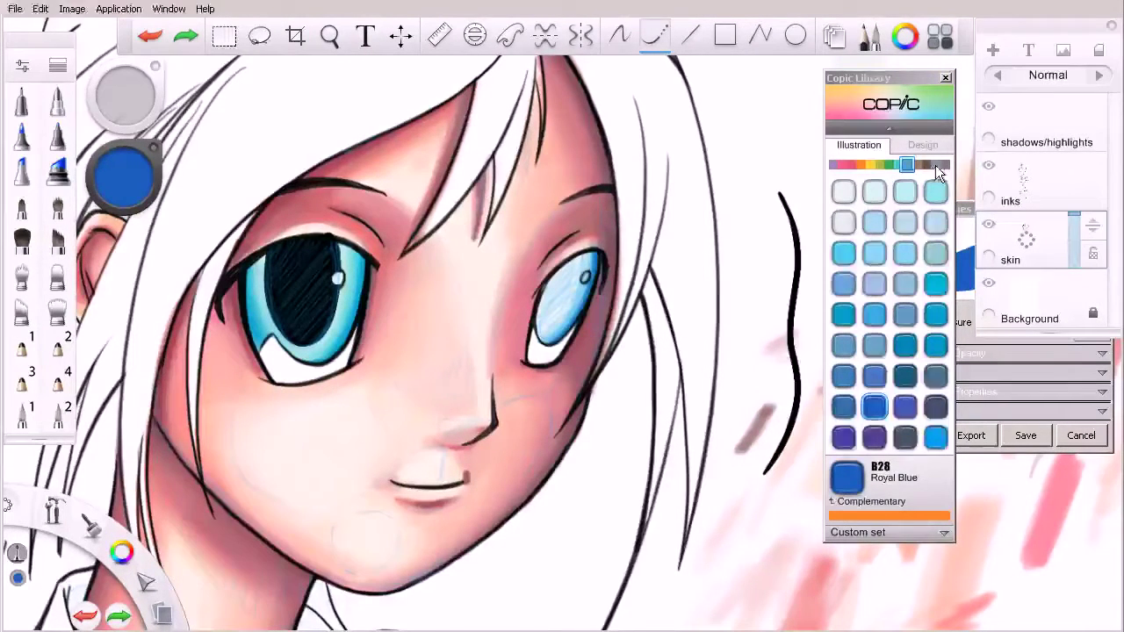
left_click(930, 165)
left_click(873, 377)
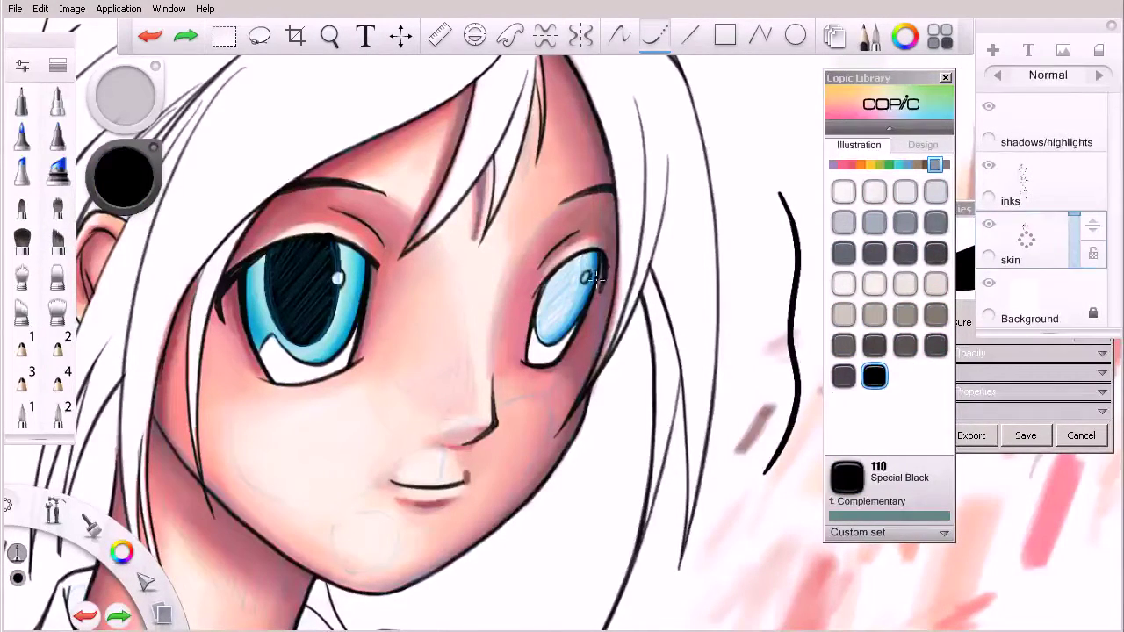
key("bracketleft")
key("bracketleft")
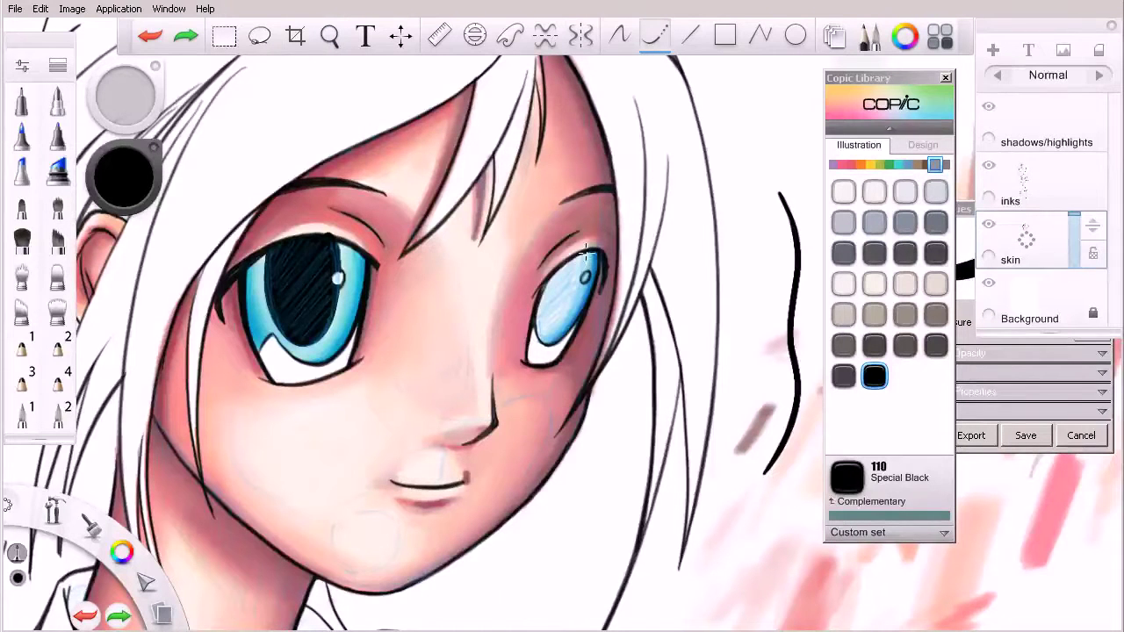
mouse_move(580, 285)
left_mouse_down()
mouse_move(562, 329)
mouse_move(542, 338)
mouse_move(534, 294)
mouse_move(579, 251)
left_mouse_up()
key("ctrl+z")
mouse_move(587, 261)
left_mouse_down()
mouse_move(566, 326)
mouse_move(551, 331)
mouse_move(532, 307)
mouse_move(534, 285)
left_mouse_up()
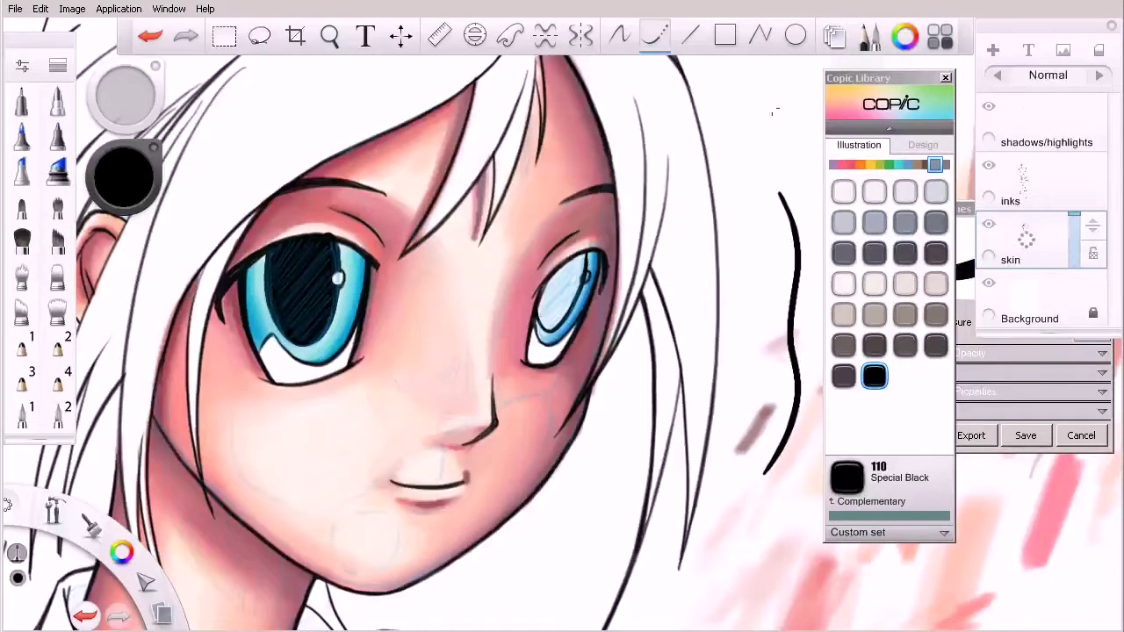
Fill the smaller eye's pupil with freehand black strokes and smooth its lower edge with steadied curved strokes
left_click(619, 35)
mouse_move(561, 277)
left_mouse_down()
mouse_move(546, 313)
mouse_move(562, 299)
left_mouse_up()
left_click_drag(580, 254, 560, 313)
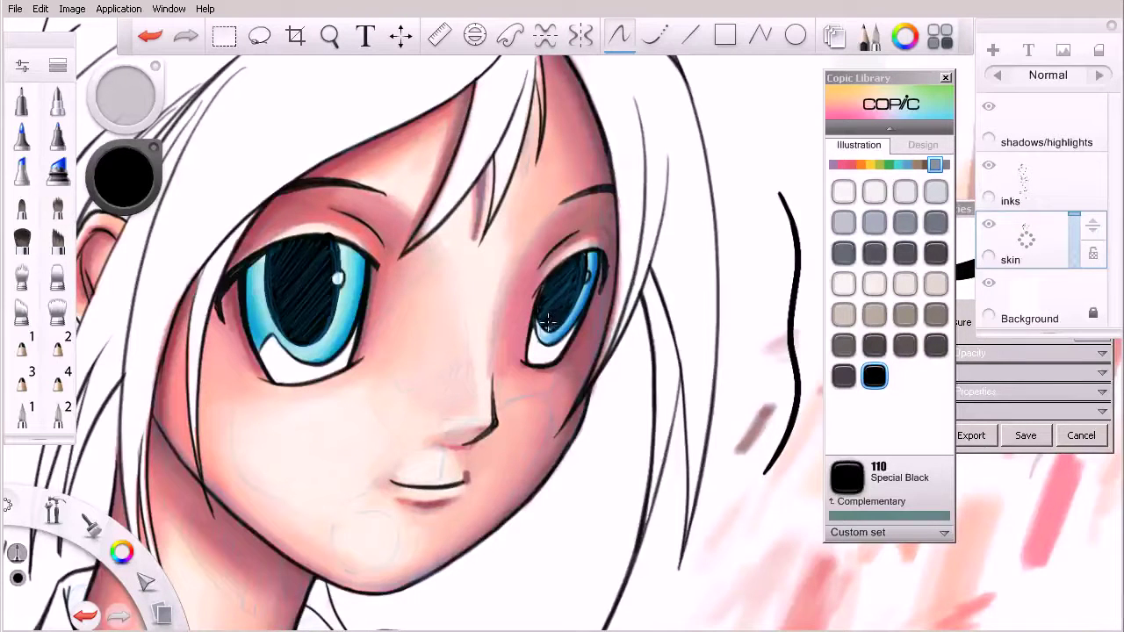
left_click(650, 38)
mouse_move(575, 303)
left_mouse_down()
mouse_move(582, 255)
mouse_move(583, 285)
mouse_move(550, 338)
left_mouse_up()
left_click_drag(573, 300, 551, 334)
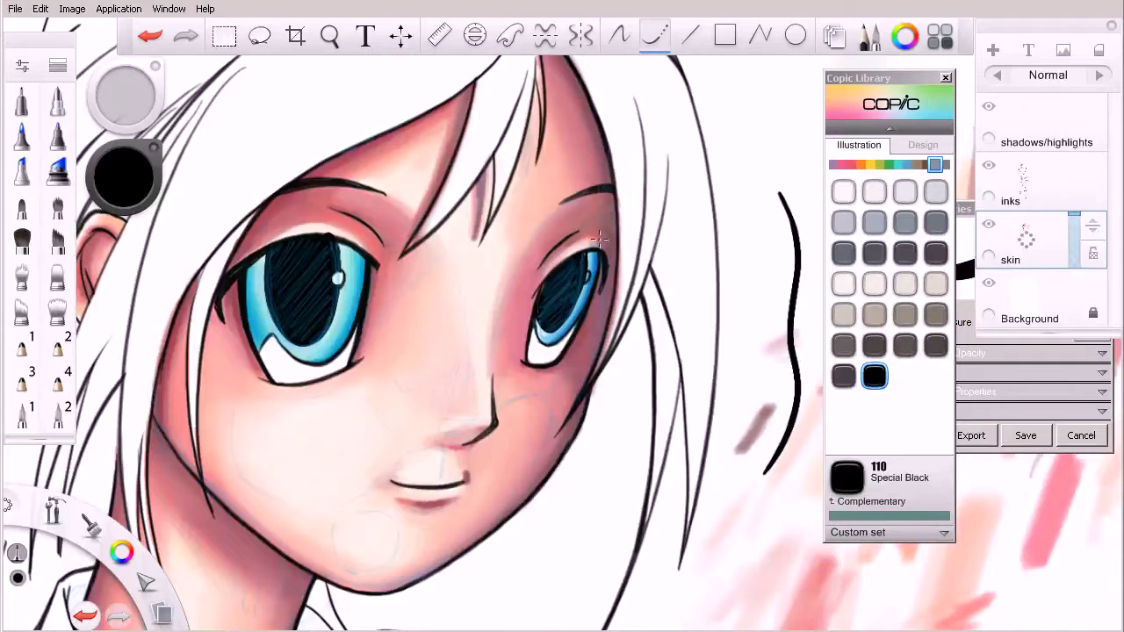
Hide the shadows/highlights layer and erase a highlight at the edge of the smaller eye's pupil, undoing the unwanted strokes
left_click(987, 103)
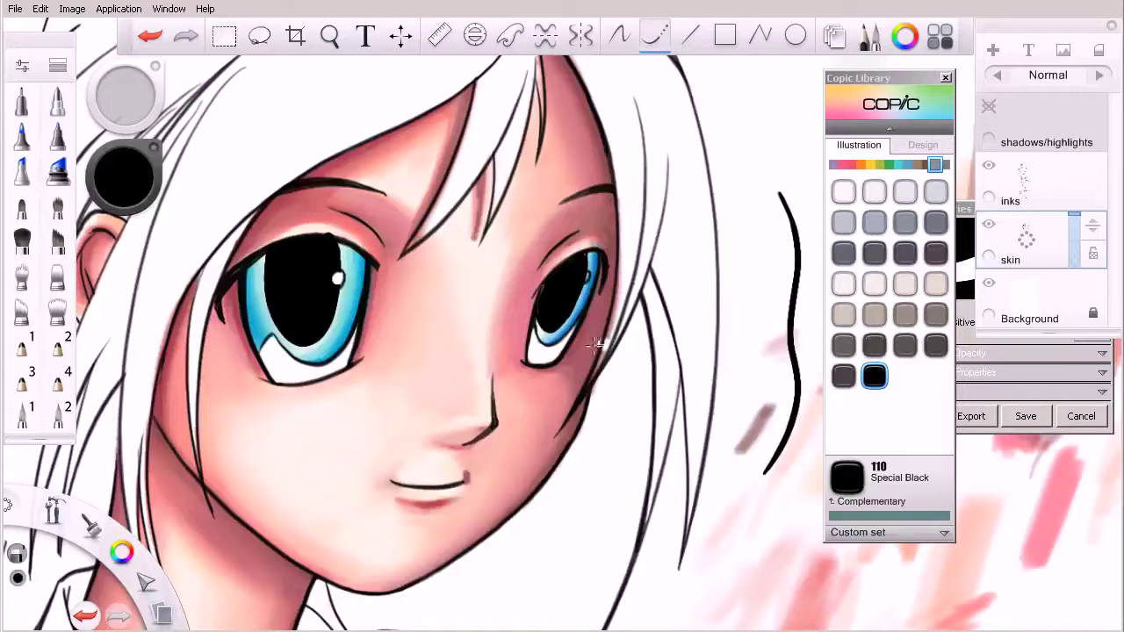
key("ctrl+z")
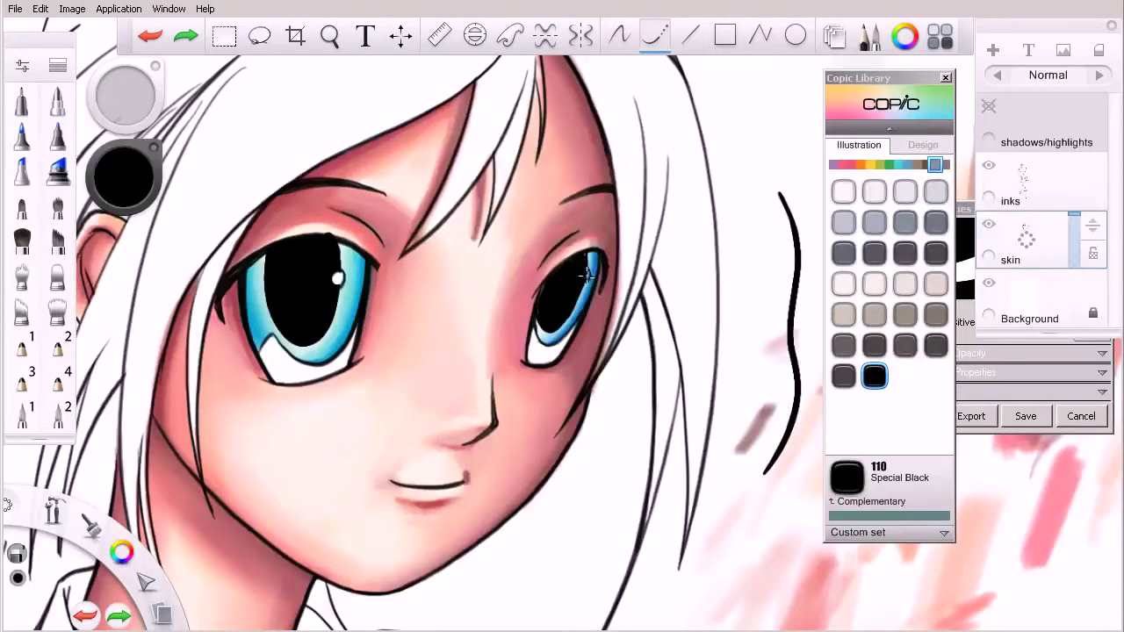
left_click_drag(584, 277, 599, 269)
left_click(620, 36)
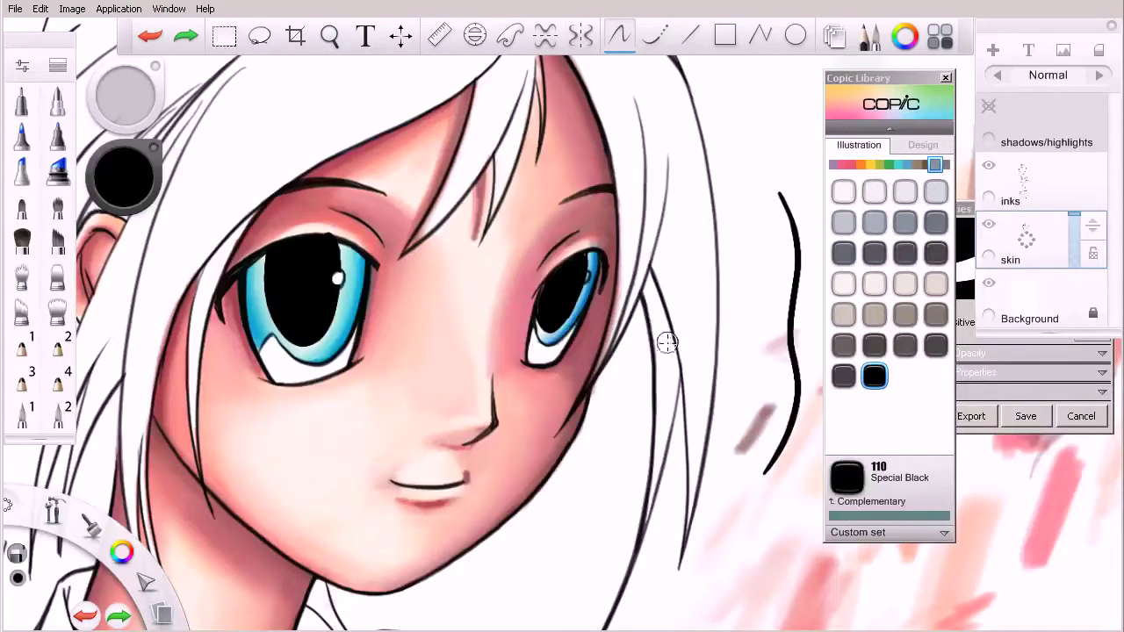
left_click_drag(586, 276, 573, 295)
Review the coloured face within the full figure, then examine the uncoloured clothing, legs and boots
left_click_drag(613, 252, 430, 395)
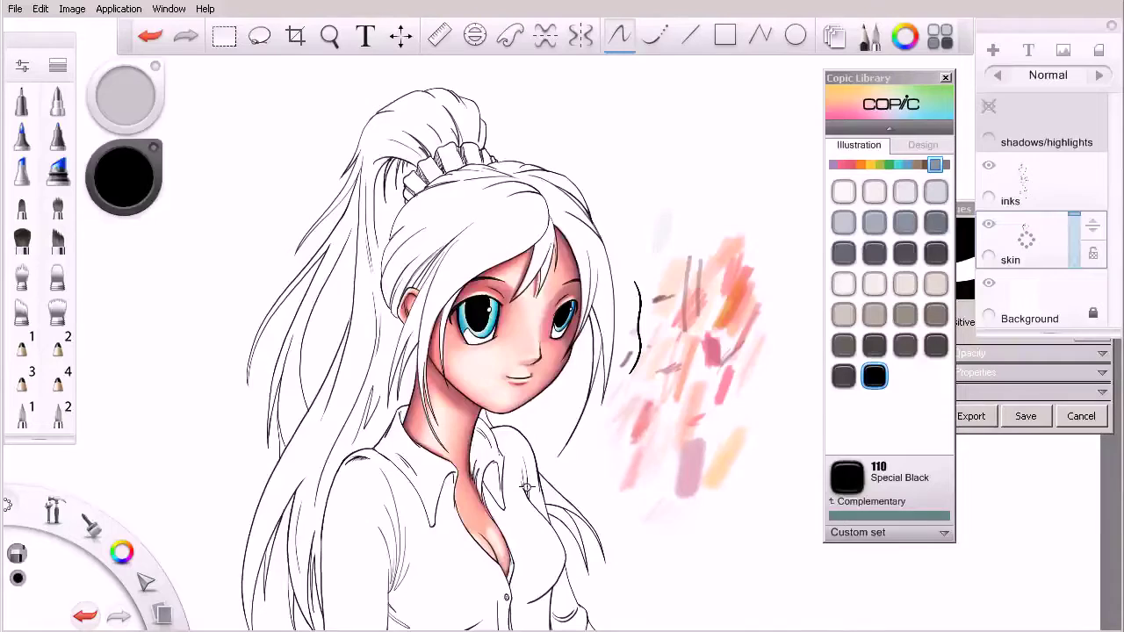
key("space")
mouse_move(592, 377)
left_mouse_down()
mouse_move(600, 452)
mouse_move(575, 487)
mouse_move(534, 409)
mouse_move(549, 385)
mouse_move(493, 385)
mouse_move(473, 271)
left_mouse_up()
scroll(657, 477, "down", 3)
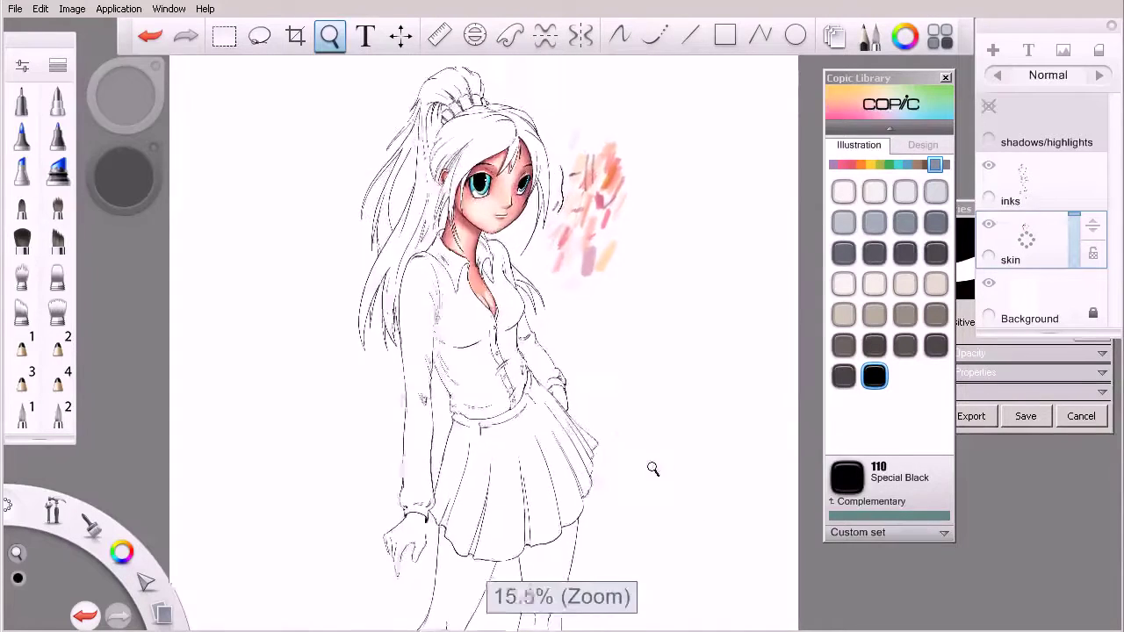
left_click_drag(599, 482, 608, 479)
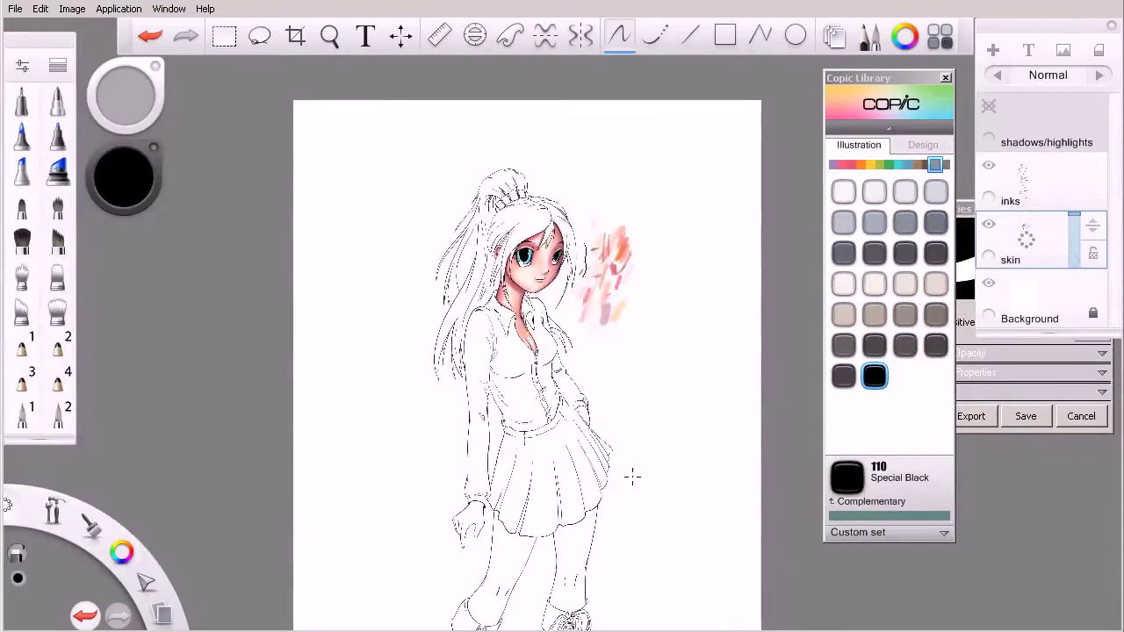
key("ctrl+0")
scroll(669, 187, "up", 2)
scroll(632, 308, "up", 2)
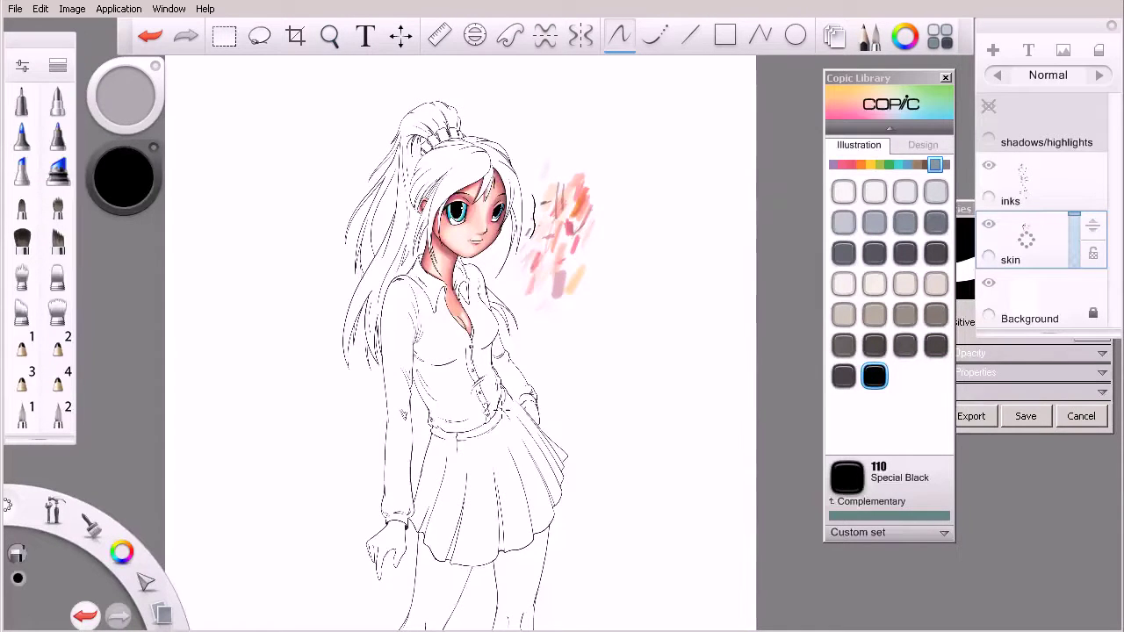
key("space")
left_click_drag(624, 489, 624, 353)
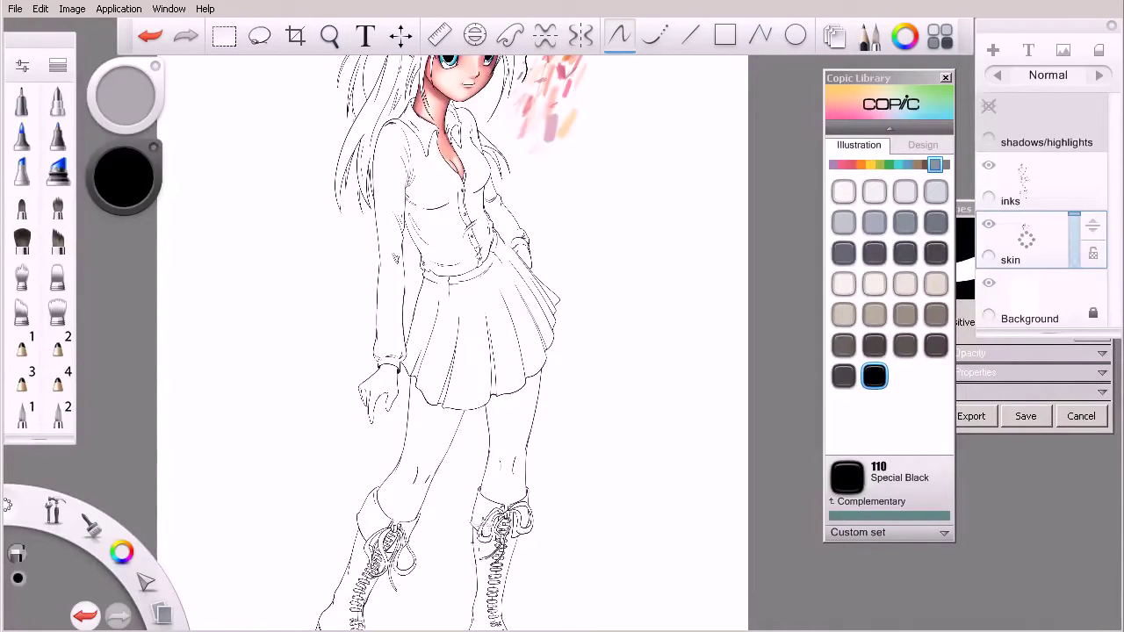